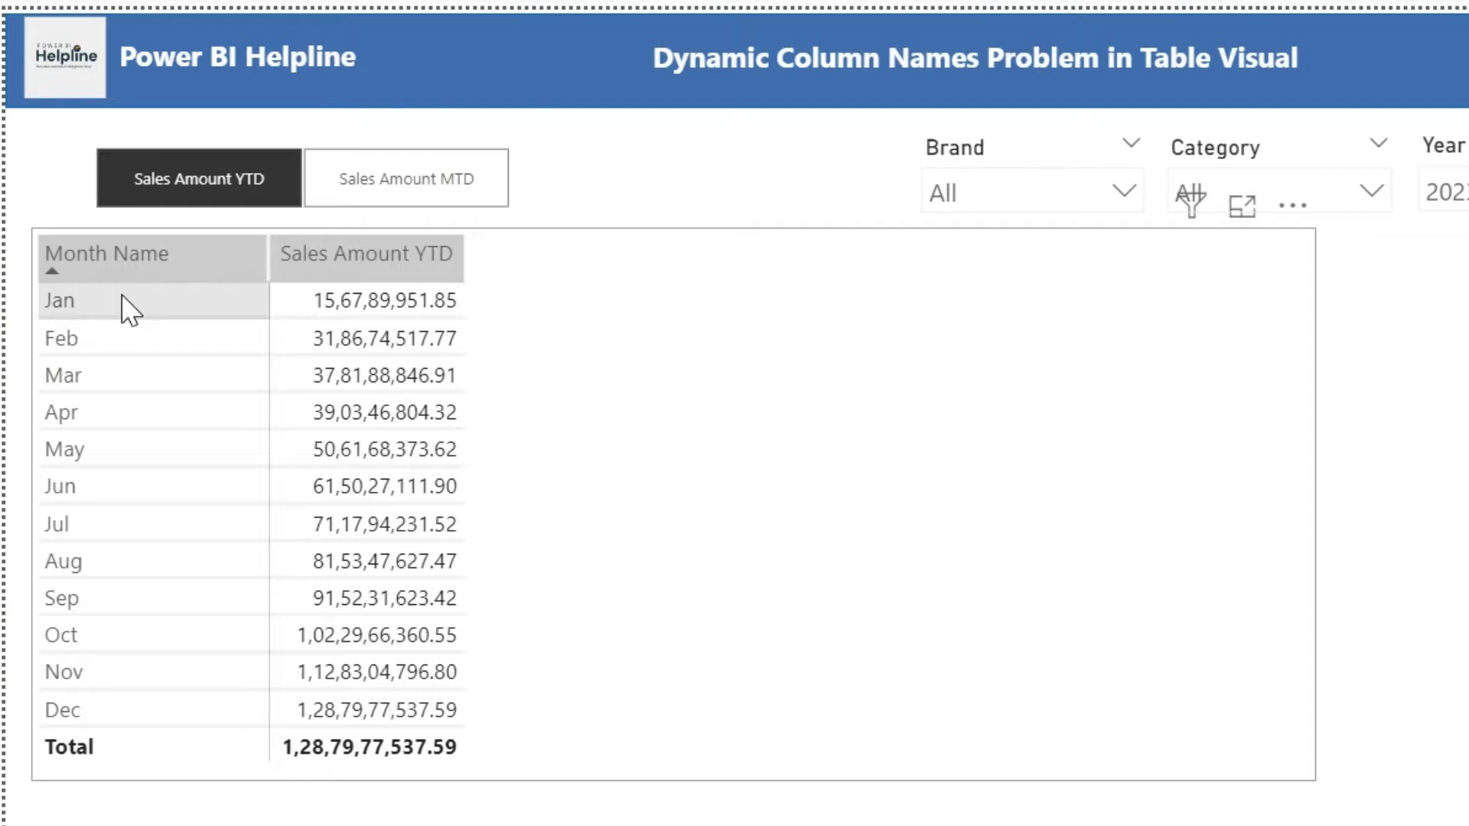
# - Preview the MTD and YTD tiles switching the table's figures, then select the table visual
pyautogui.click(411, 214)
pyautogui.click(229, 186)
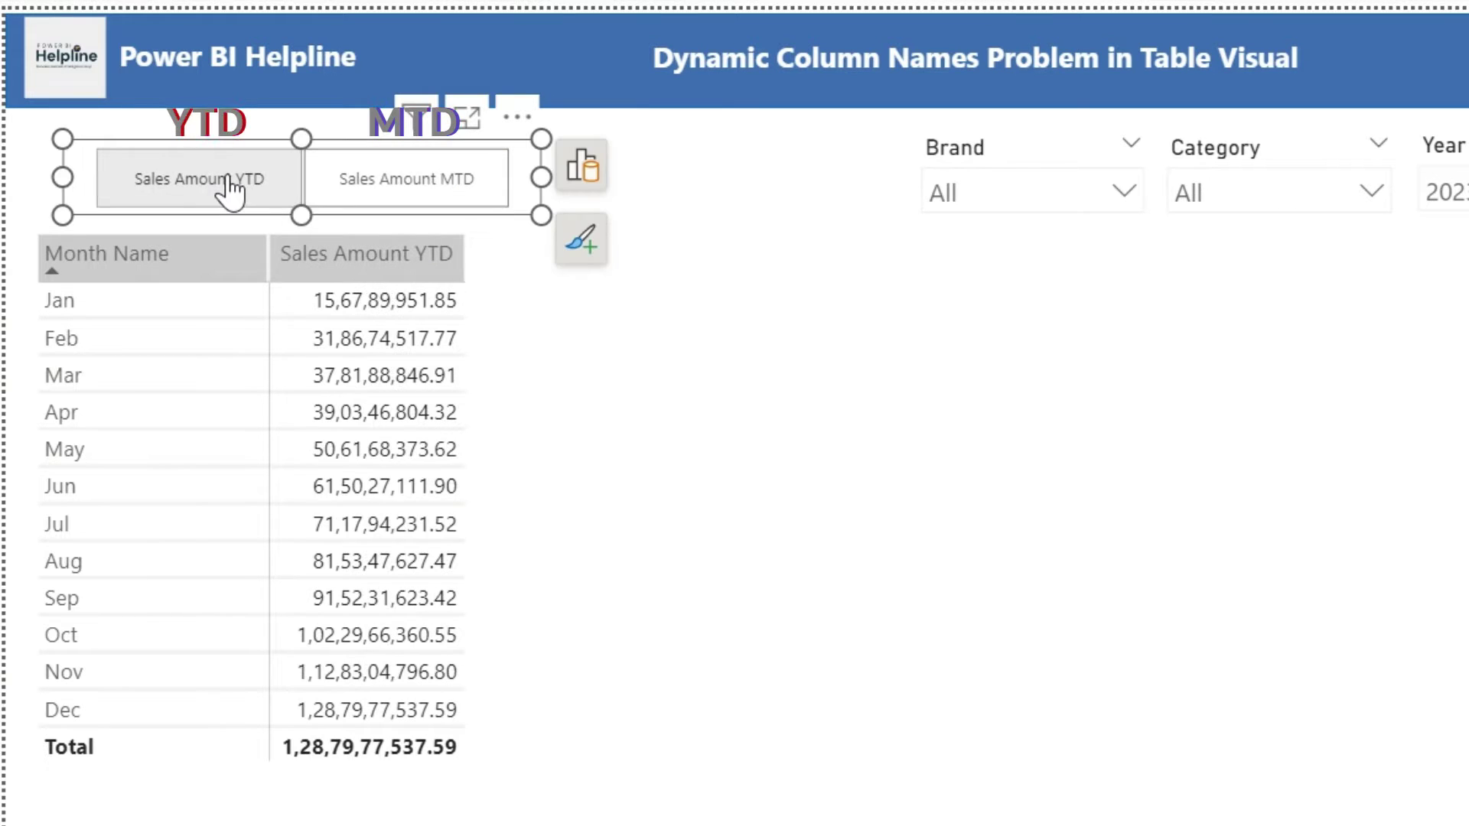
pyautogui.click(1010, 739)
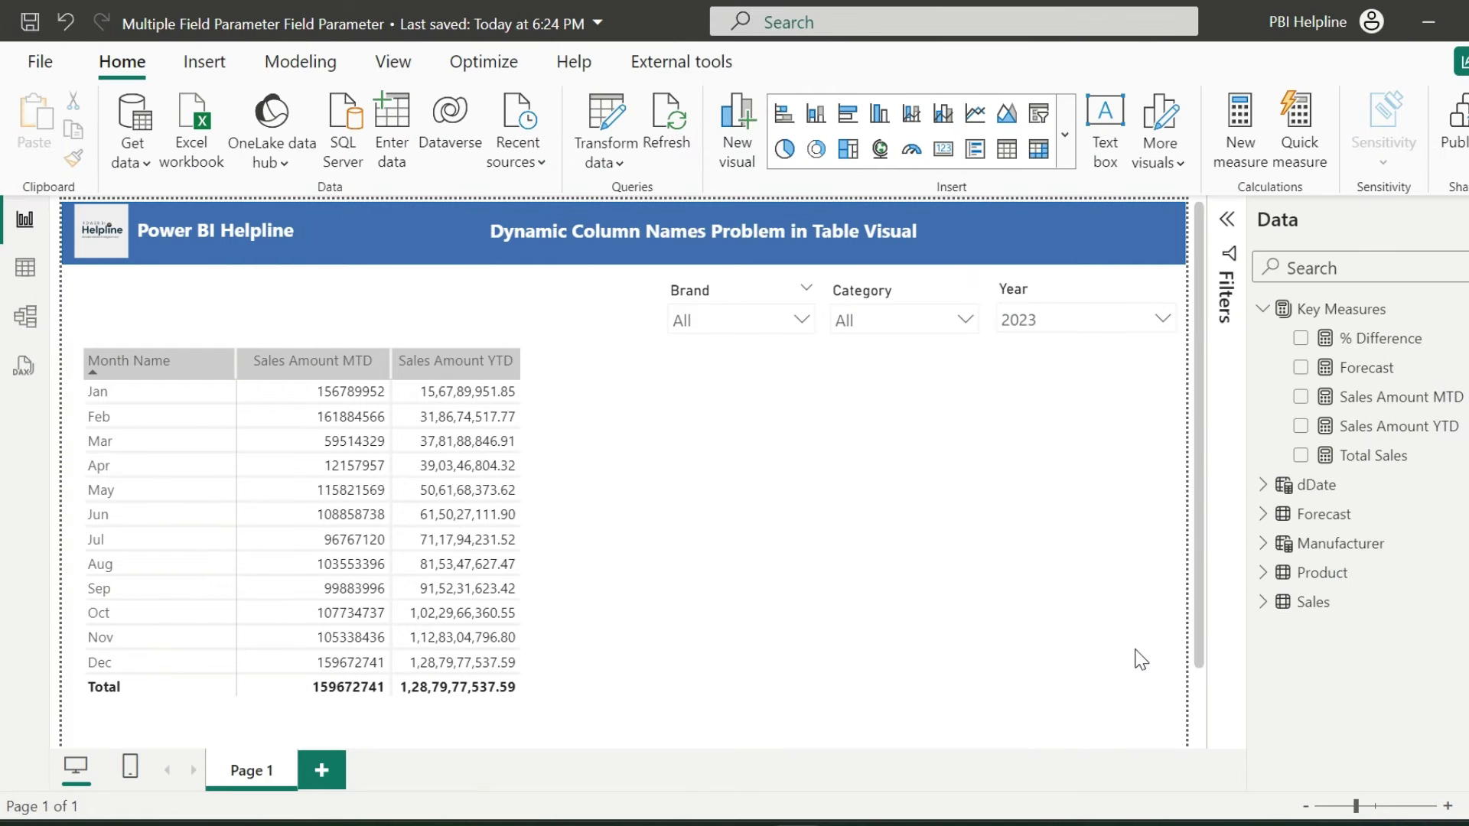
pyautogui.click(1402, 400)
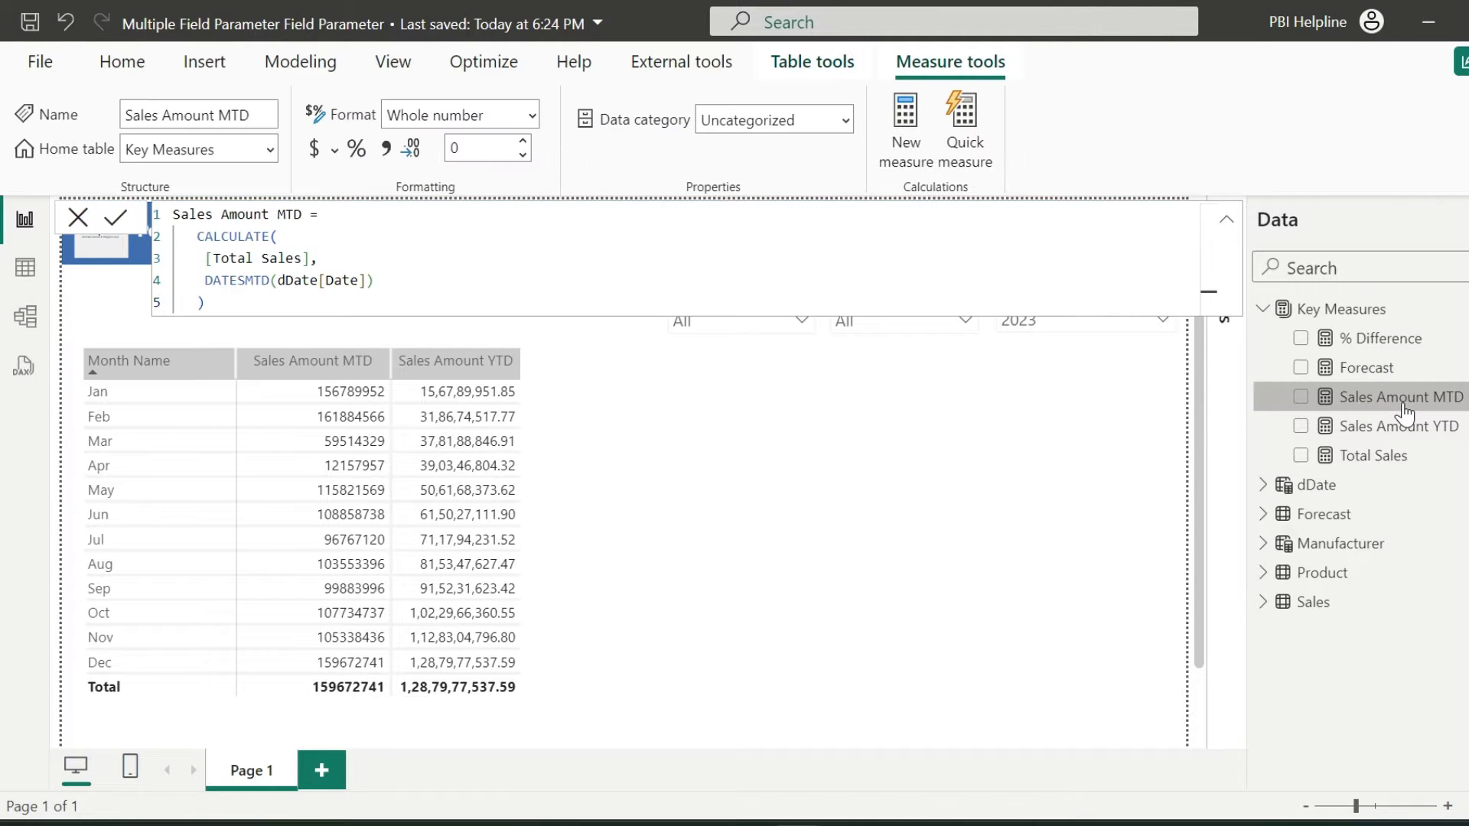
pyautogui.click(1385, 429)
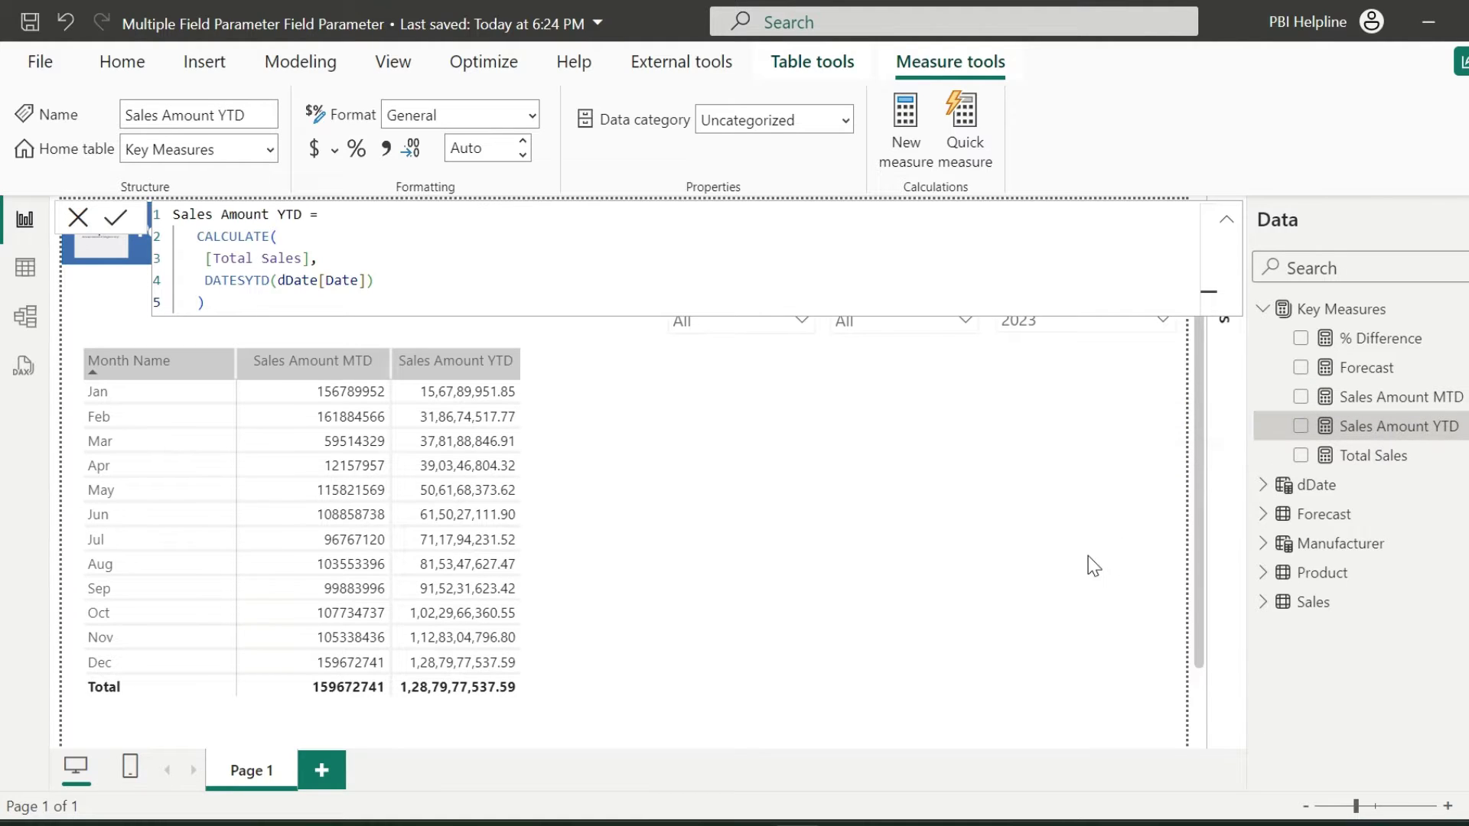
pyautogui.click(1129, 549)
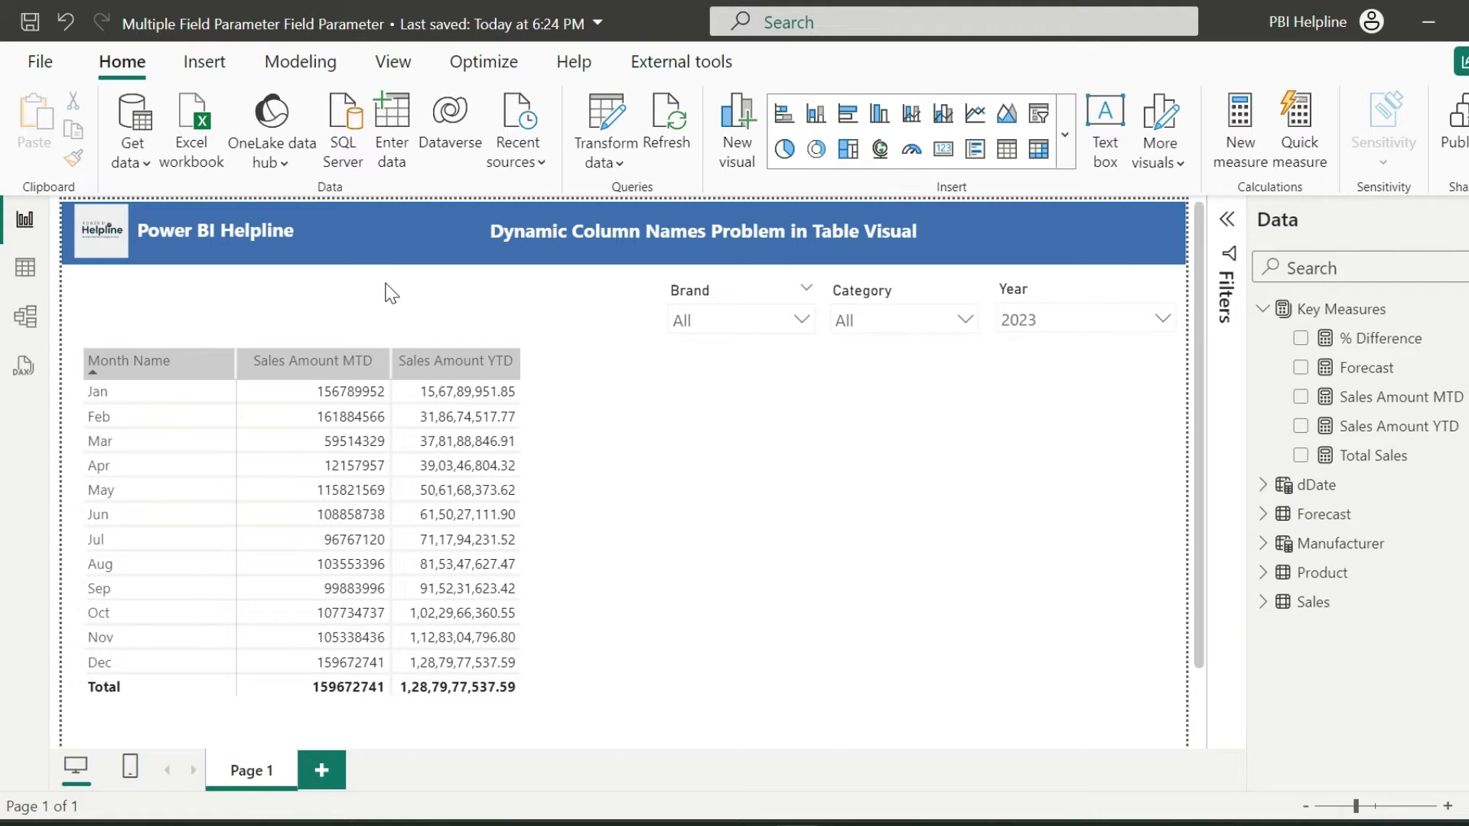
# - Build a Fields parameter from Key Measures' Sales Amount YTD and MTD, named 'Sales Amount'
pyautogui.click(313, 59)
pyautogui.click(505, 170)
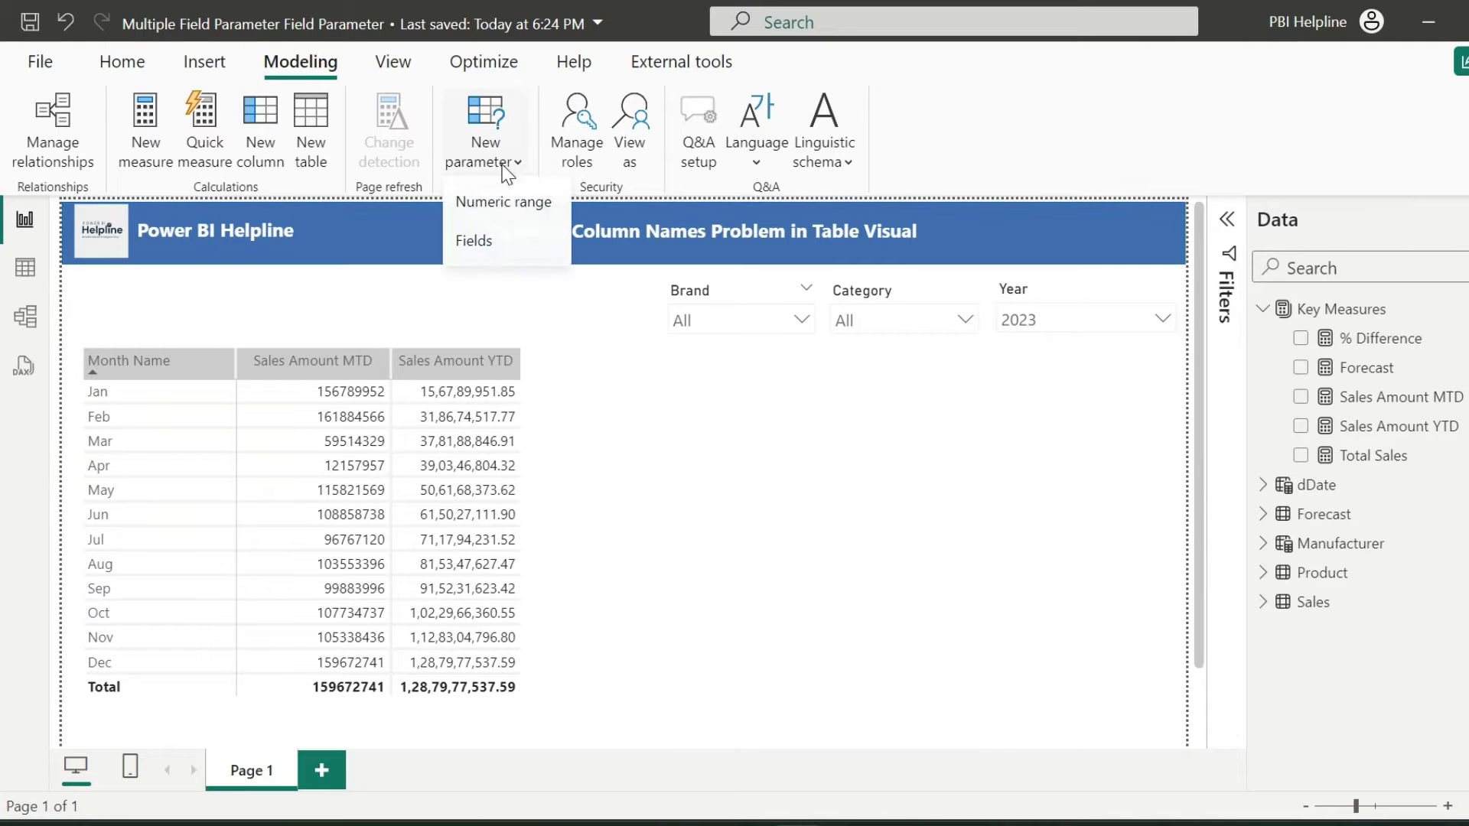
pyautogui.click(494, 237)
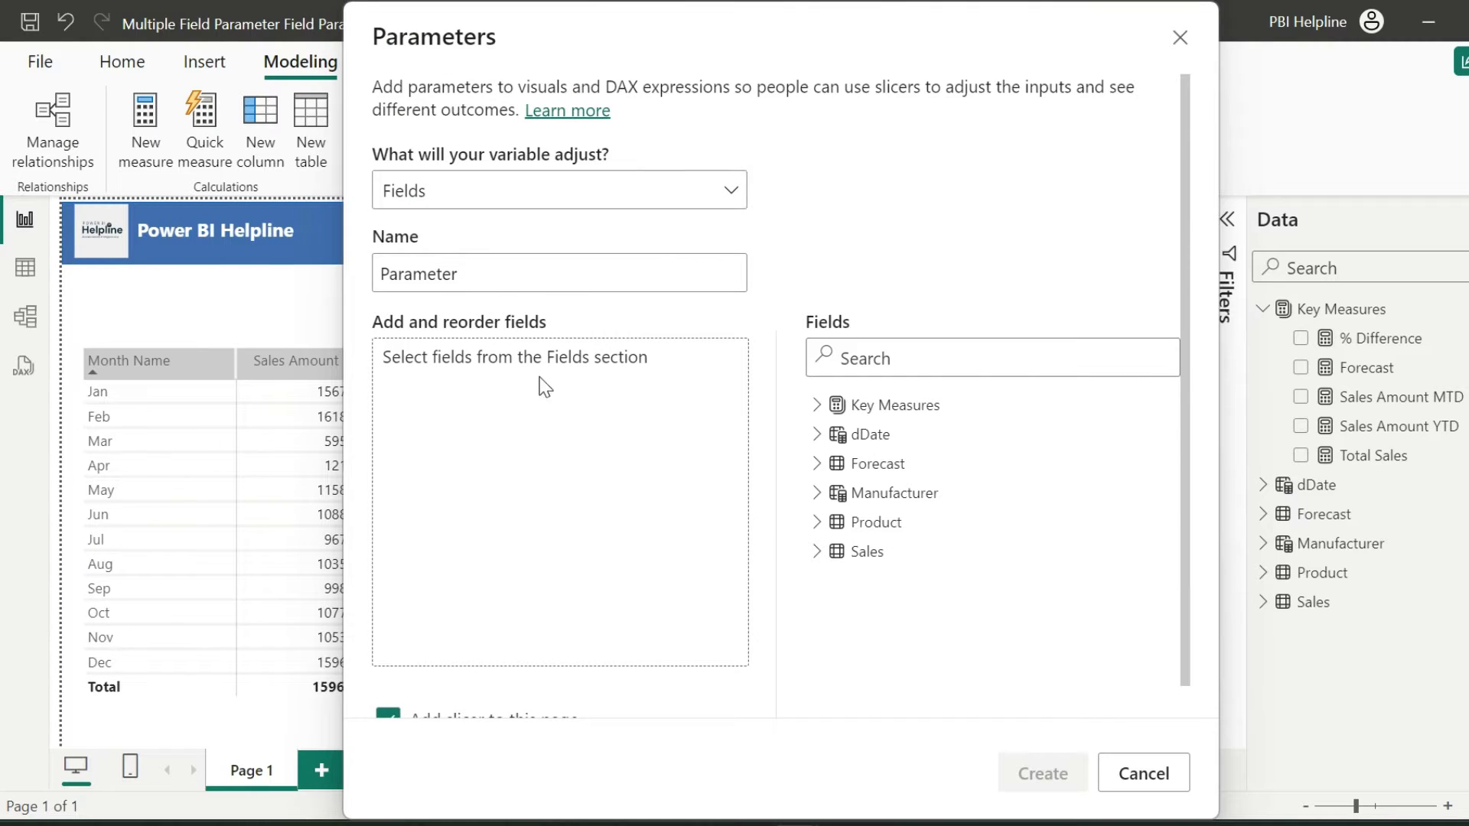
pyautogui.click(813, 409)
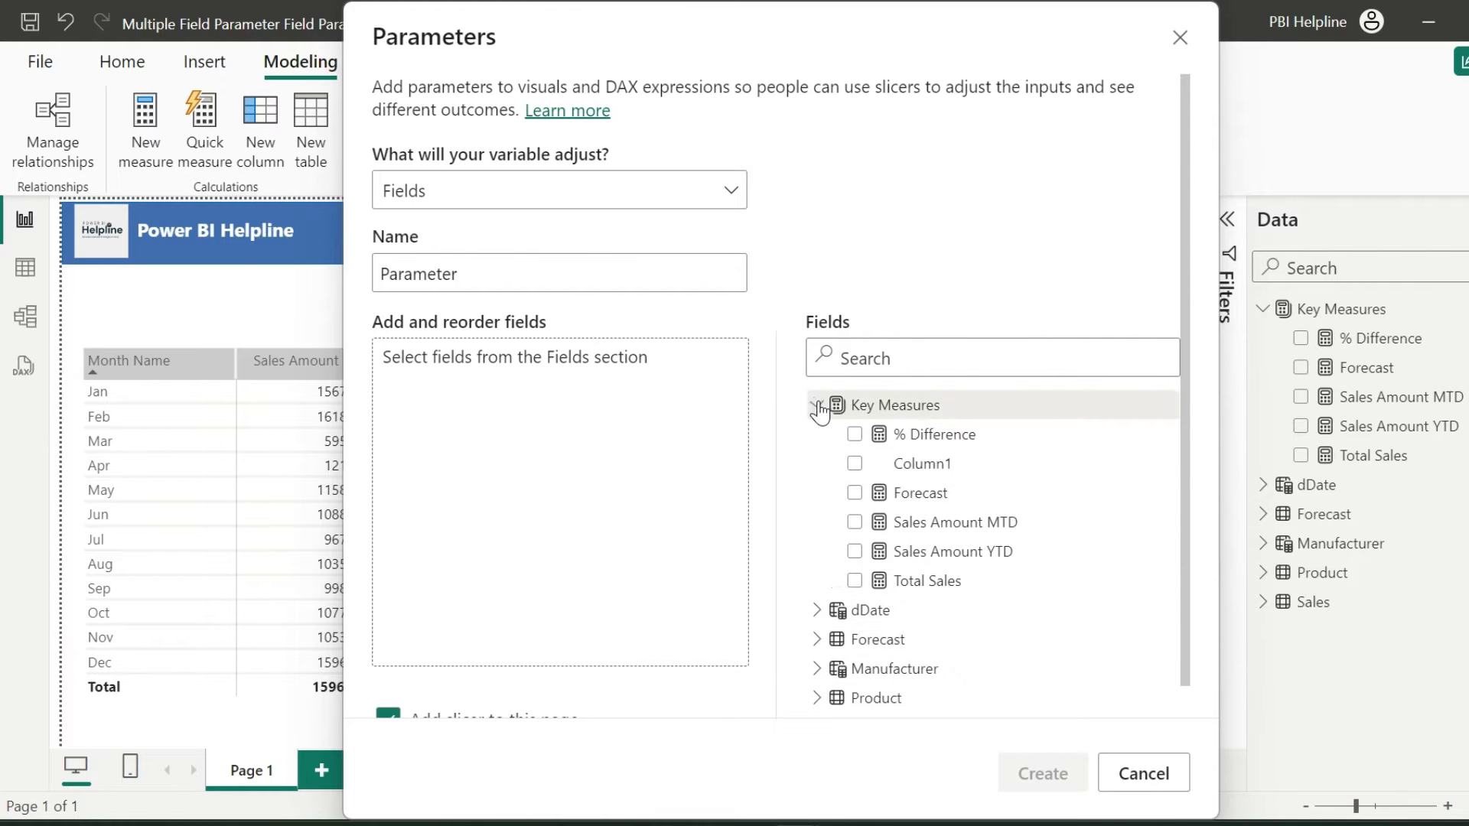
pyautogui.click(962, 551)
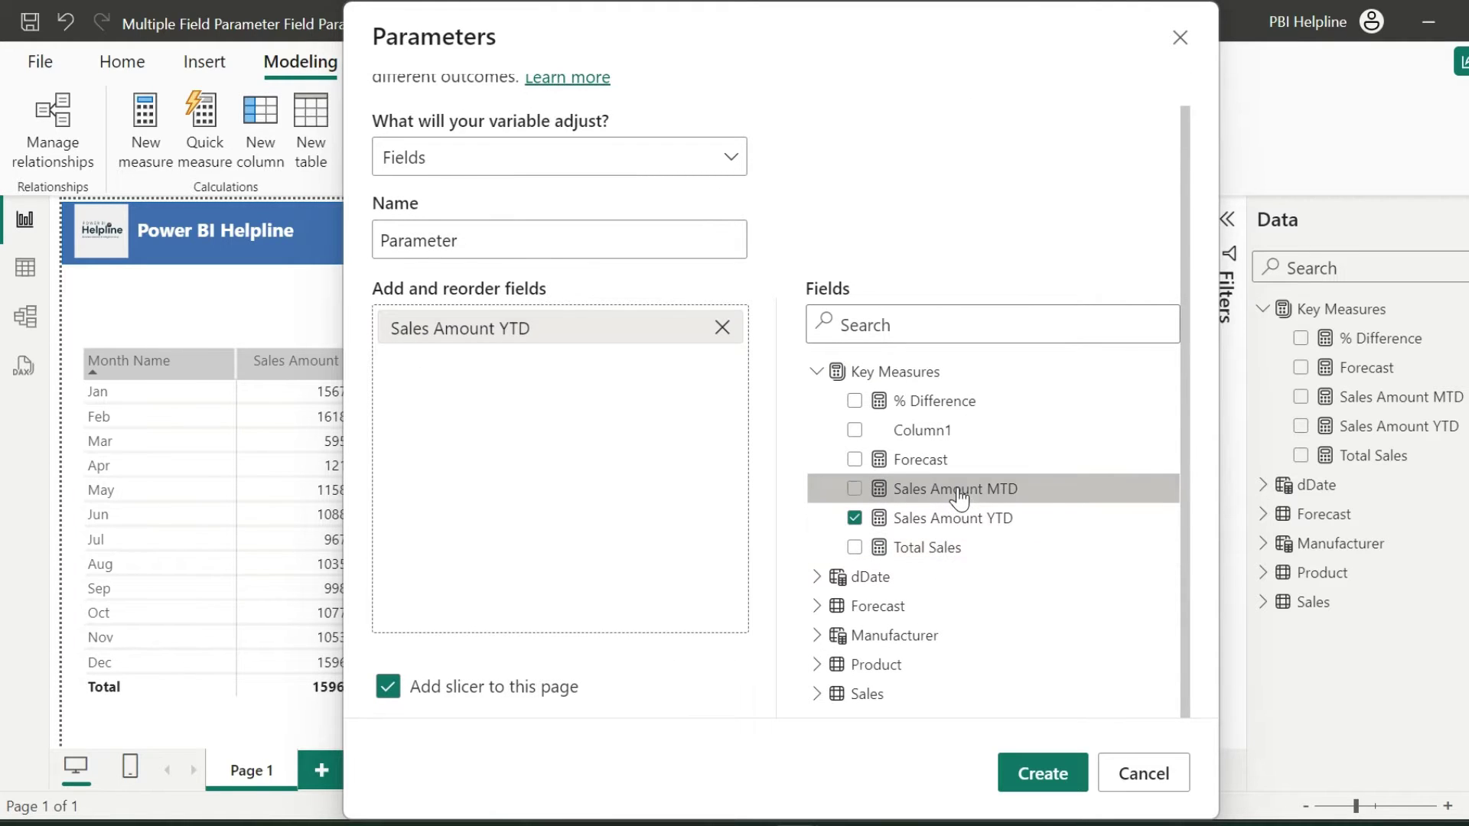
pyautogui.click(956, 490)
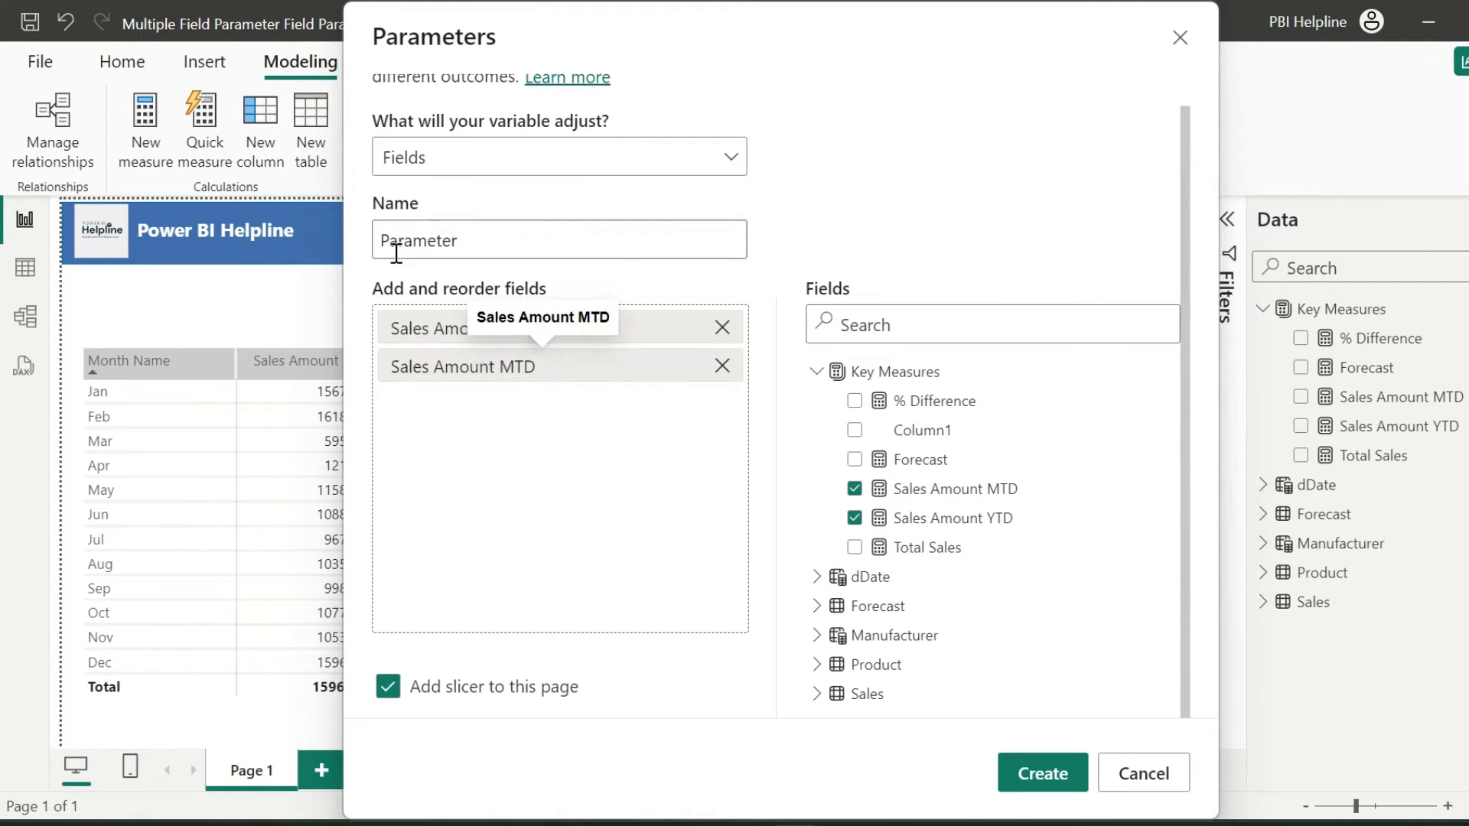
pyautogui.moveTo(501, 242); pyautogui.dragTo(323, 232)
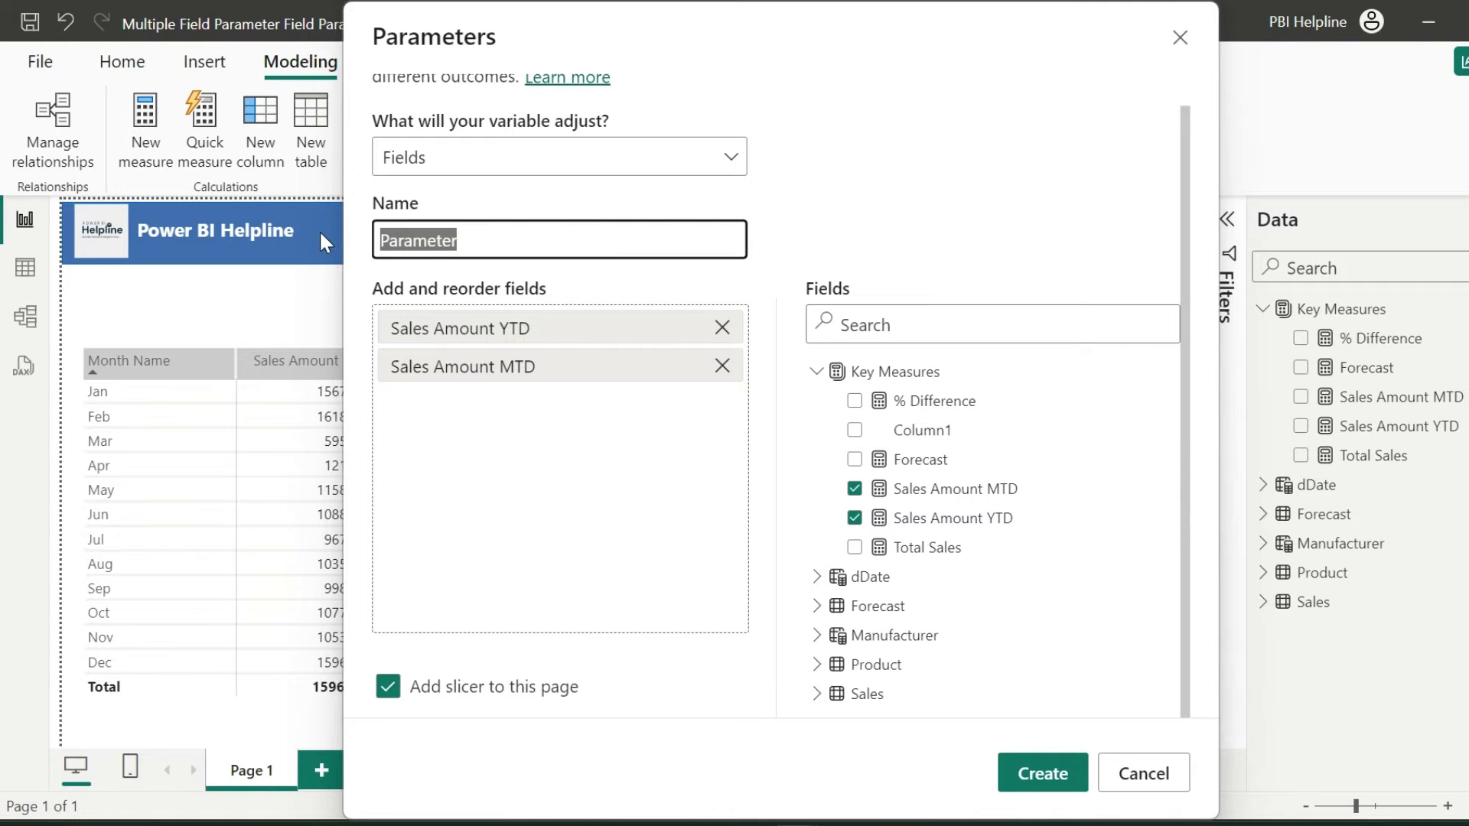
pyautogui.write('Sales Amo')
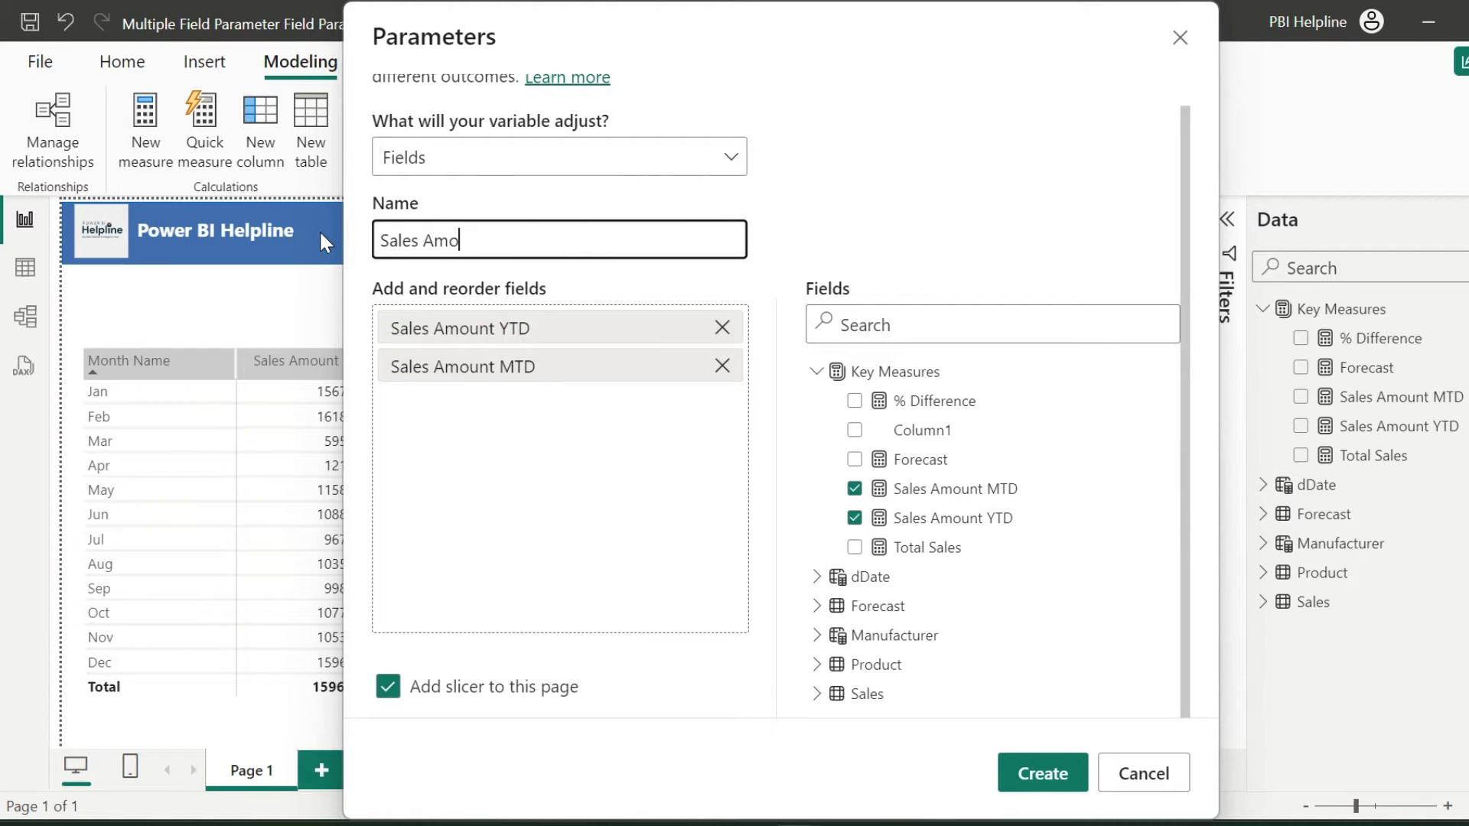
pyautogui.write('unt')
pyautogui.click(1044, 773)
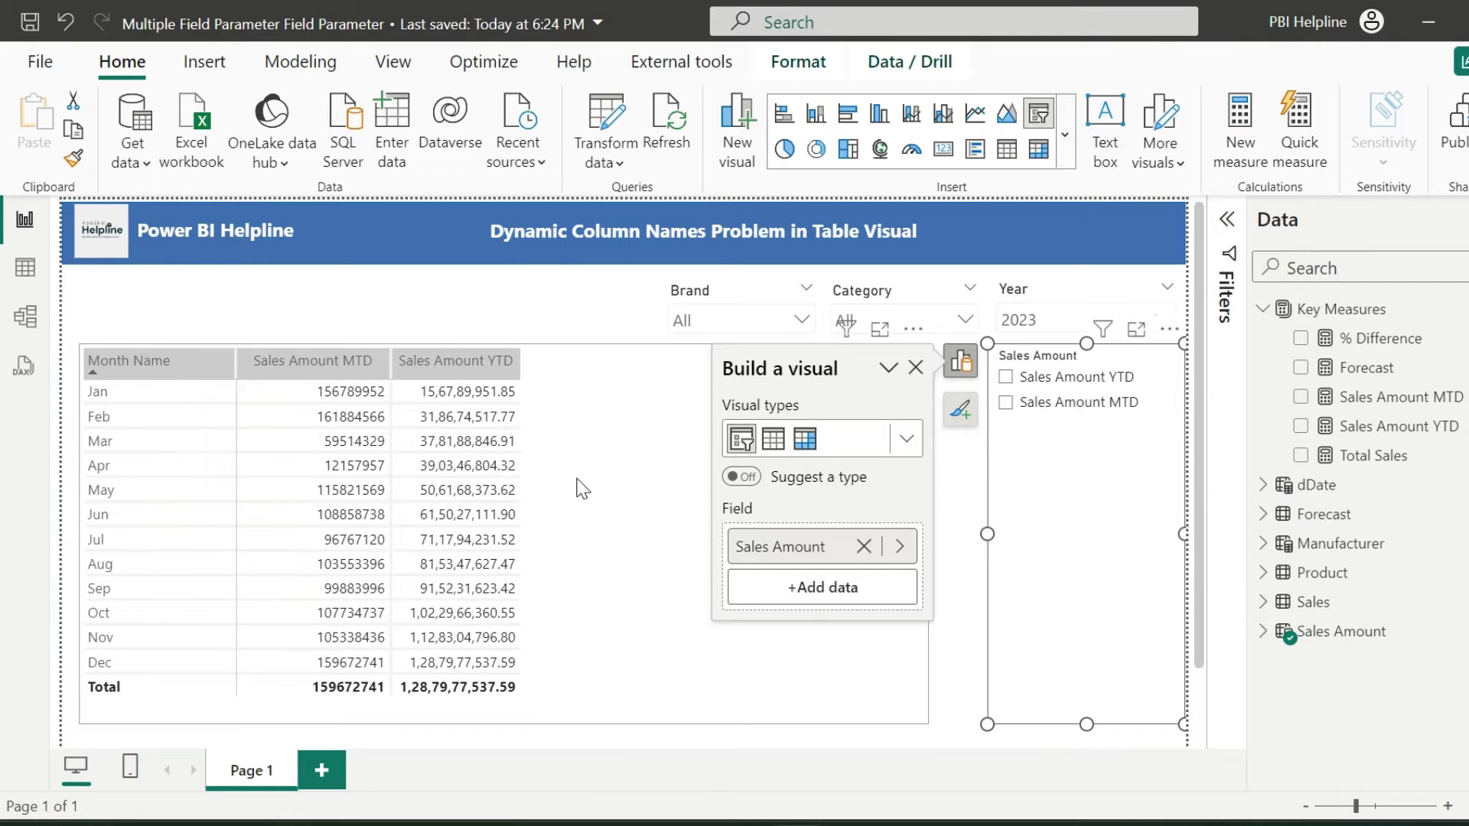
# - Remove Sales Amount MTD and Sales Amount YTD from the table's Values
pyautogui.click(851, 527)
pyautogui.click(955, 362)
pyautogui.scroll(-3, 1101, 665)
pyautogui.click(1150, 650)
pyautogui.click(1149, 668)
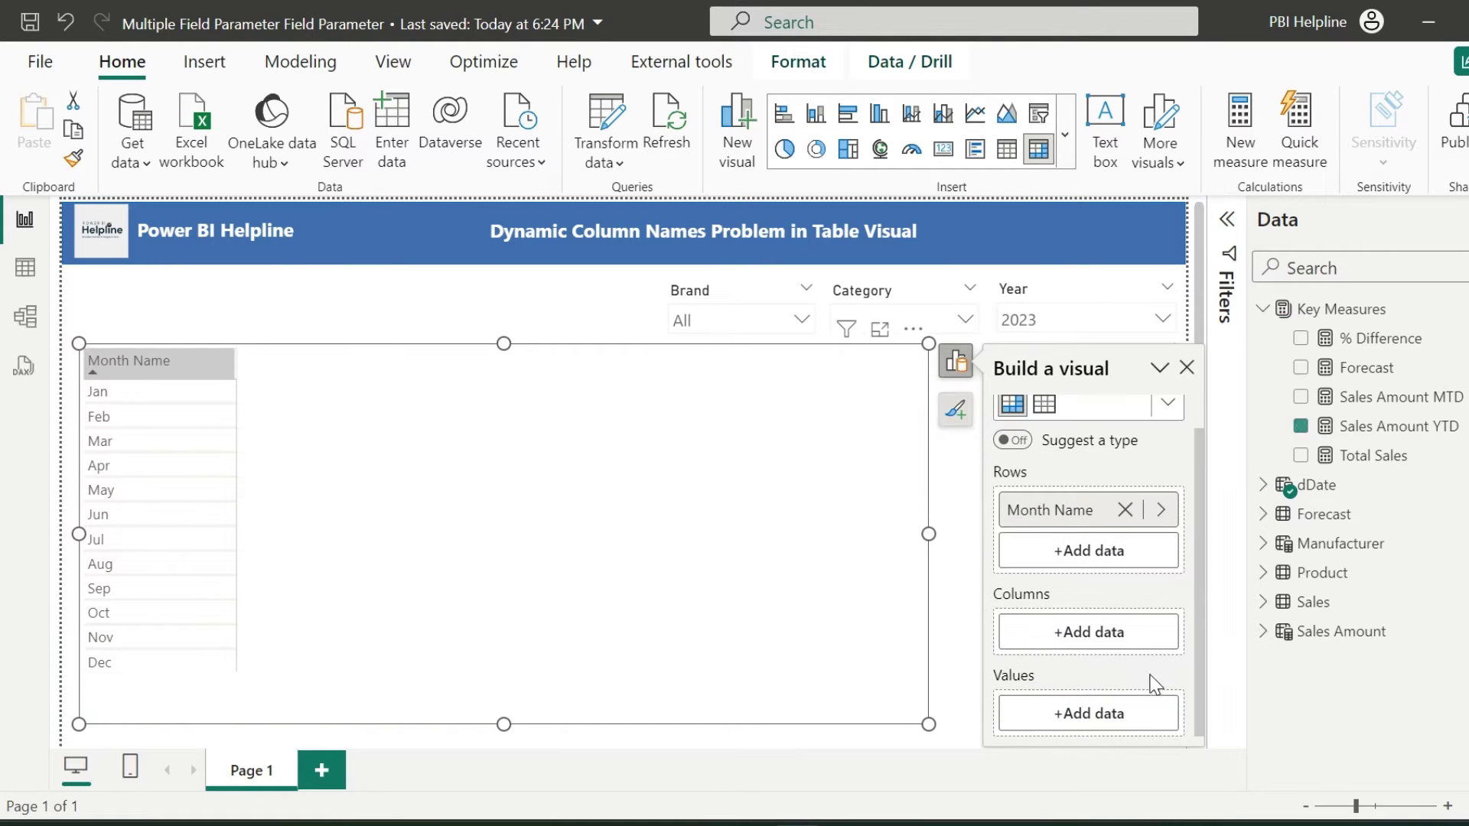
# - Add the Sales Amount parameter to the table's Values and pick a single measure in its slicer
pyautogui.click(1107, 711)
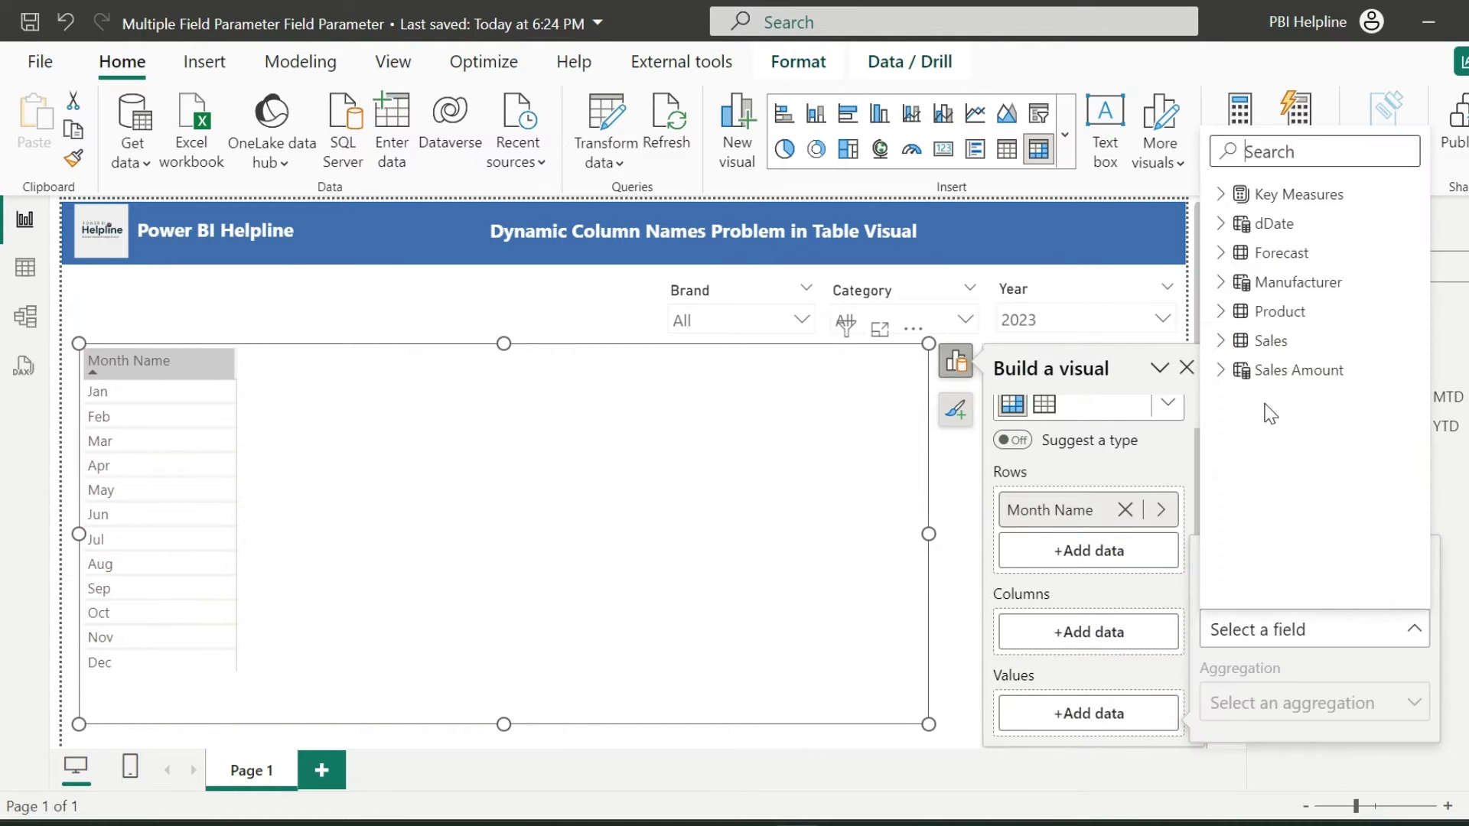
pyautogui.click(1221, 370)
pyautogui.click(1312, 399)
pyautogui.click(559, 297)
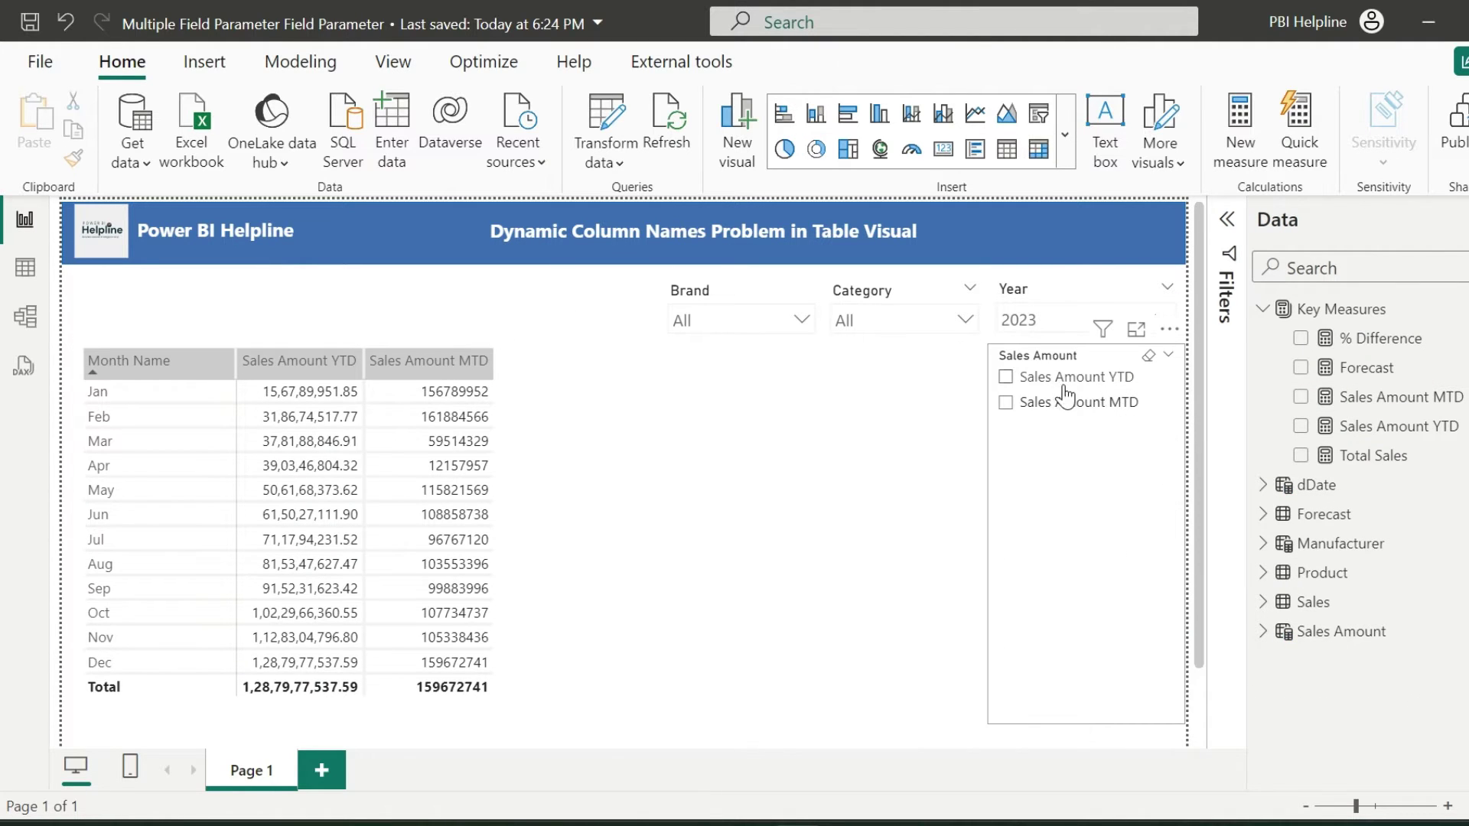
pyautogui.click(1033, 380)
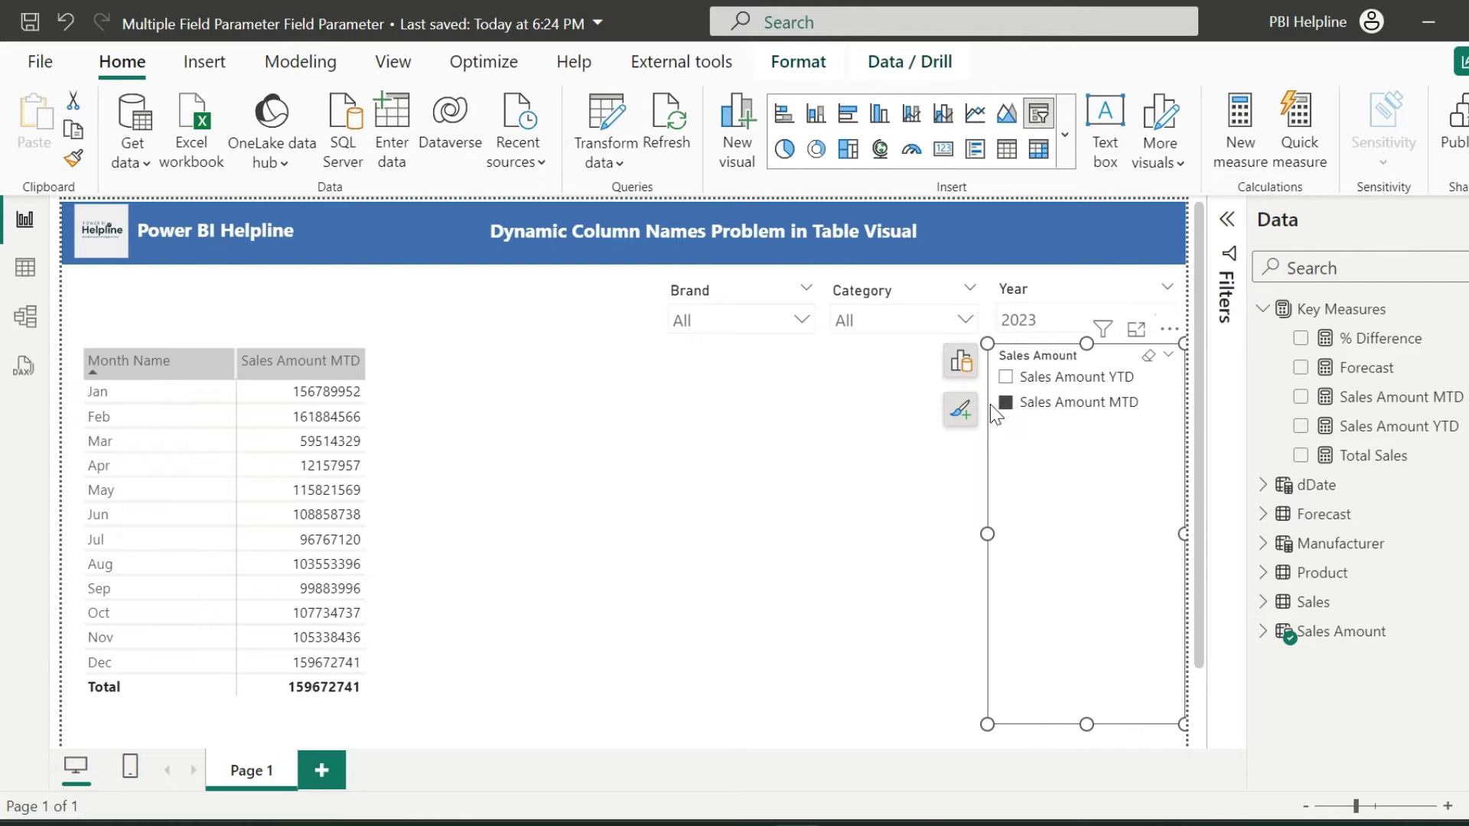
# - Set the slicer to Tile style, resize it into a wide strip, and hide its header
pyautogui.click(960, 410)
pyautogui.click(800, 521)
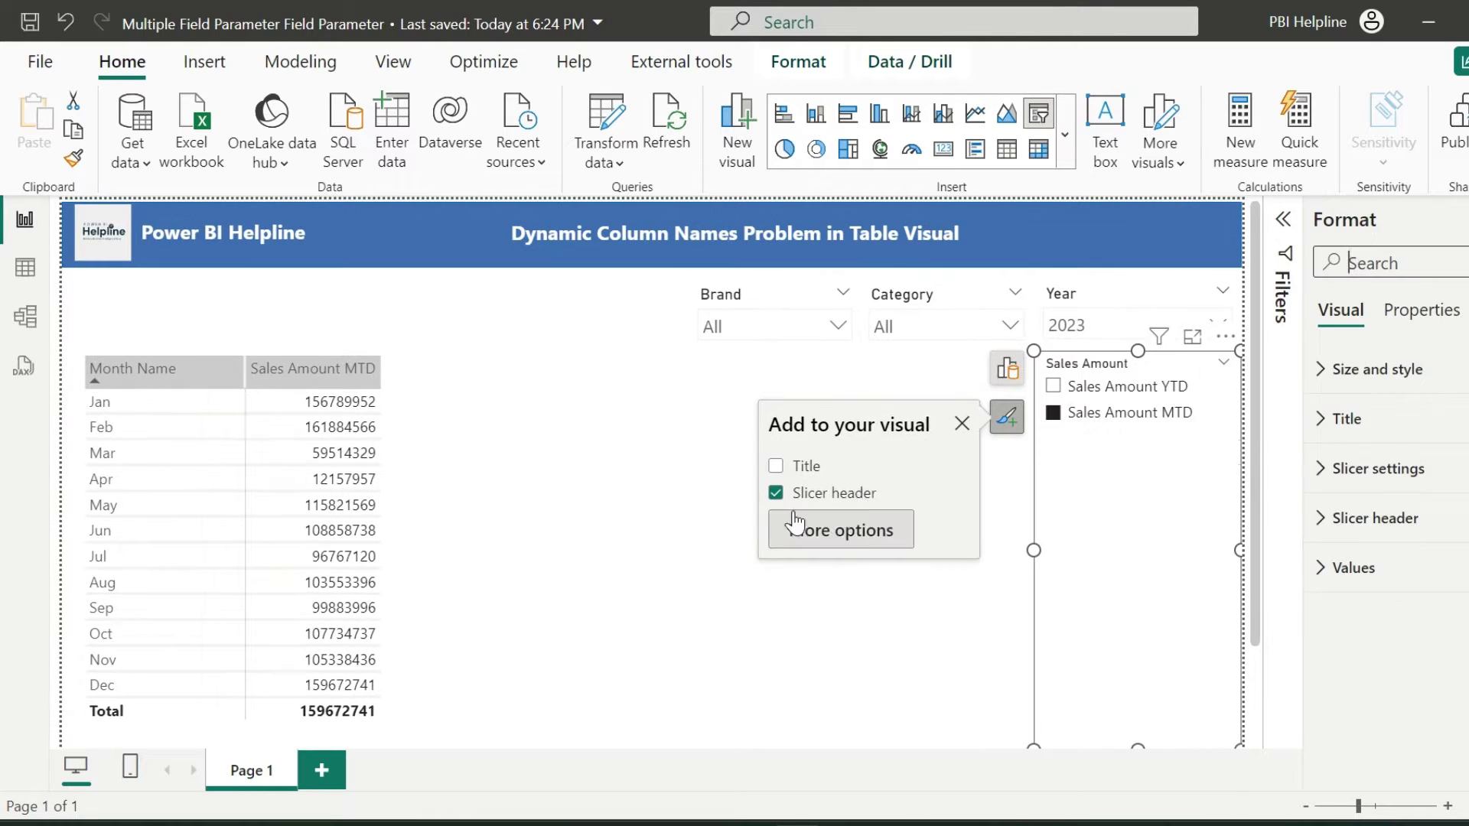
pyautogui.click(1381, 469)
pyautogui.click(1385, 591)
pyautogui.click(1346, 650)
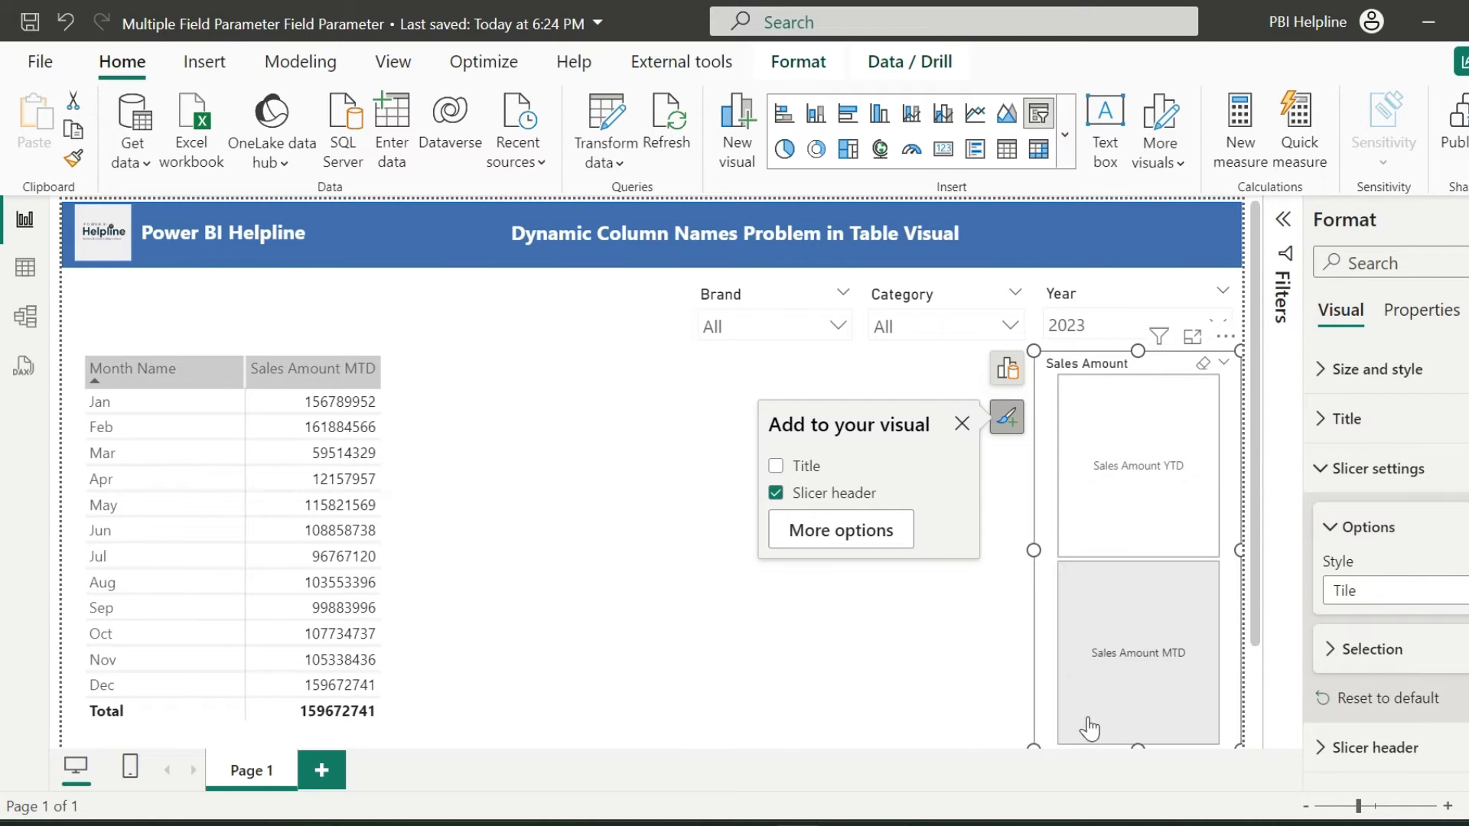
pyautogui.moveTo(1034, 746); pyautogui.dragTo(961, 420)
pyautogui.click(1453, 747)
# - Move the tile slicer above the table and choose Sales Amount MTD
pyautogui.moveTo(949, 336); pyautogui.dragTo(124, 271)
pyautogui.click(292, 330)
pyautogui.click(533, 305)
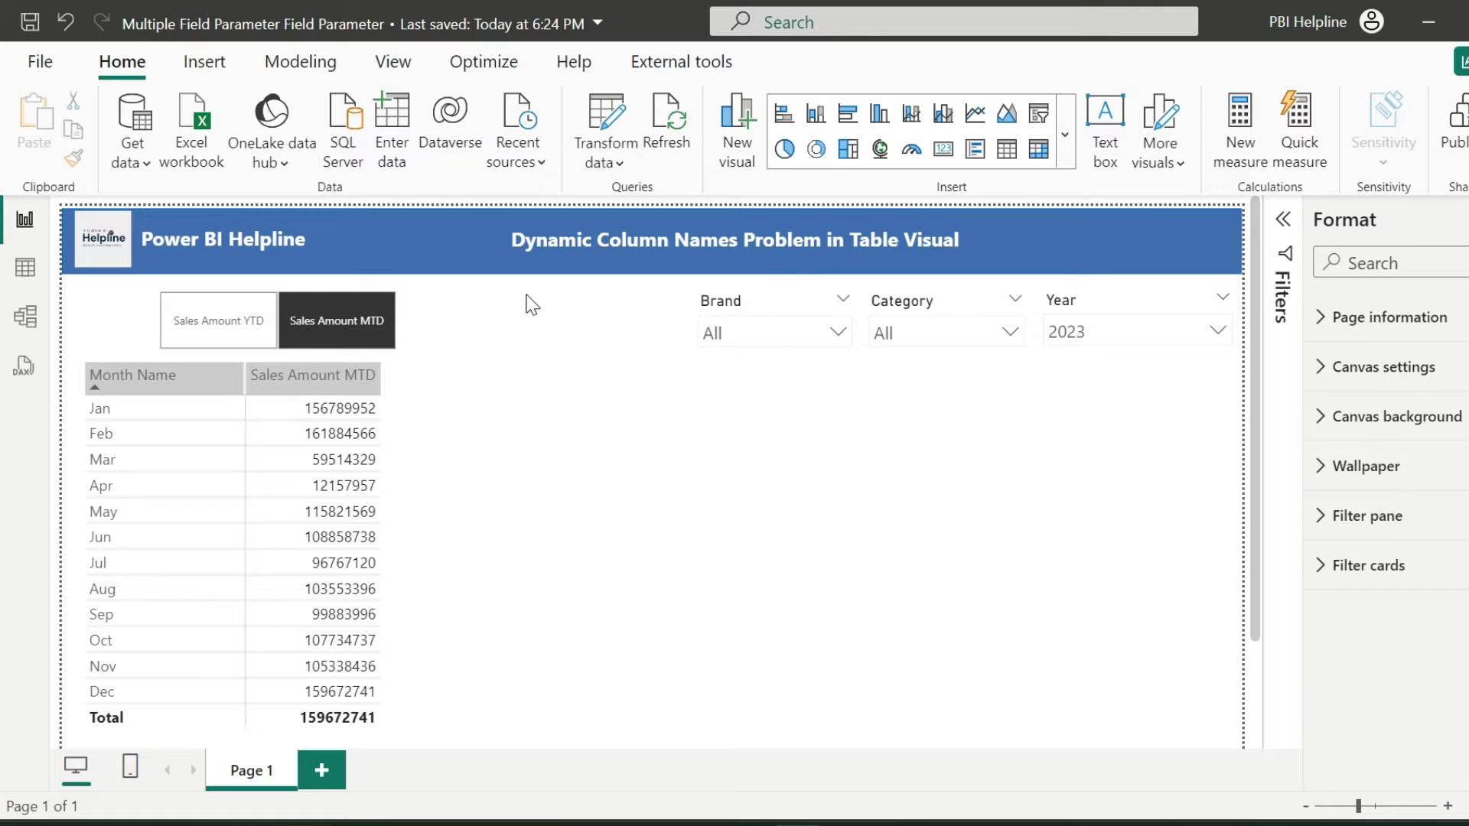
# - In Model view's Model tab, create a new calculation group and accept the implicit-measures warning
pyautogui.click(26, 316)
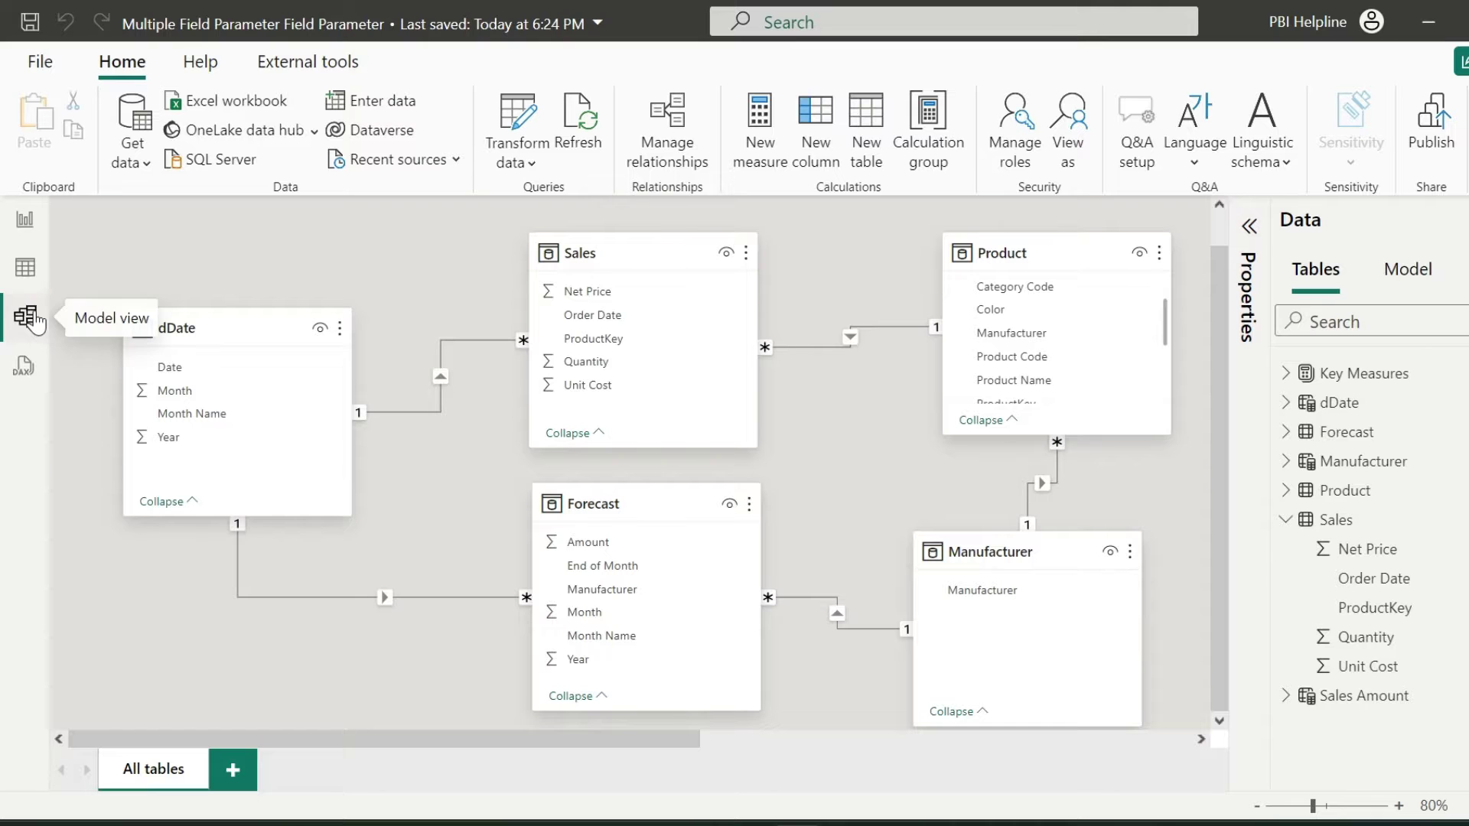
pyautogui.click(1422, 269)
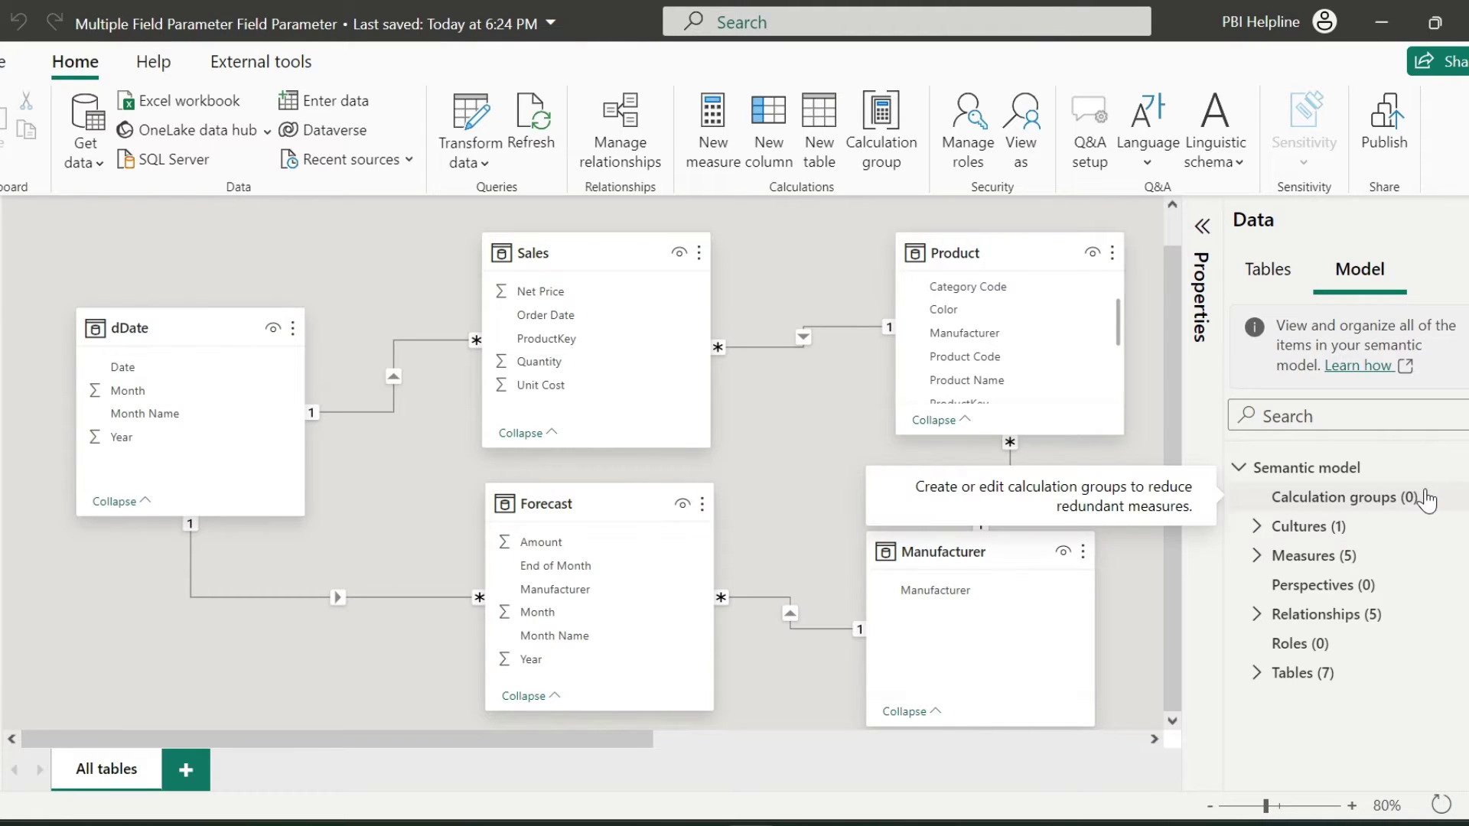
pyautogui.rightClick(1457, 498)
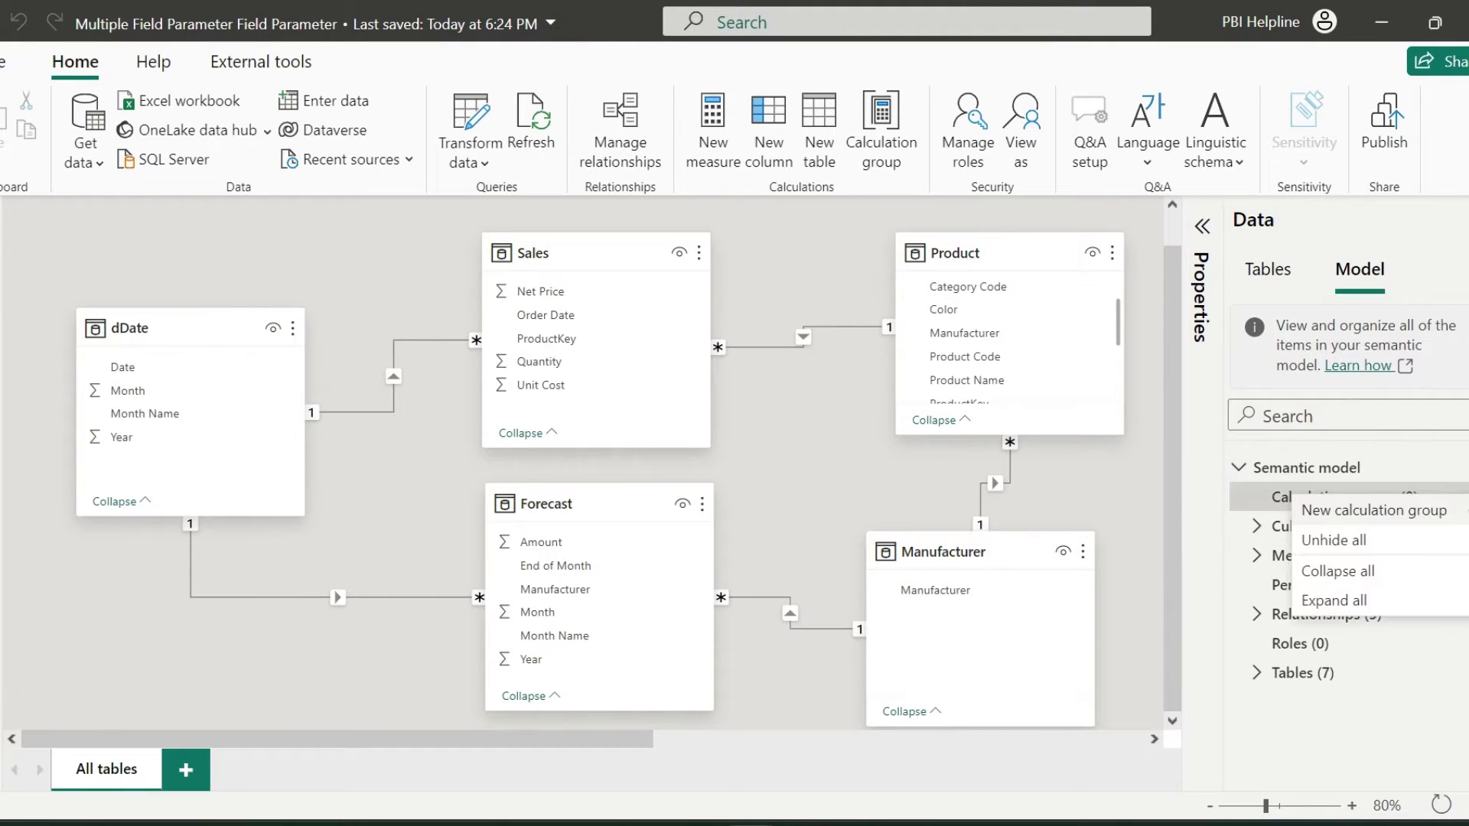
pyautogui.click(1415, 512)
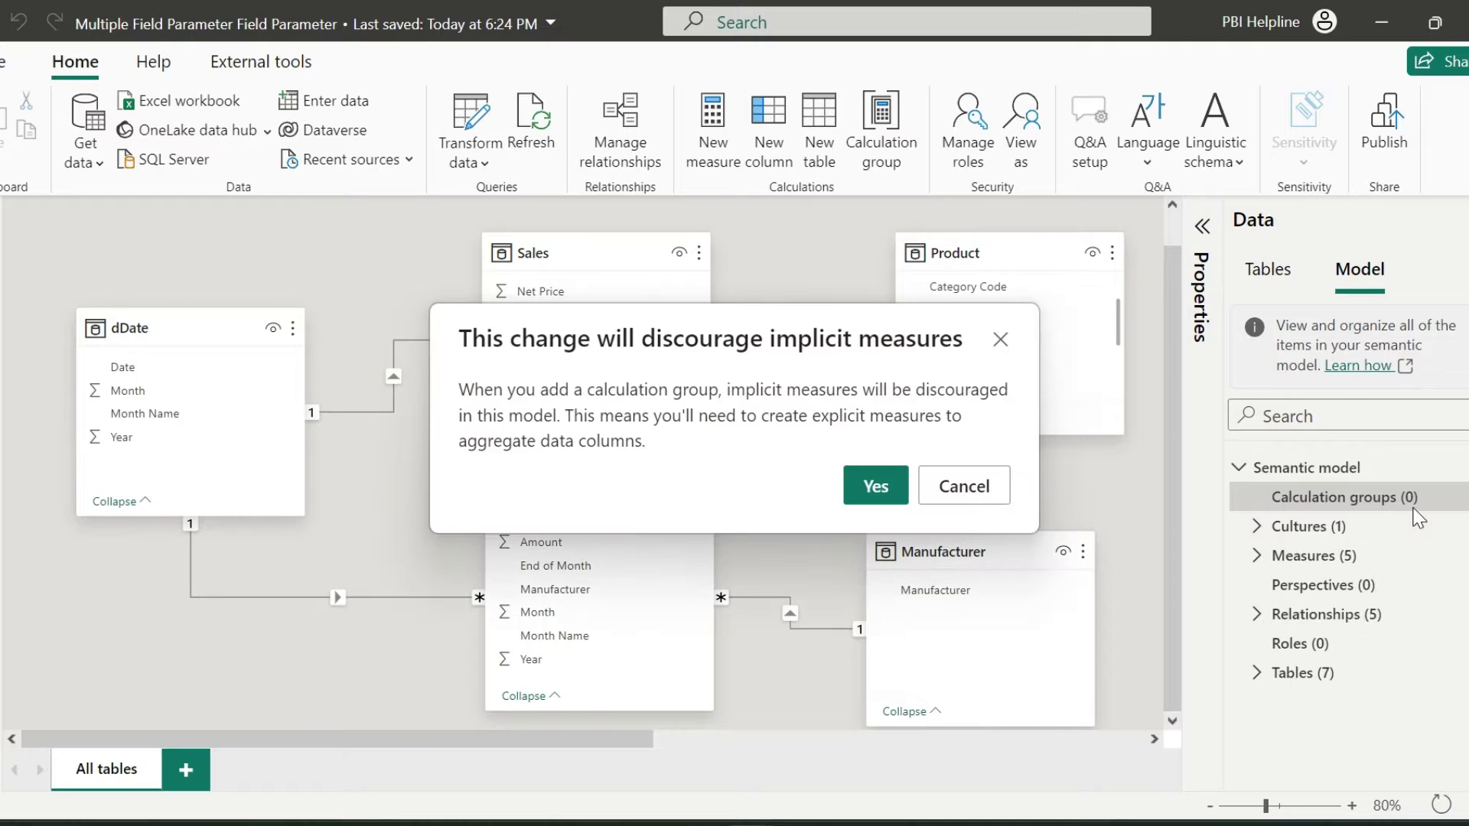
pyautogui.click(873, 483)
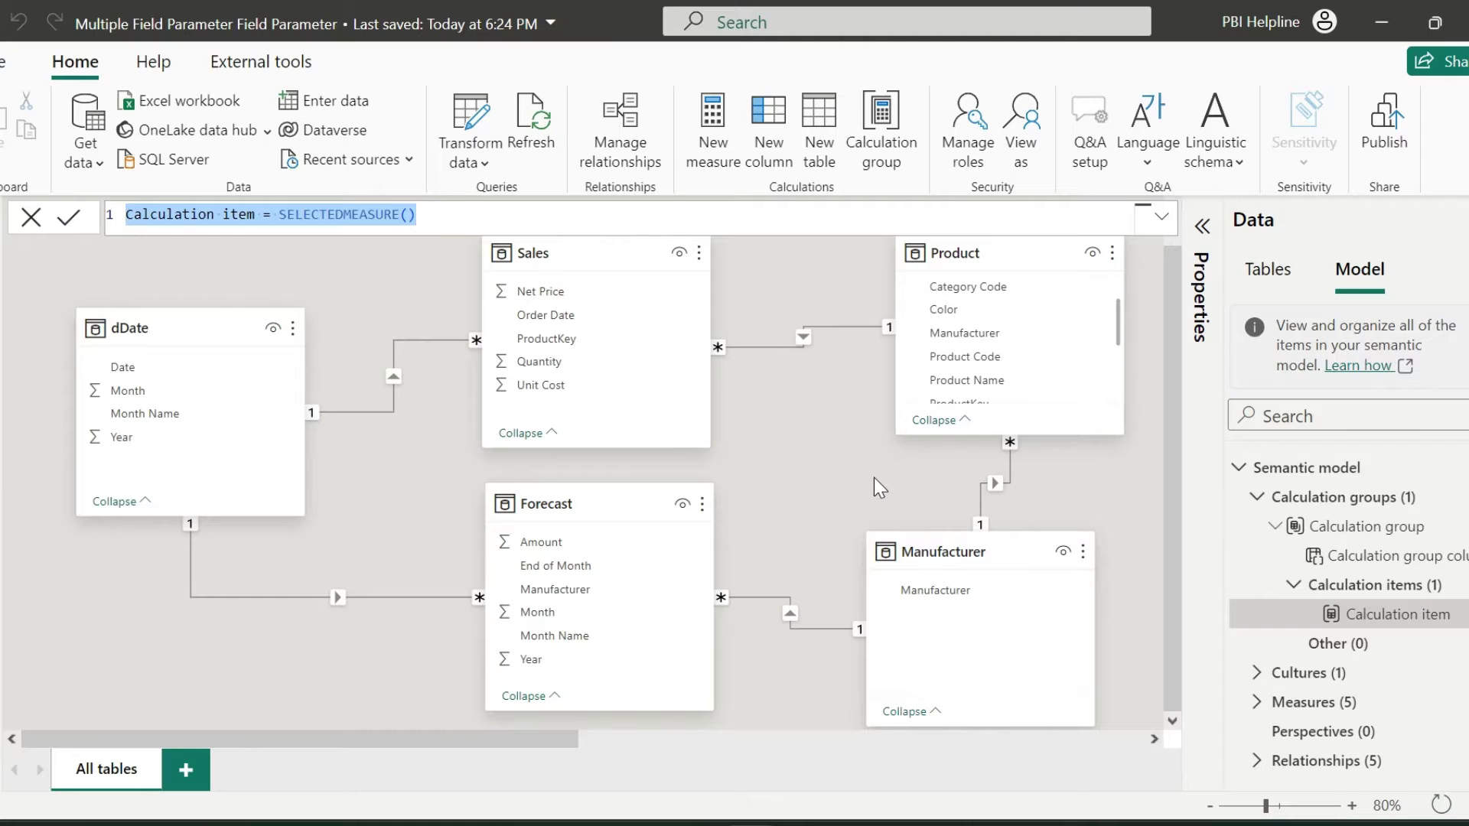
# - Rename the default calculation item to YTD
pyautogui.doubleClick(258, 215)
pyautogui.moveTo(260, 217); pyautogui.dragTo(116, 217)
pyautogui.press('BackSpace')
pyautogui.write('YTD')
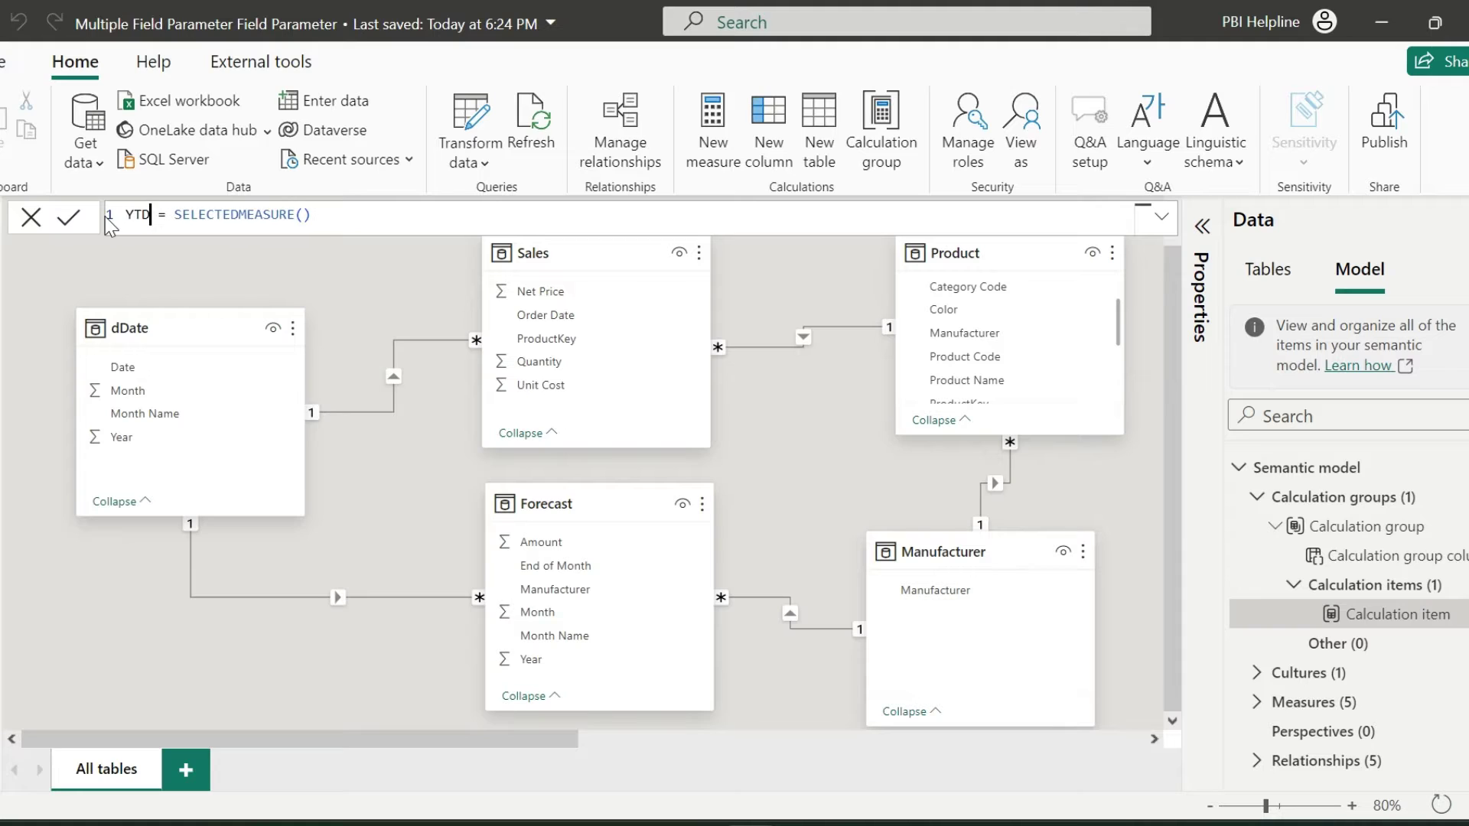
# - Write the formula CALCULATE(SELECTEDMEASURE(), DATESYTD(dDate[Date])) and select it for copying
pyautogui.click(176, 215)
pyautogui.hotkey('shift', 'Return')
pyautogui.write('CALCULATE(')
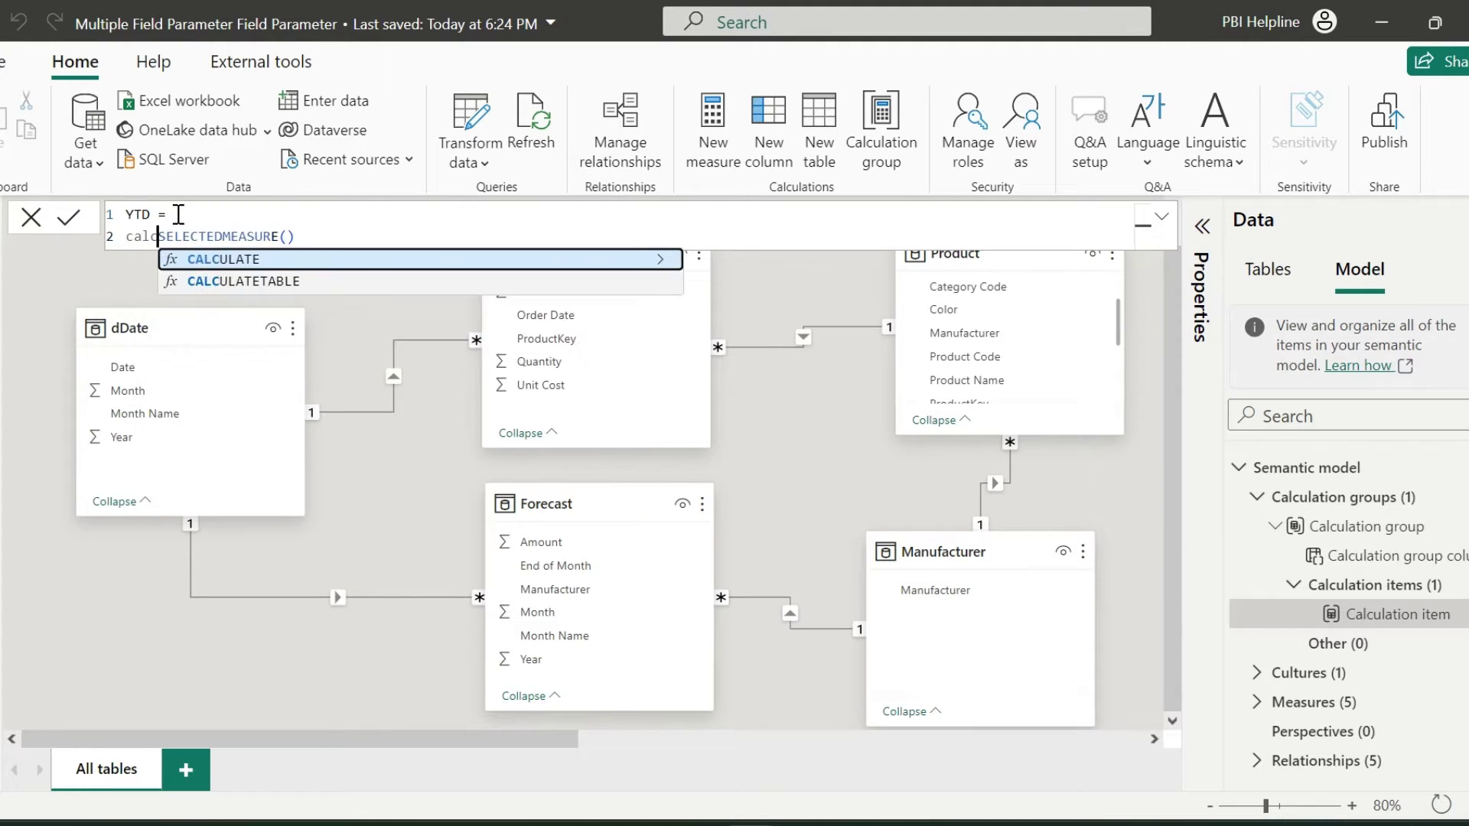
pyautogui.hotkey('shift', 'Return')
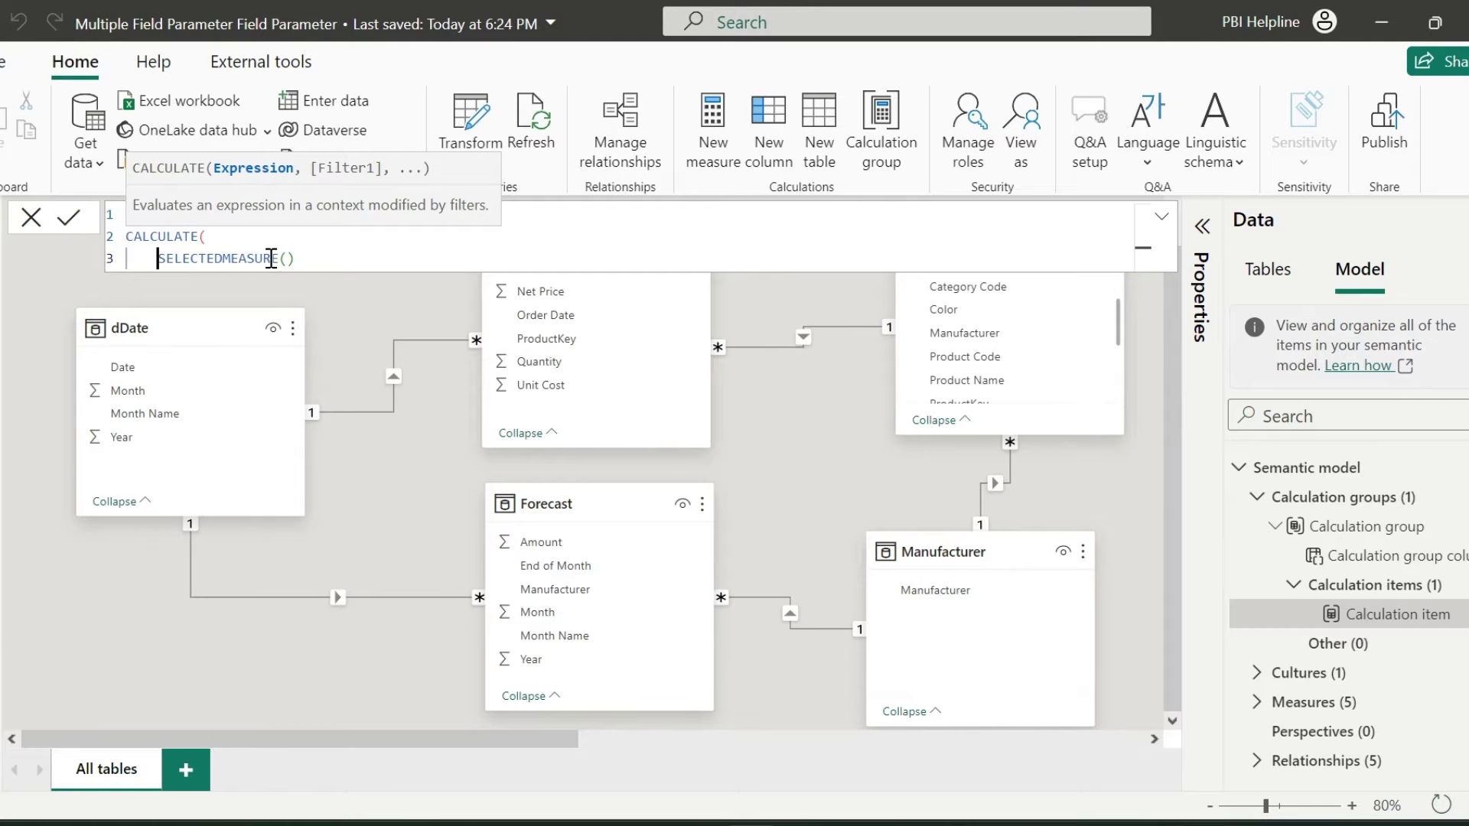
pyautogui.click(308, 257)
pyautogui.write(',')
pyautogui.hotkey('shift', 'Return')
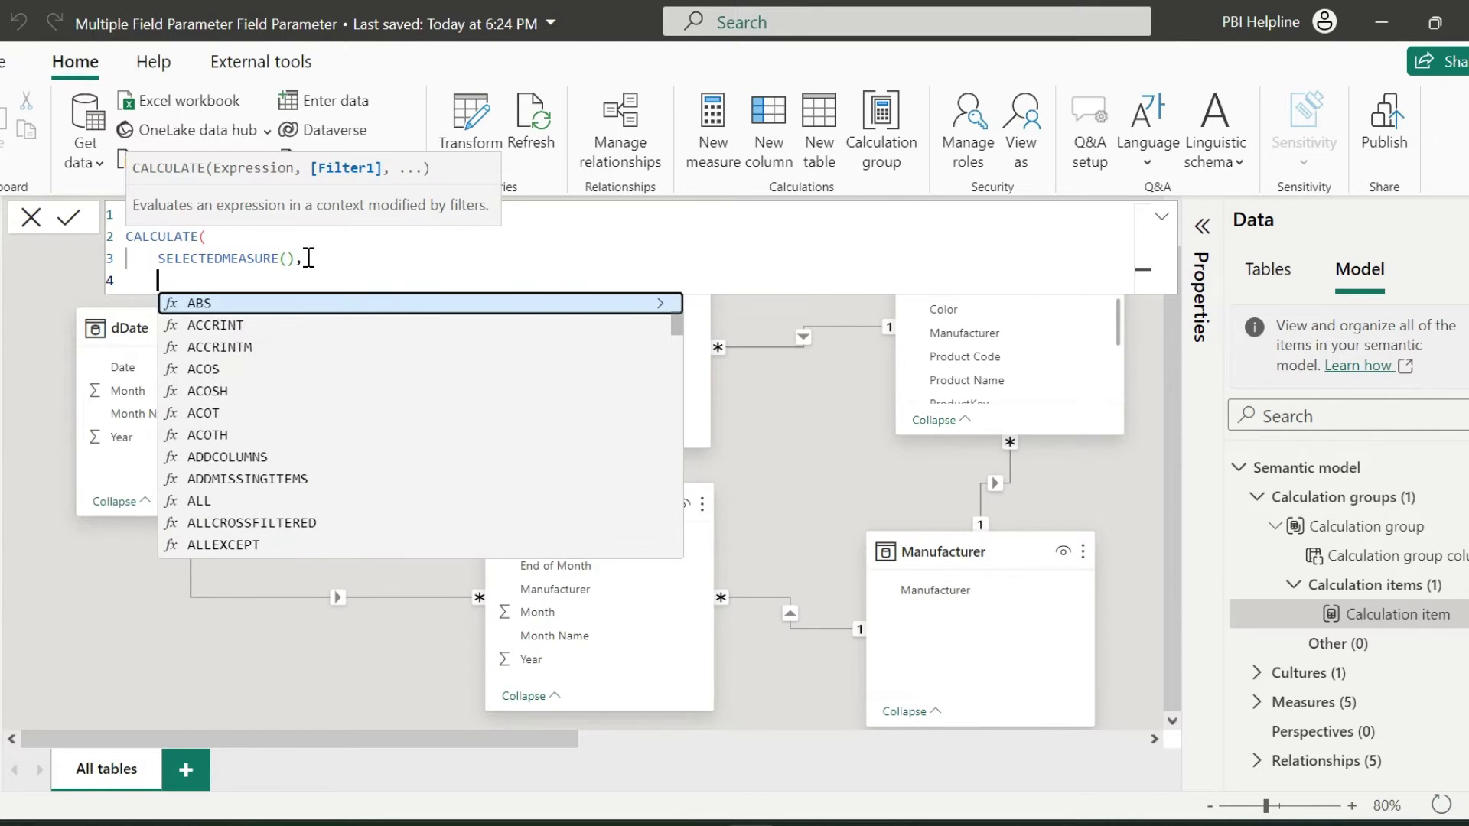
pyautogui.write('ytd')
pyautogui.press('Tab')
pyautogui.write('date')
pyautogui.press('Down')
pyautogui.press('Down')
pyautogui.press('Down')
pyautogui.press('Down')
pyautogui.press('Down')
pyautogui.press('Down')
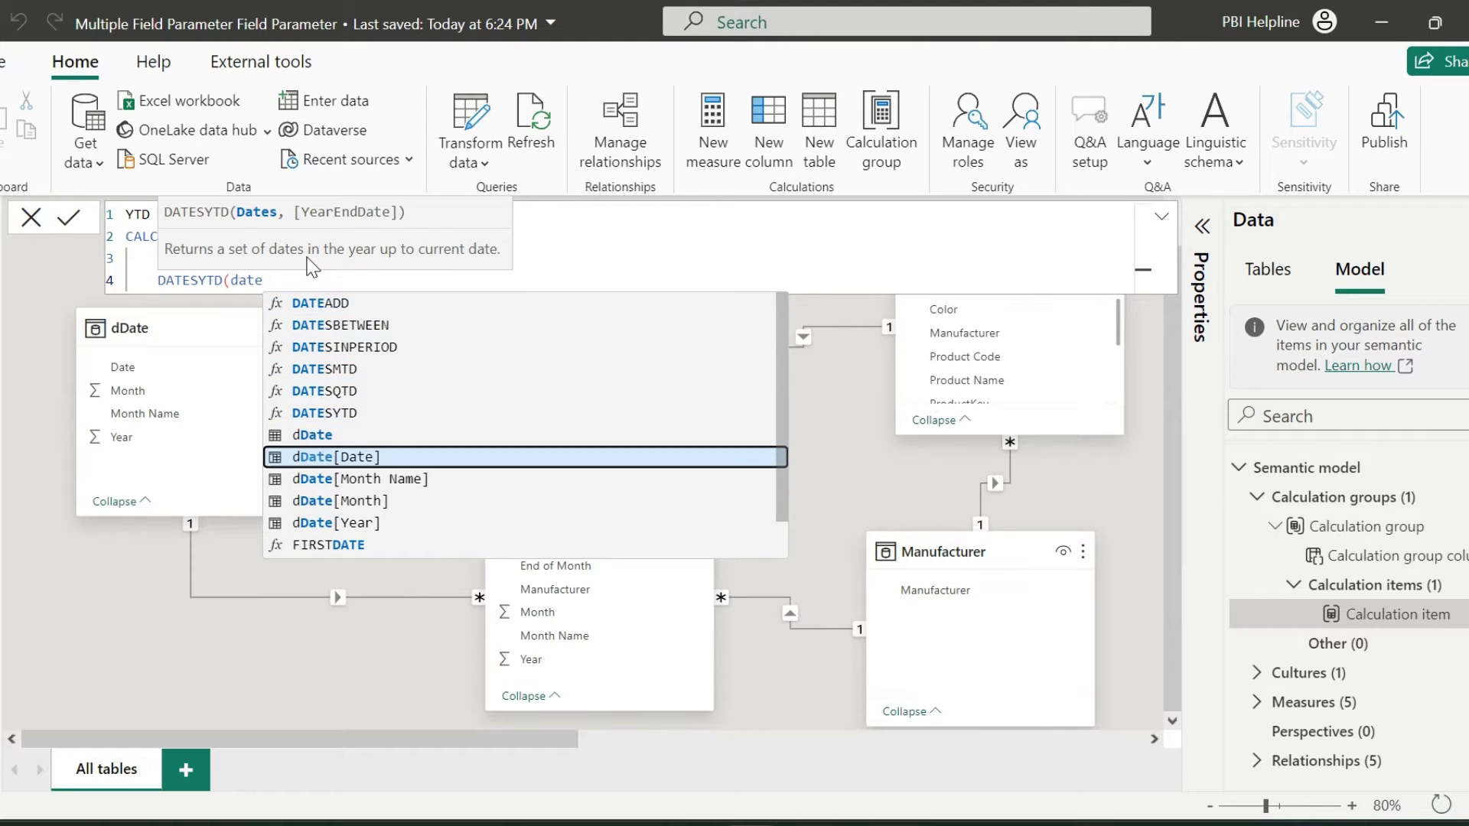
pyautogui.press('Tab')
pyautogui.write(')')
pyautogui.hotkey('shift', 'Return')
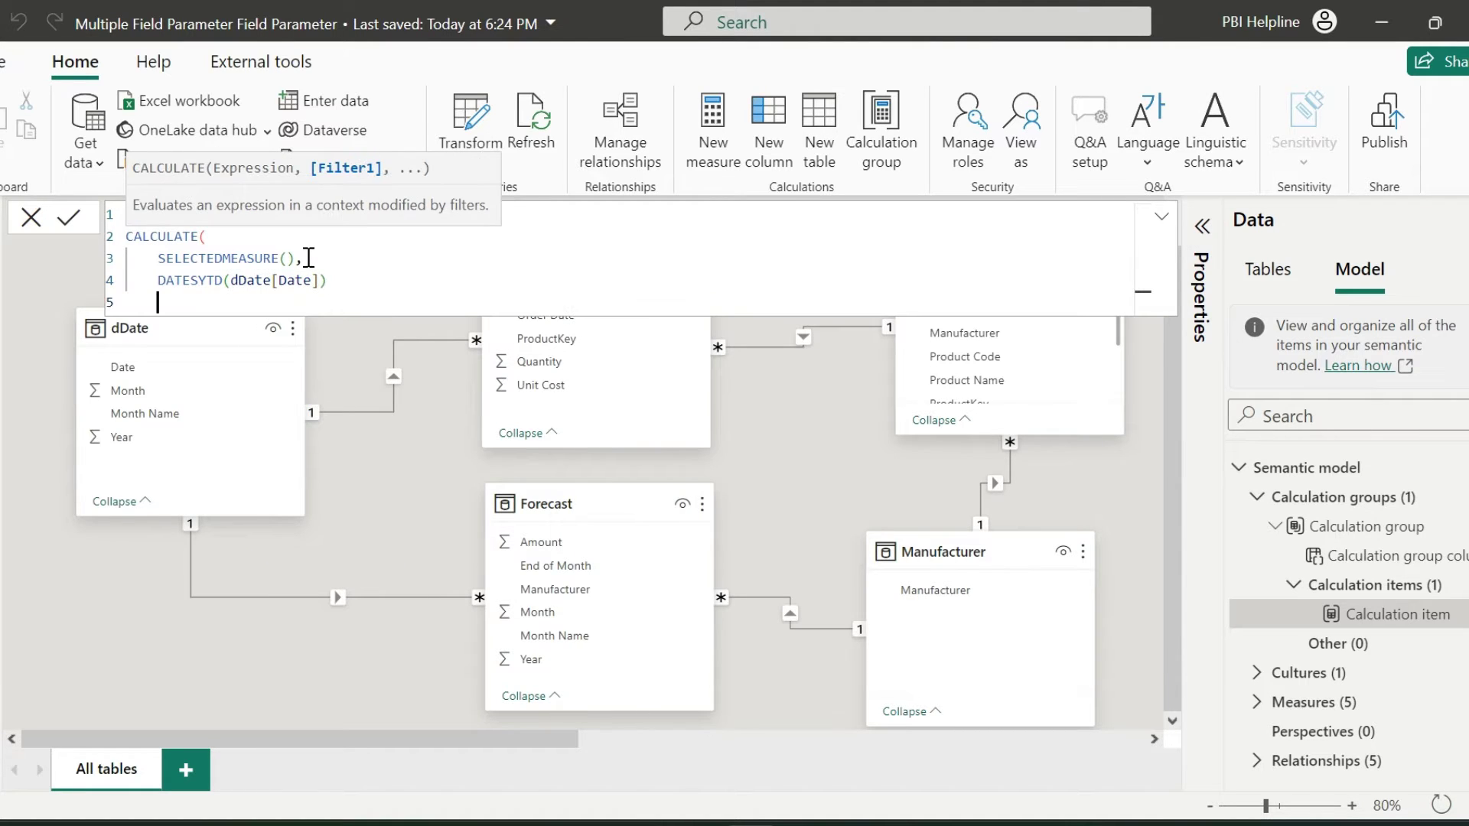
pyautogui.write(')')
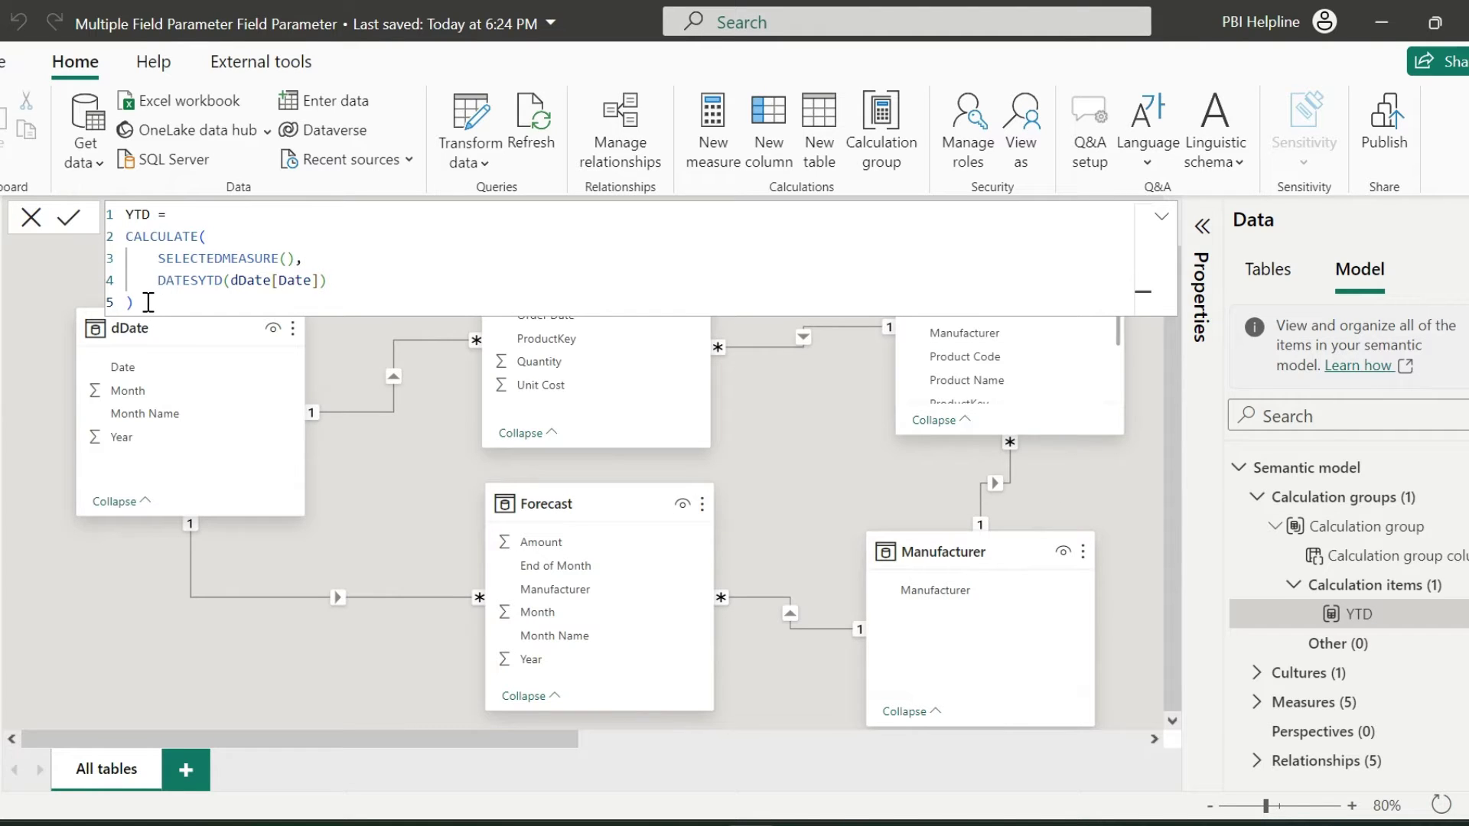
pyautogui.moveTo(146, 303); pyautogui.dragTo(123, 214)
# - Add a new calculation item to the group and rename it MTD
pyautogui.rightClick(1301, 526)
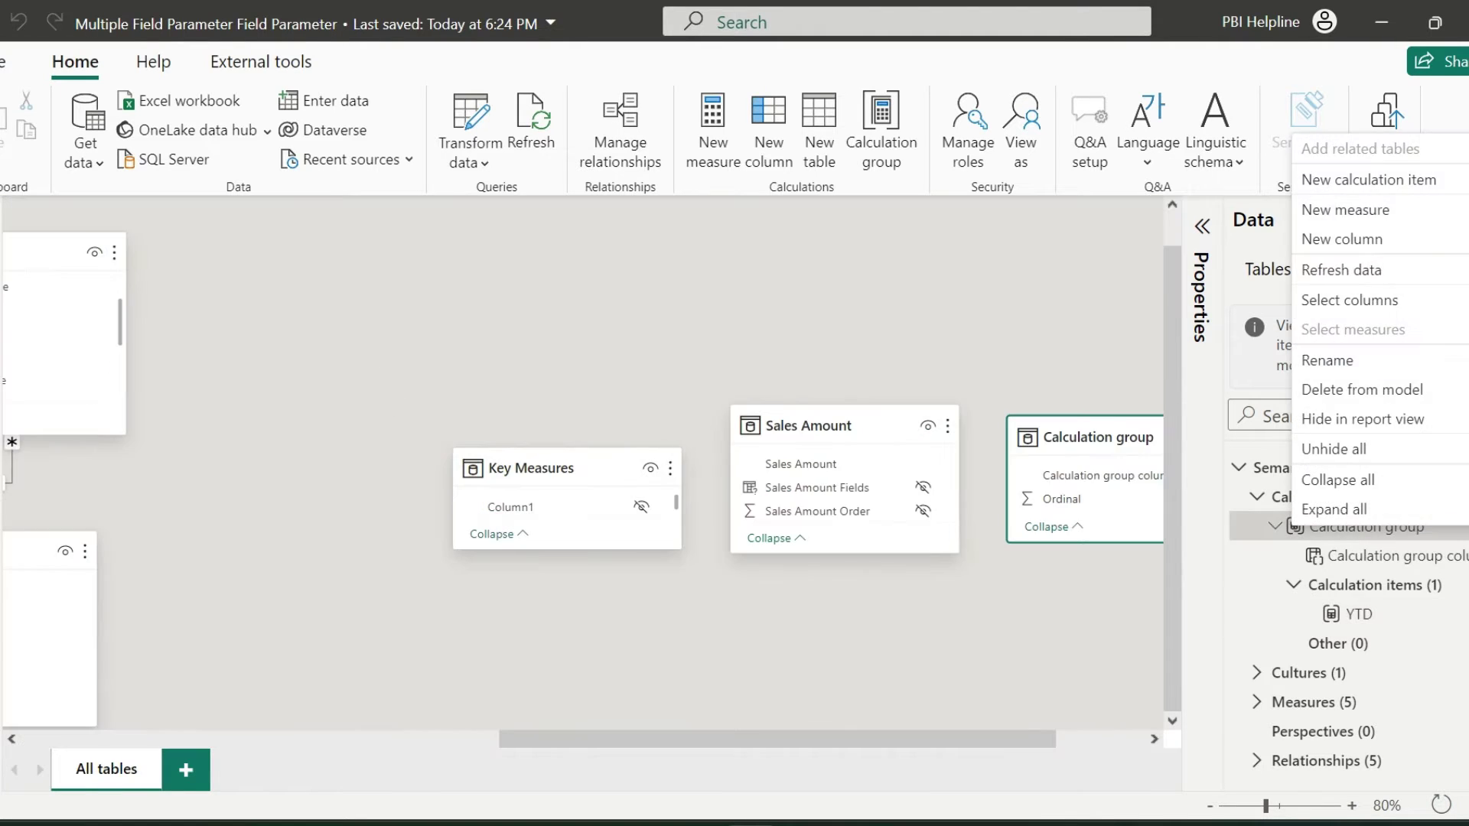
pyautogui.click(1379, 183)
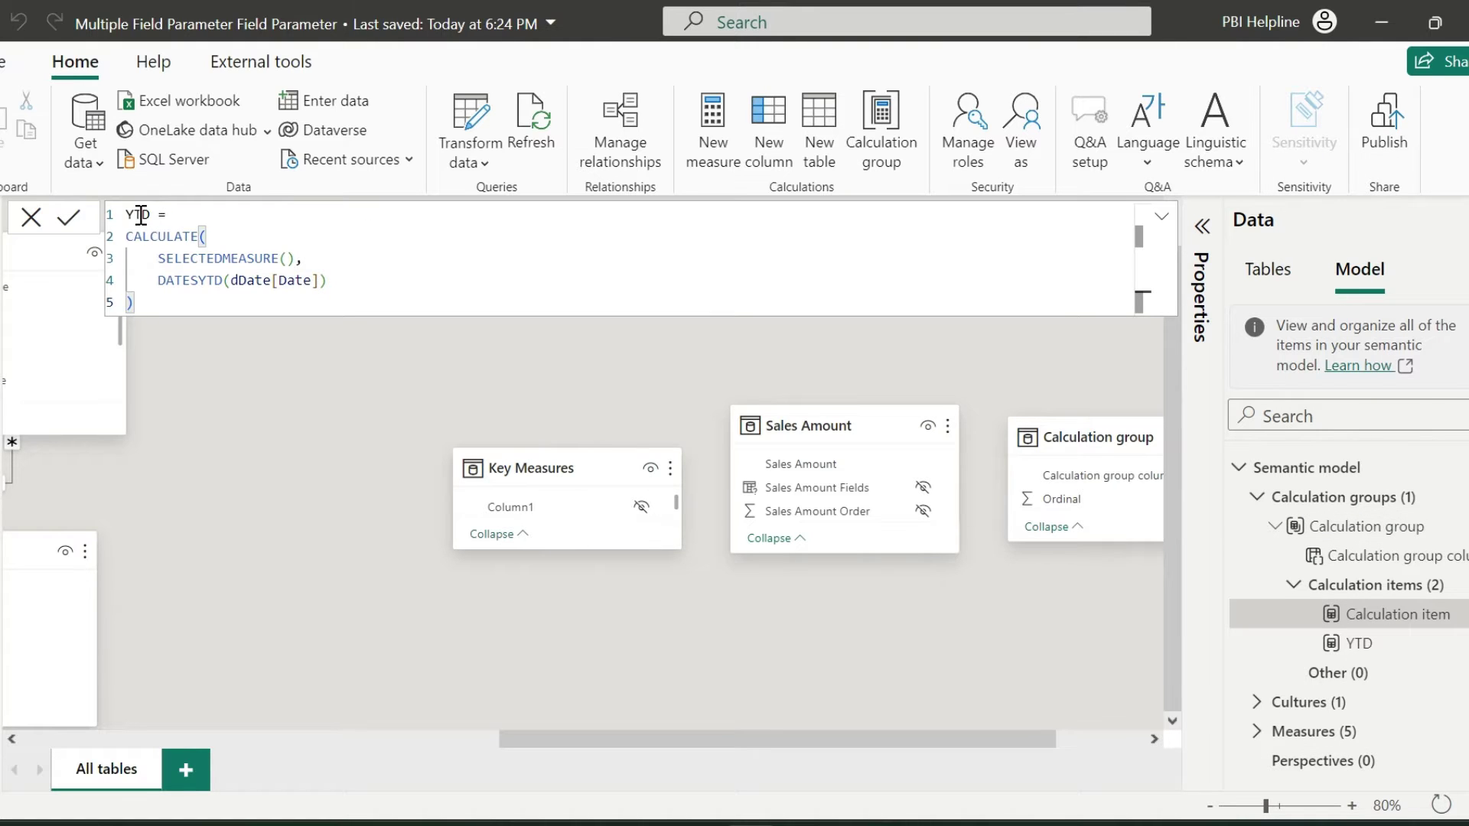
pyautogui.click(136, 214)
pyautogui.press('BackSpace')
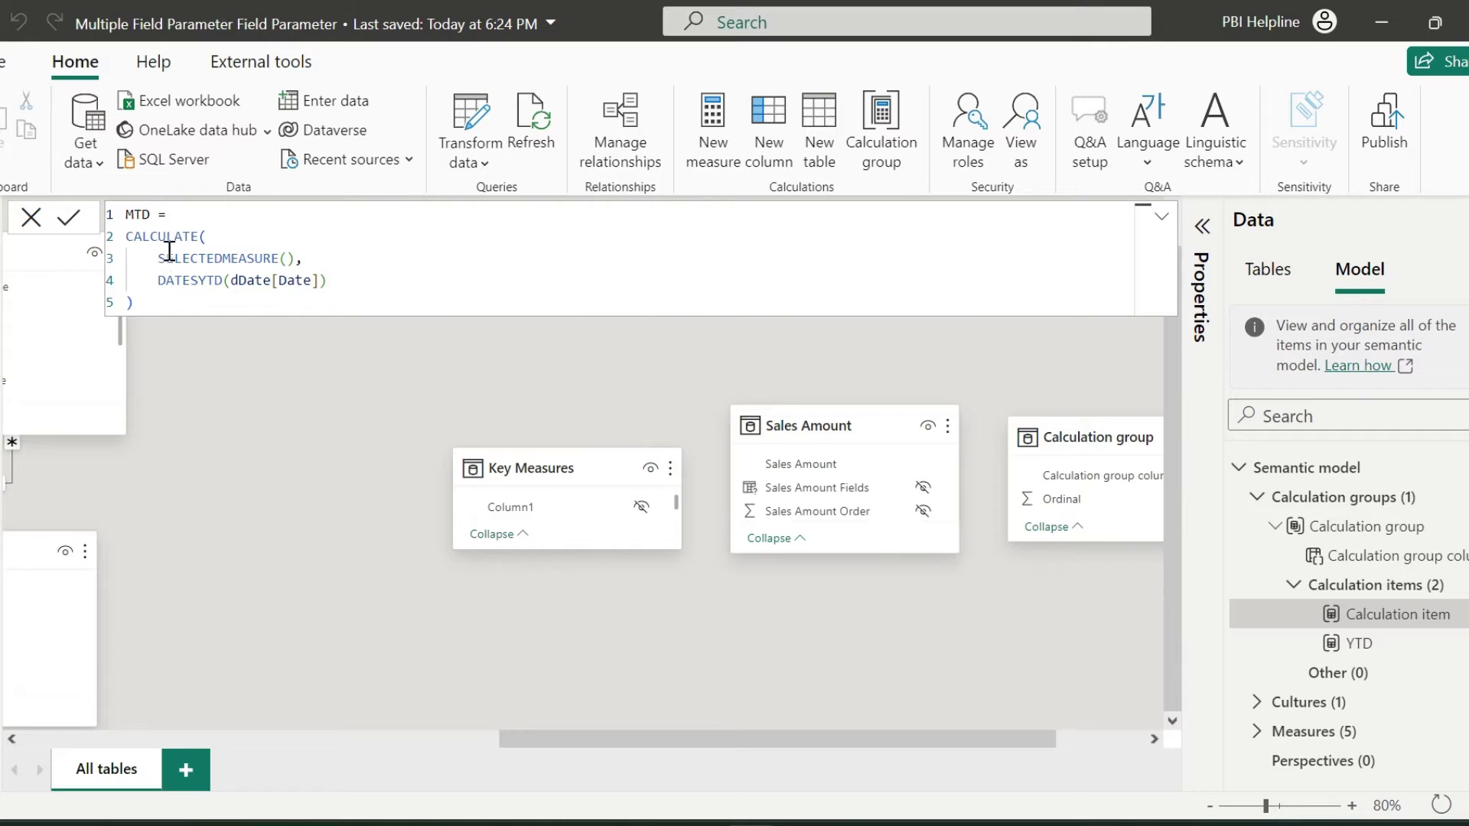
pyautogui.write('M')
# - Change DATESYTD to DATESMTD in the MTD formula and commit it
pyautogui.click(208, 283)
pyautogui.press('BackSpace')
pyautogui.write('M')
pyautogui.click(363, 304)
pyautogui.click(70, 218)
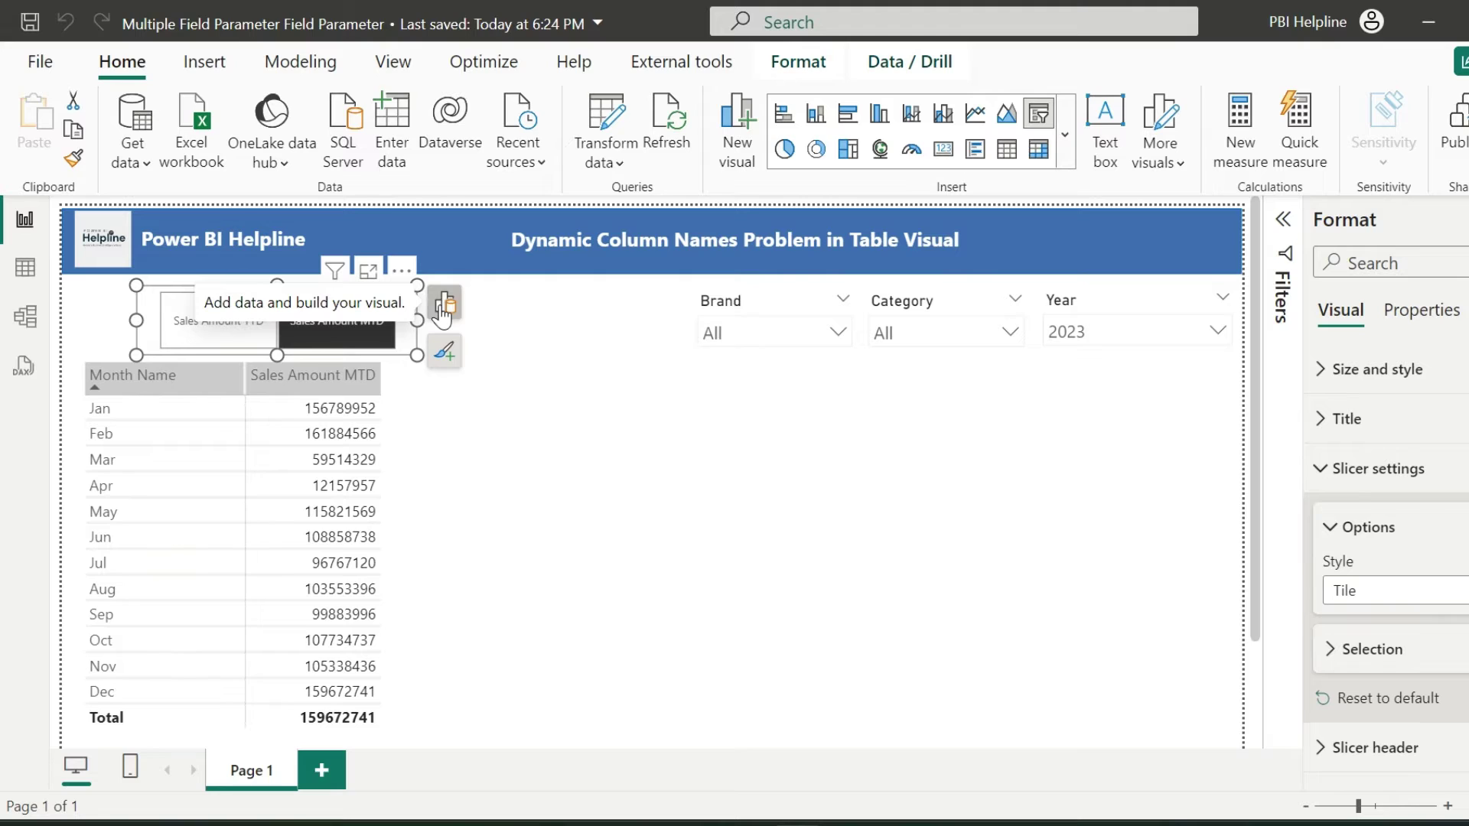
# - Replace the tile slicer's Sales Amount field with the Calculation group column
pyautogui.click(442, 308)
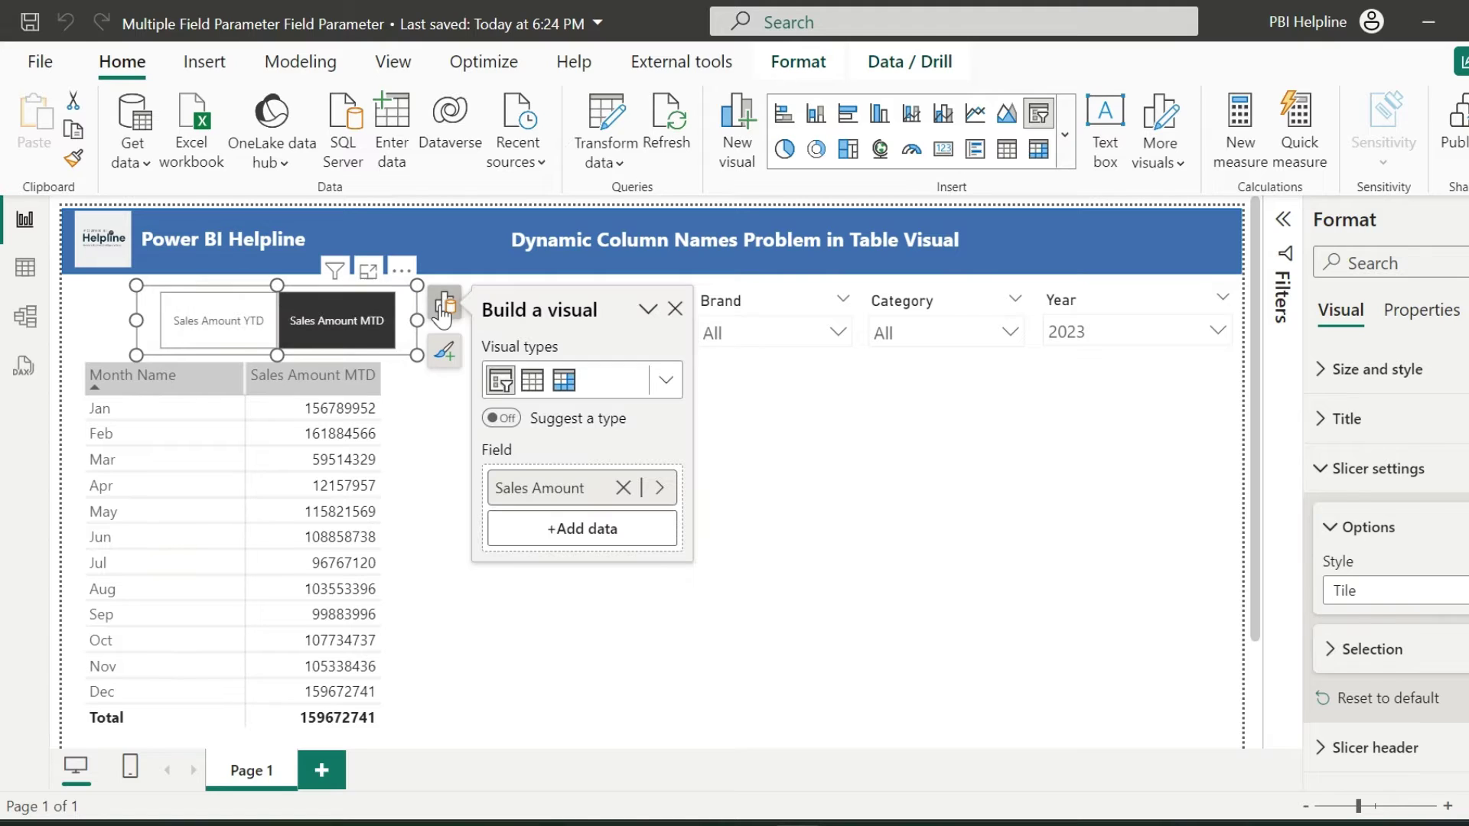
pyautogui.click(659, 488)
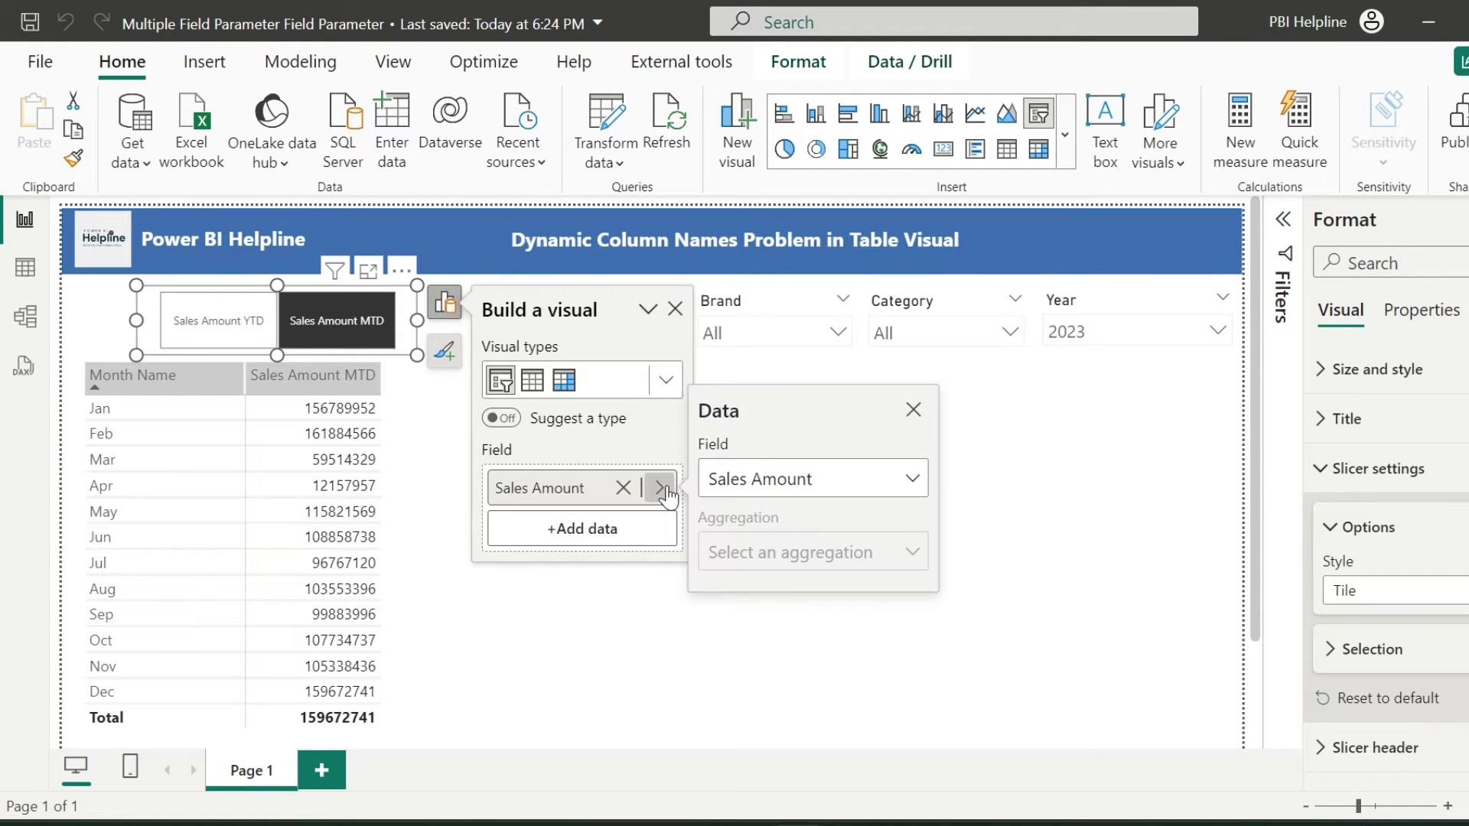
pyautogui.click(801, 478)
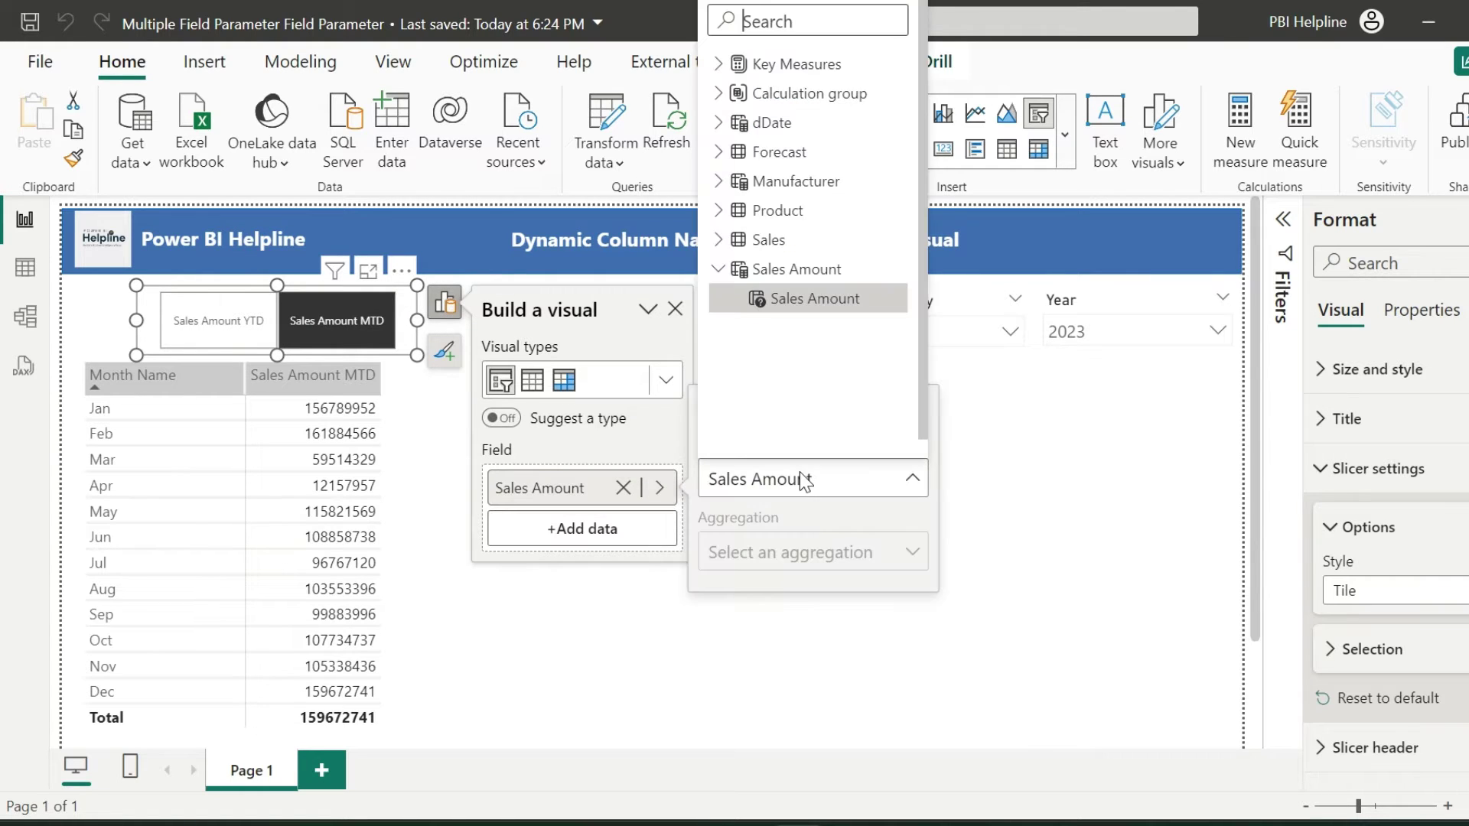
pyautogui.click(722, 93)
pyautogui.click(812, 125)
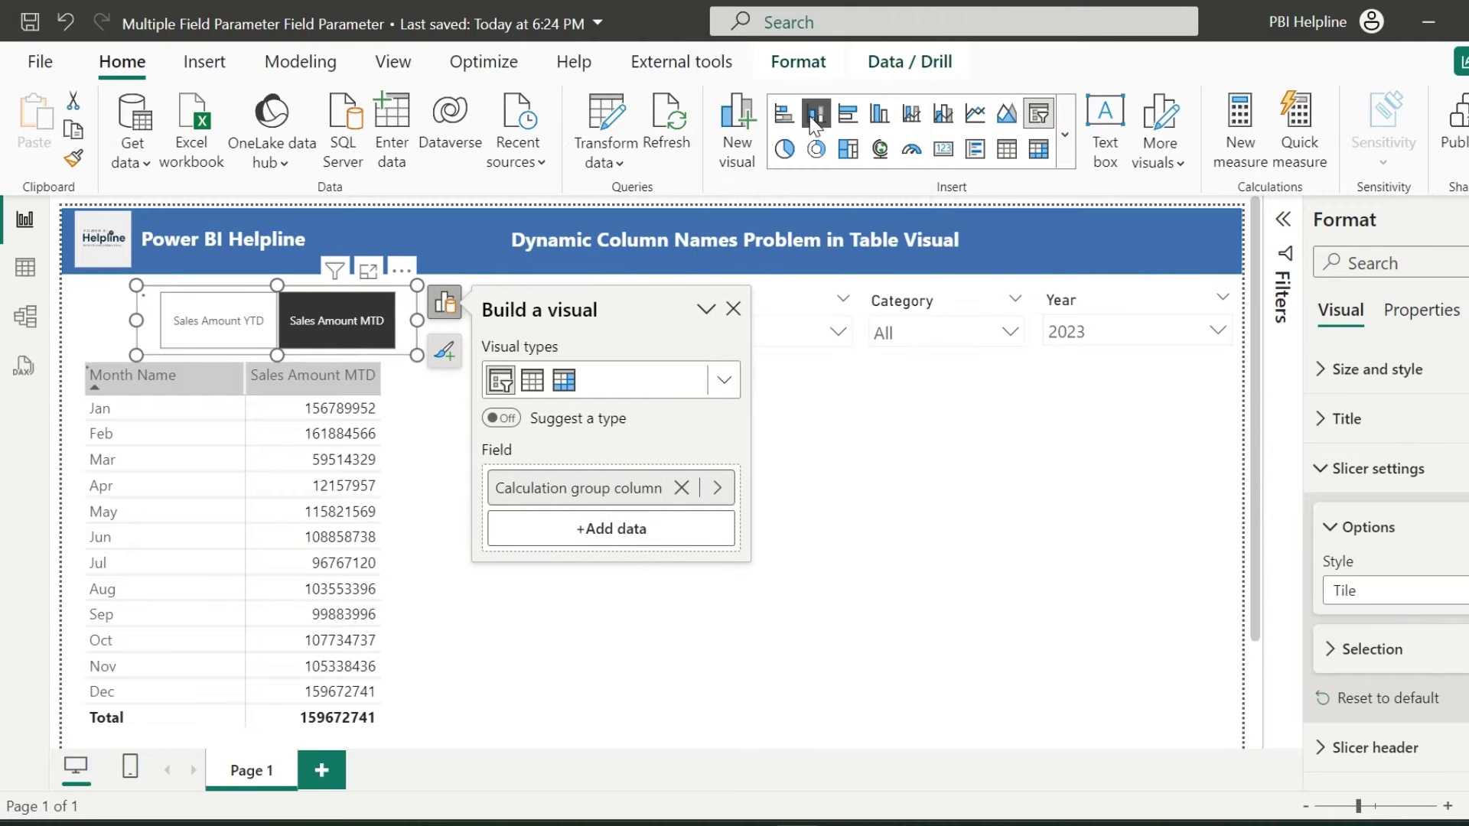
# - Replace Sales Amount in the table's Values with Total Sales, Forecast and % Difference
pyautogui.click(567, 627)
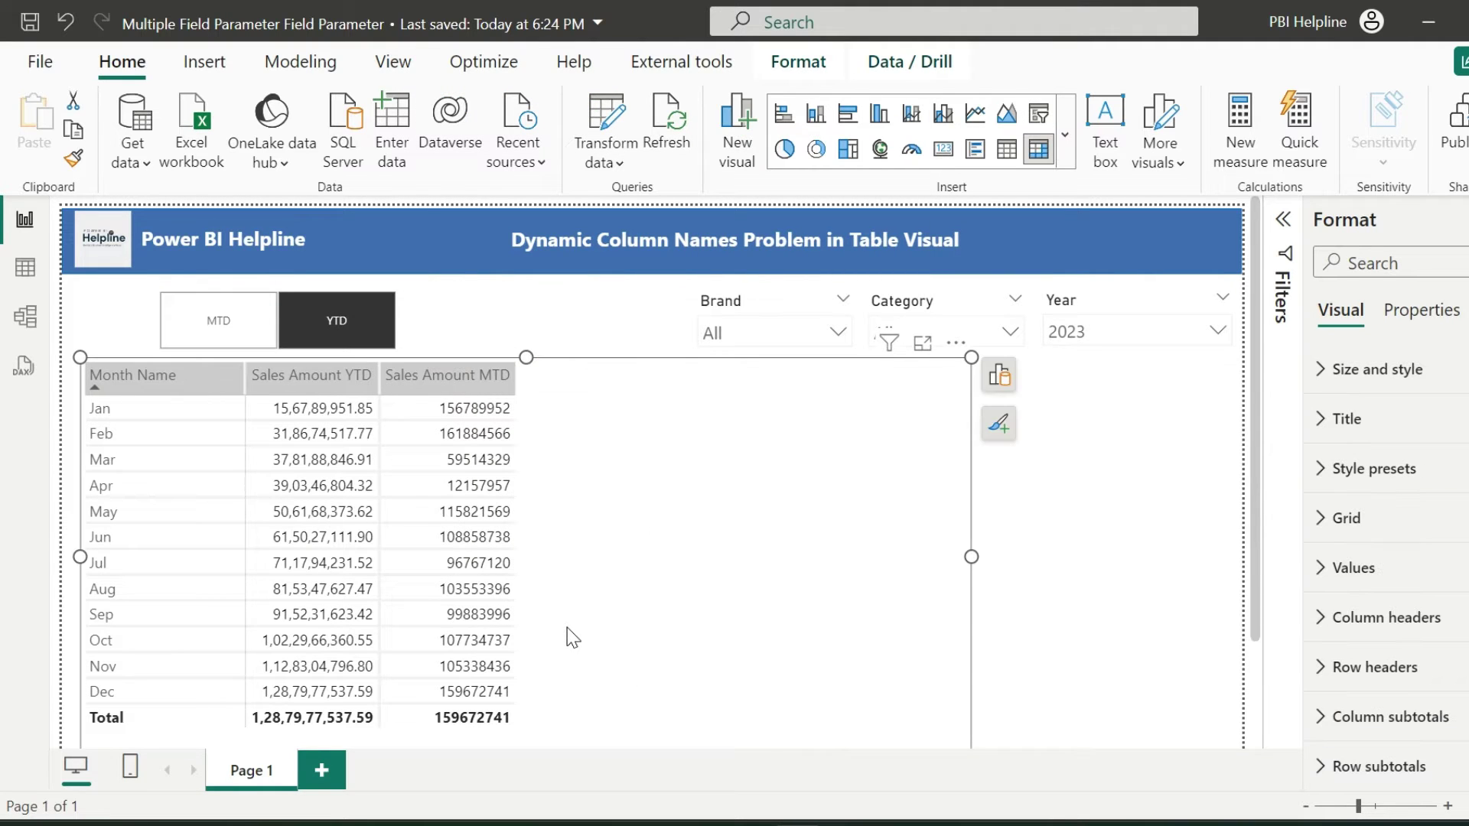
pyautogui.click(998, 374)
pyautogui.click(1168, 673)
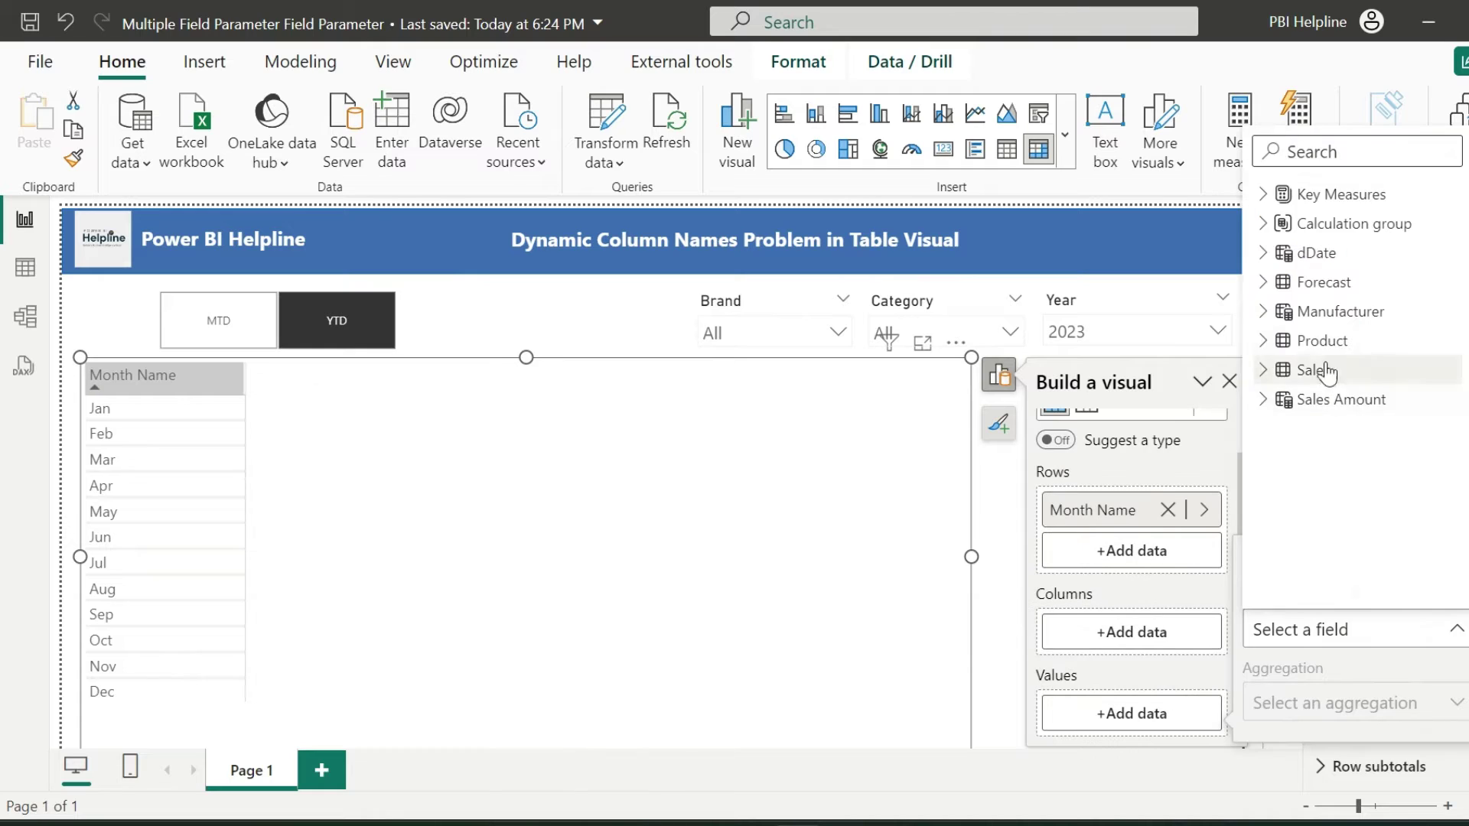
pyautogui.click(1263, 198)
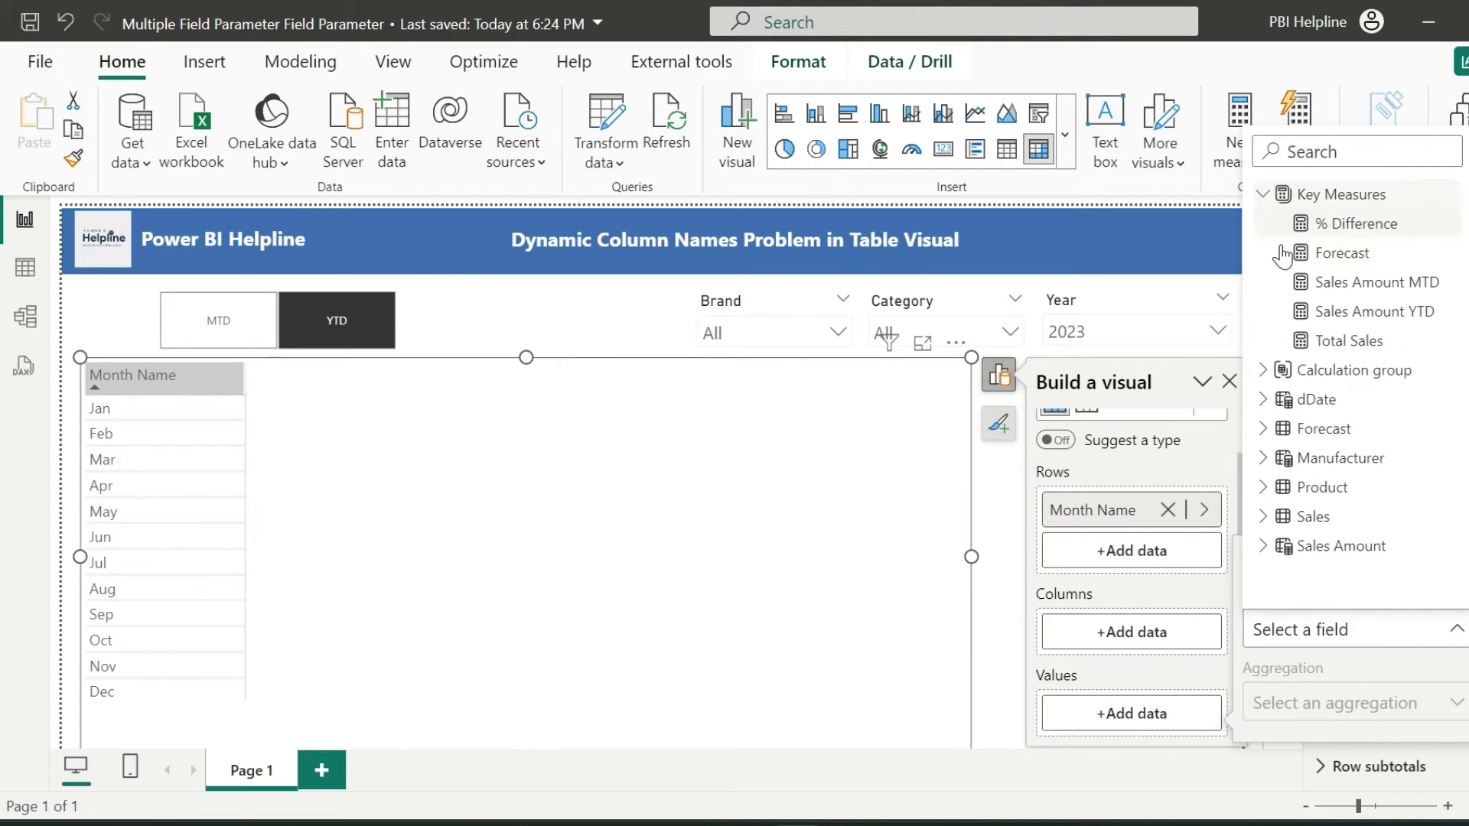
pyautogui.click(1339, 337)
pyautogui.click(1344, 251)
pyautogui.click(1369, 224)
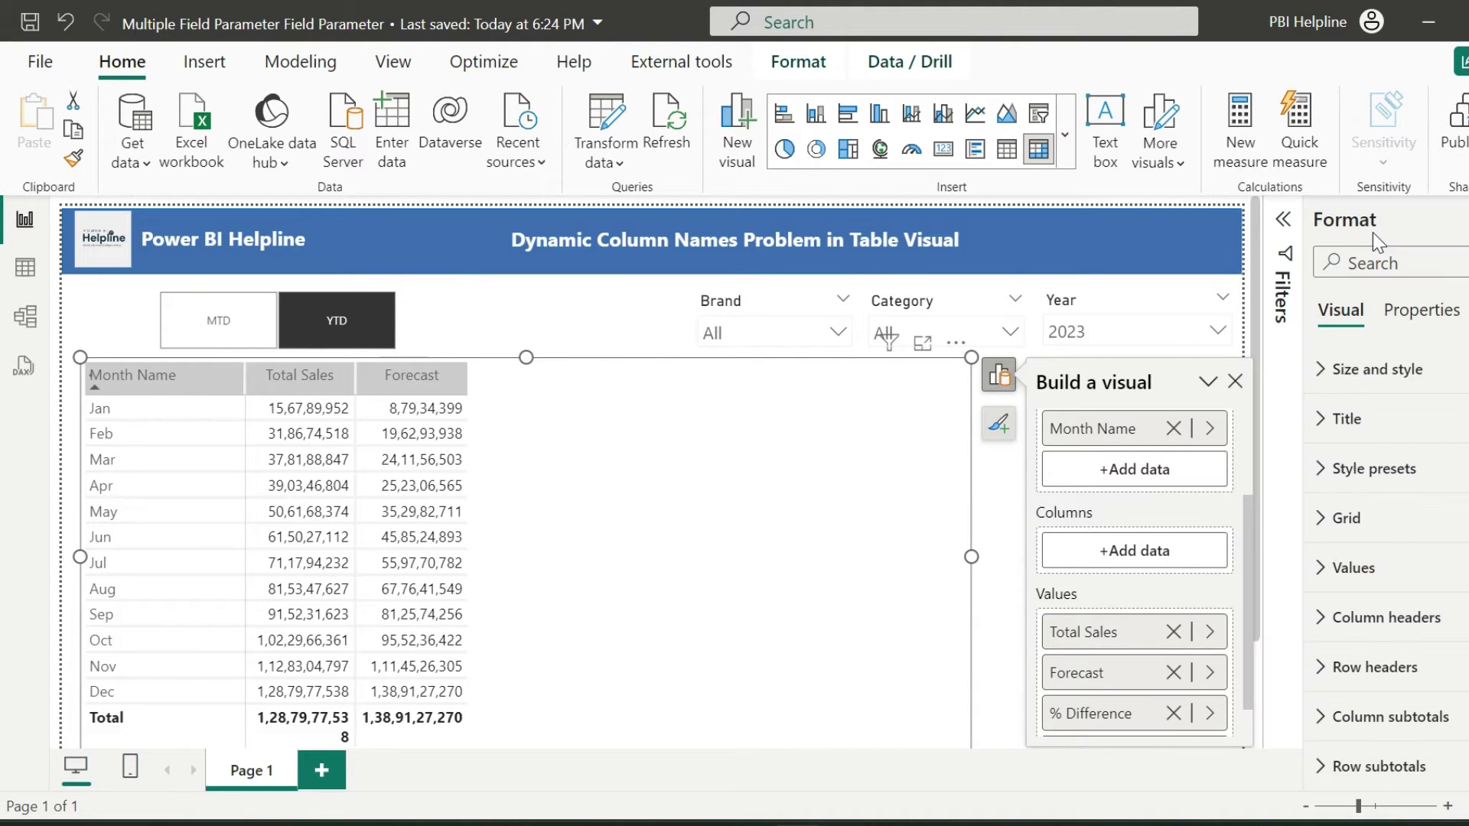
pyautogui.click(657, 319)
# - Toggle the slicer between MTD and YTD to test the table's switching
pyautogui.click(235, 334)
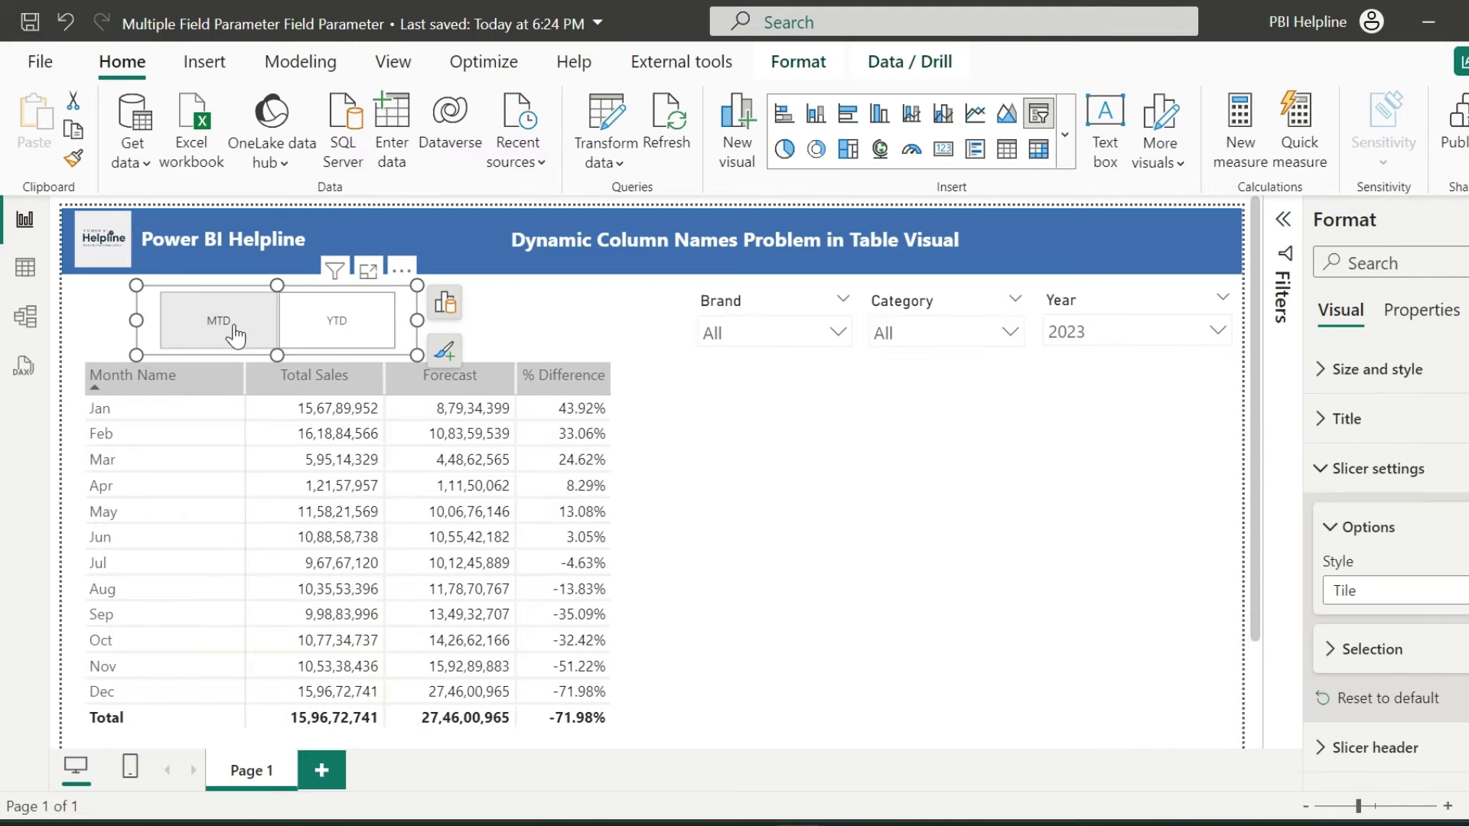
pyautogui.click(337, 331)
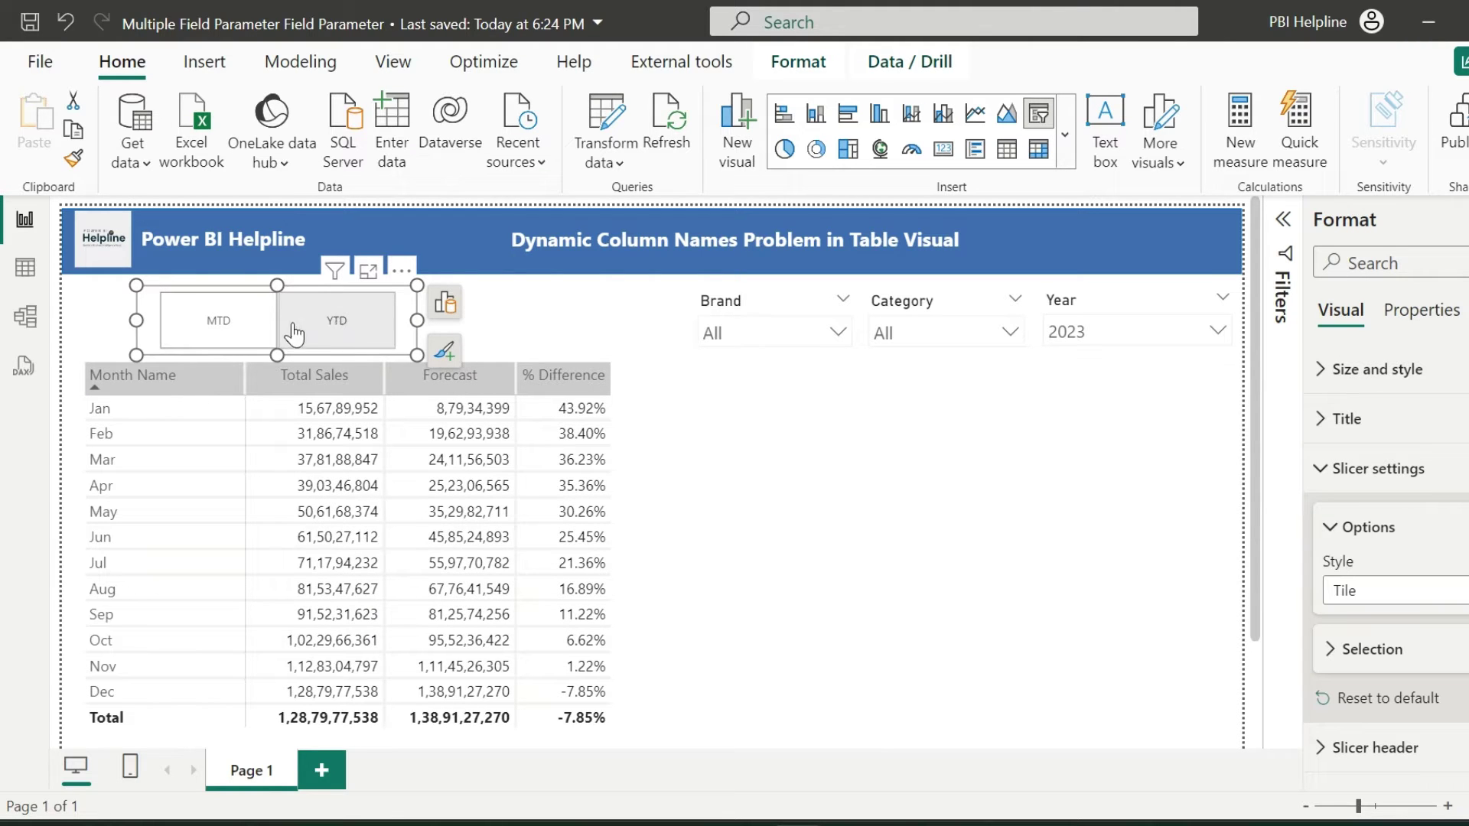
pyautogui.click(337, 330)
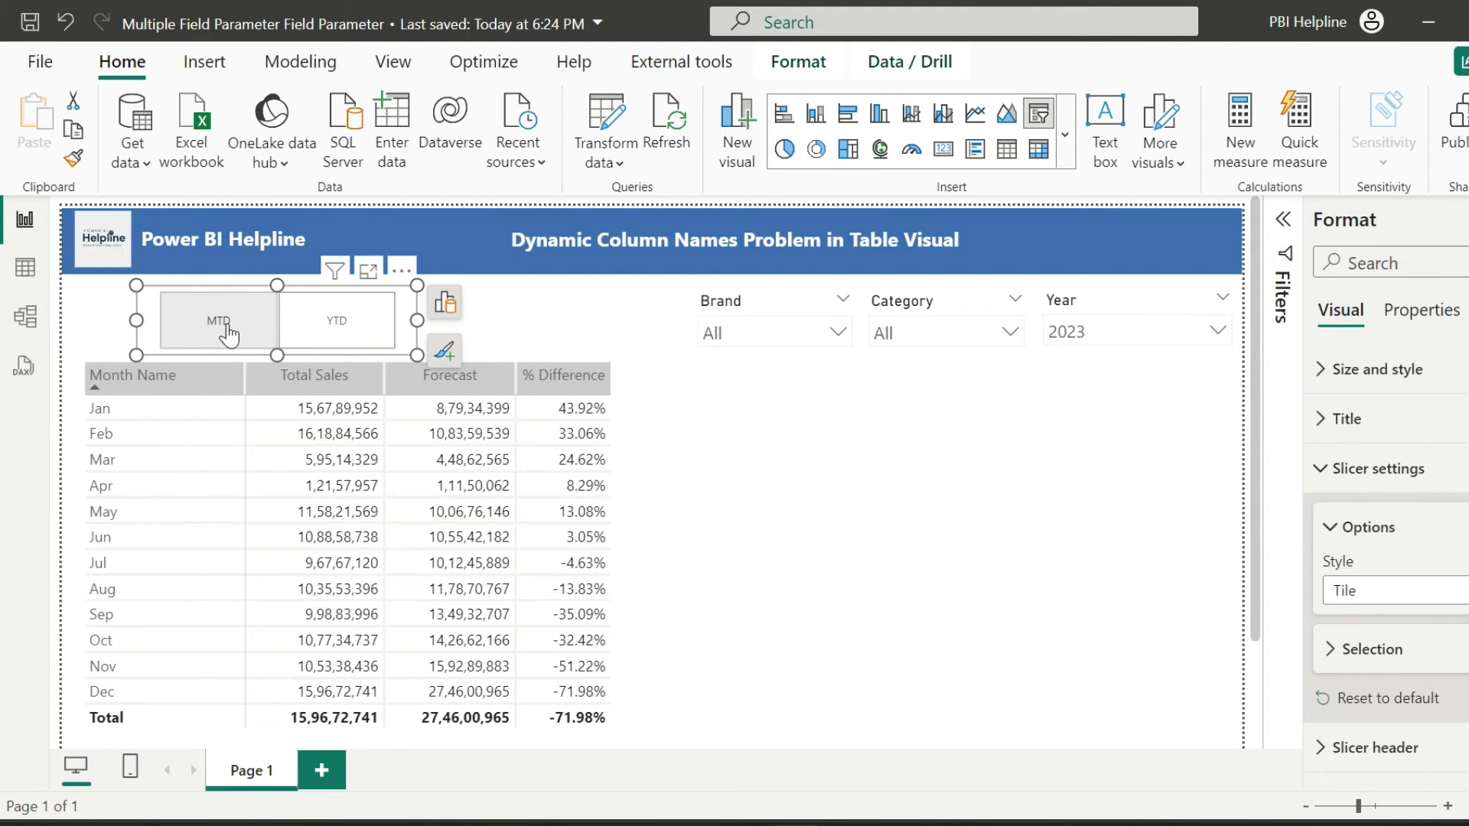
pyautogui.click(337, 334)
pyautogui.click(571, 314)
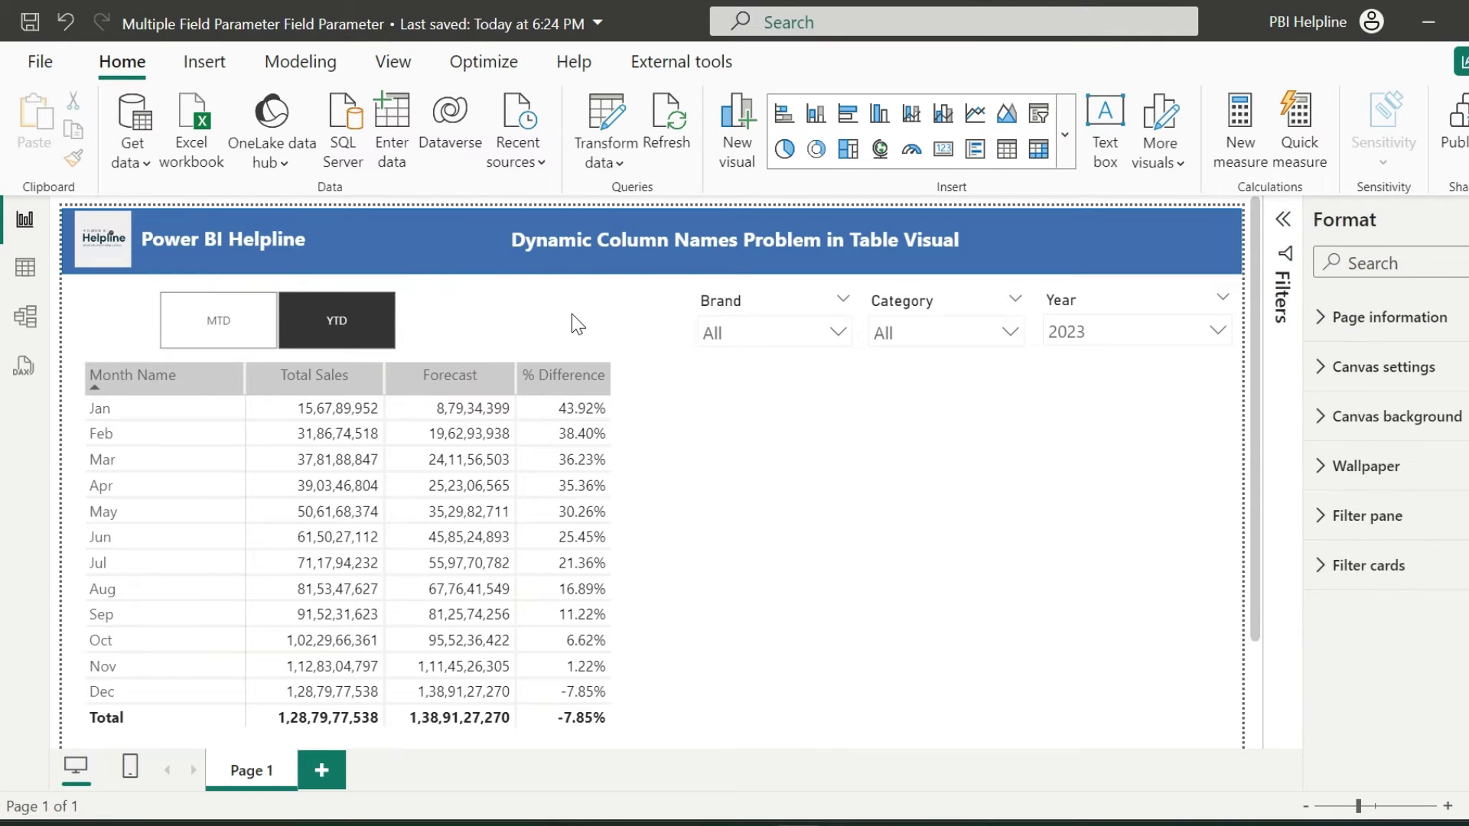
# - Pick MTD in the slicer, then delete the MTD/YTD slicer from the page
pyautogui.click(218, 321)
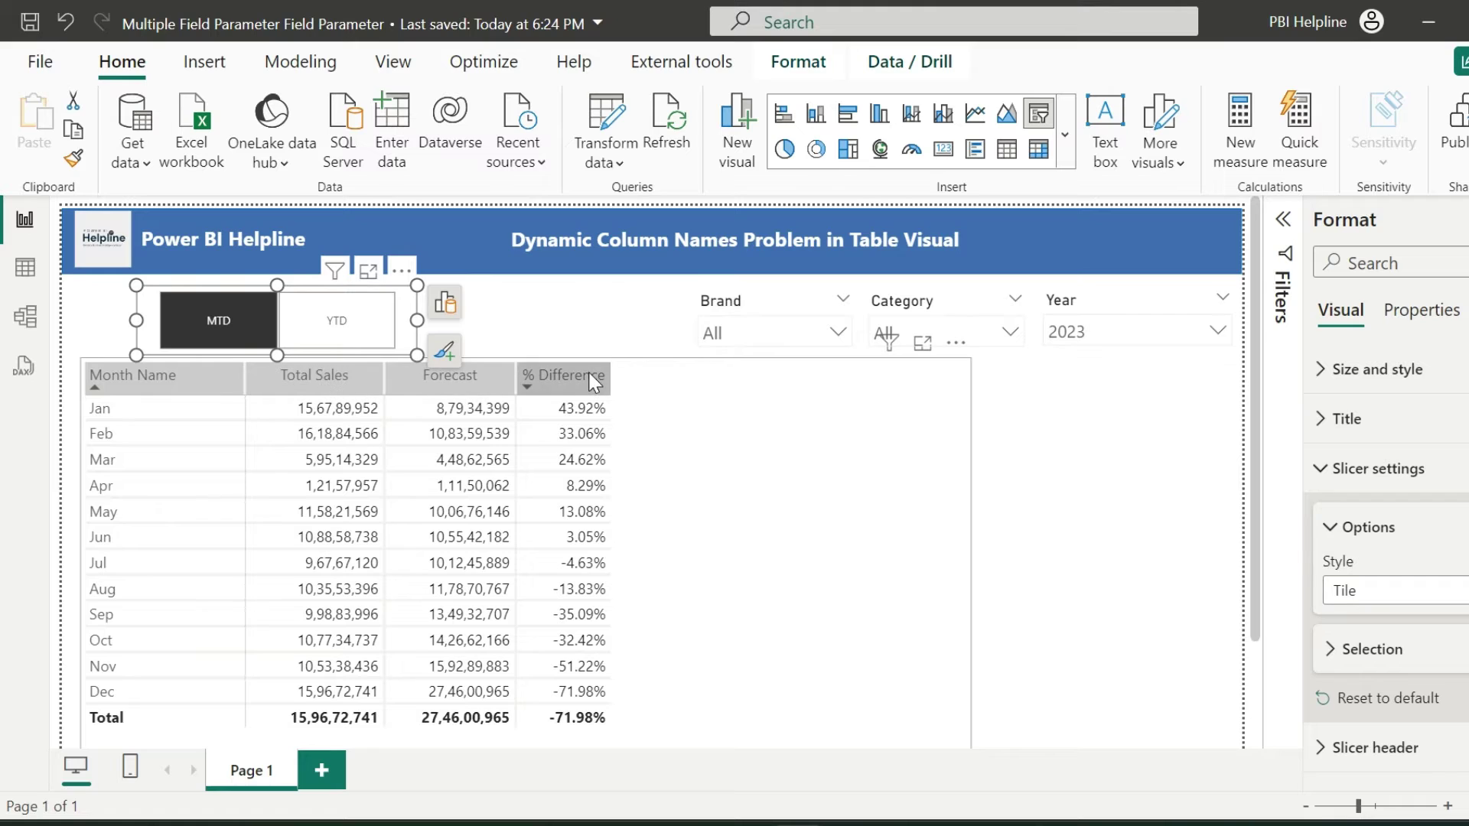
pyautogui.click(401, 269)
pyautogui.press('Return')
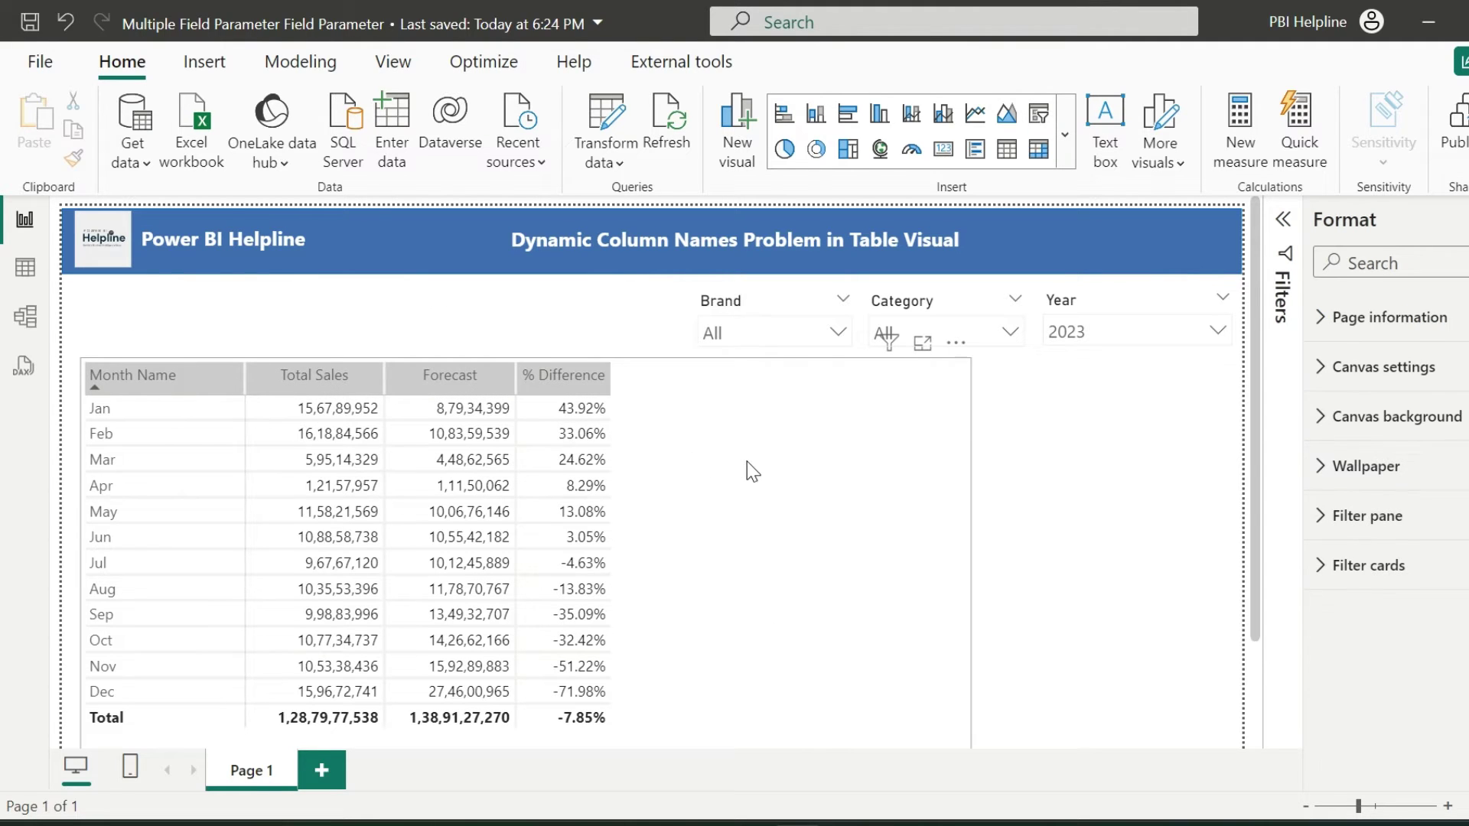
# - Add the Calculation group column to the month table's Columns, creating MTD and YTD groups
pyautogui.click(747, 460)
pyautogui.click(1000, 377)
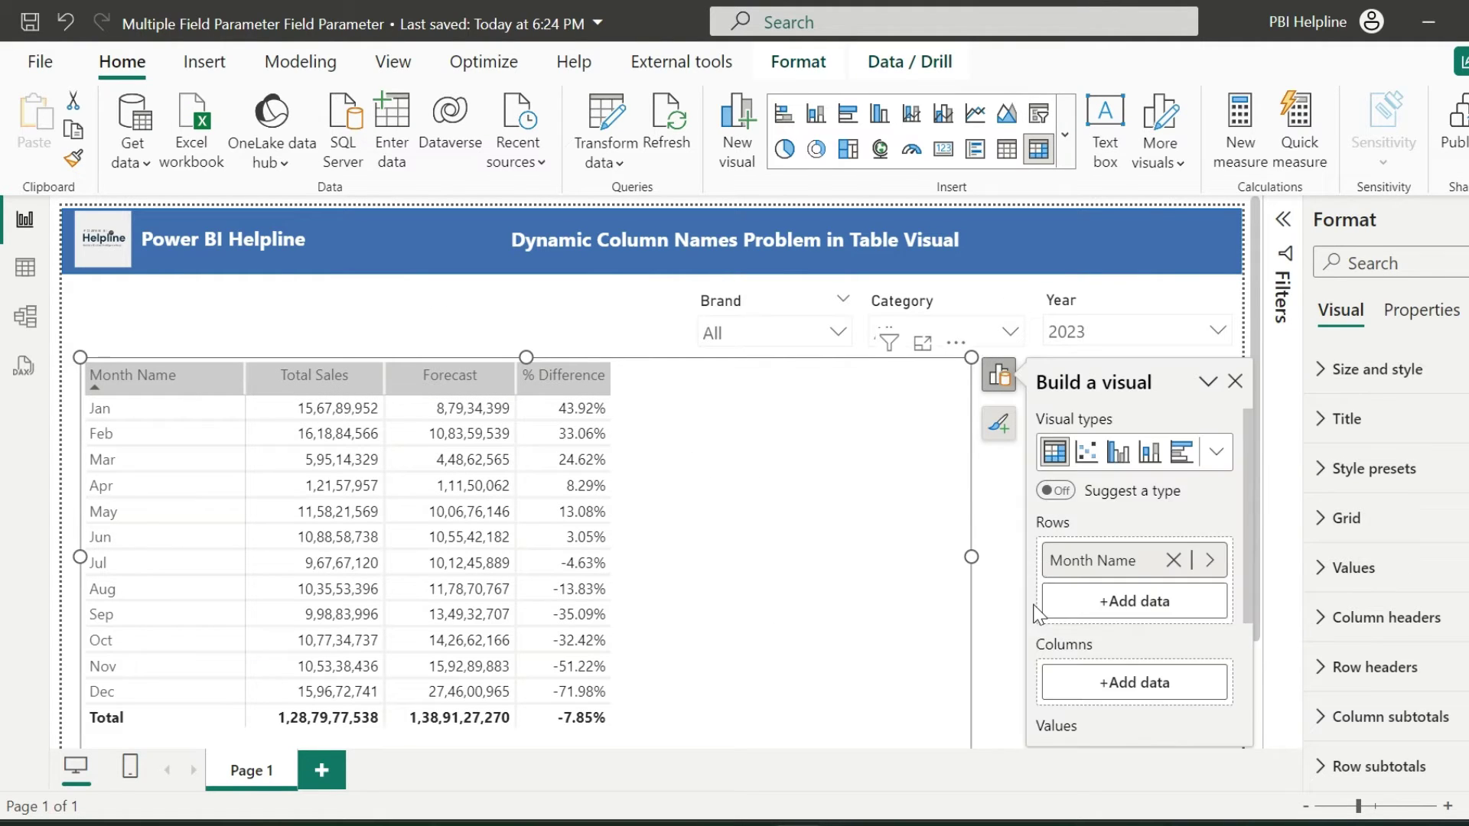
pyautogui.scroll(-3, 1042, 610)
pyautogui.click(1094, 551)
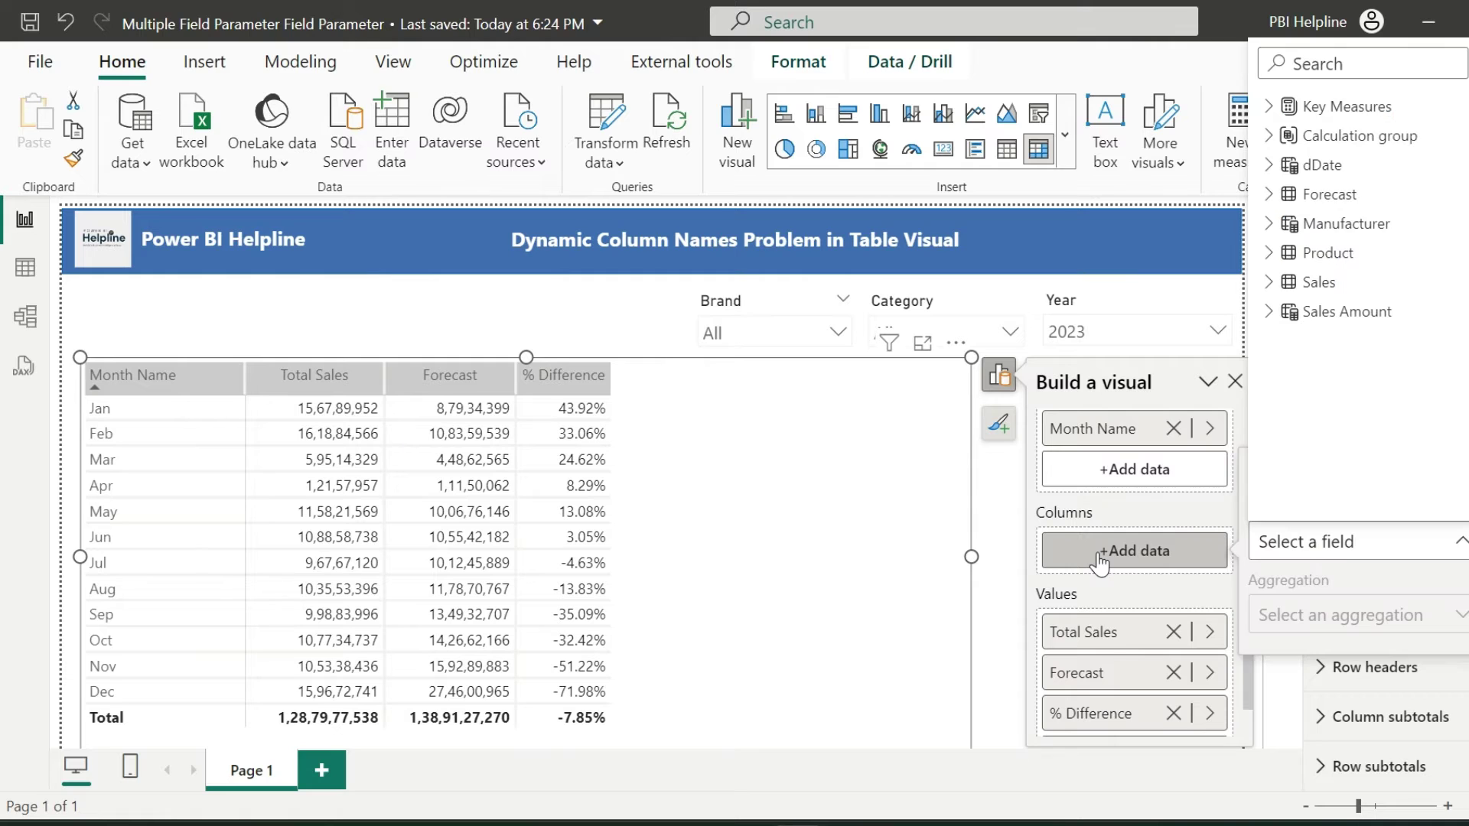
pyautogui.click(1272, 135)
pyautogui.click(1344, 163)
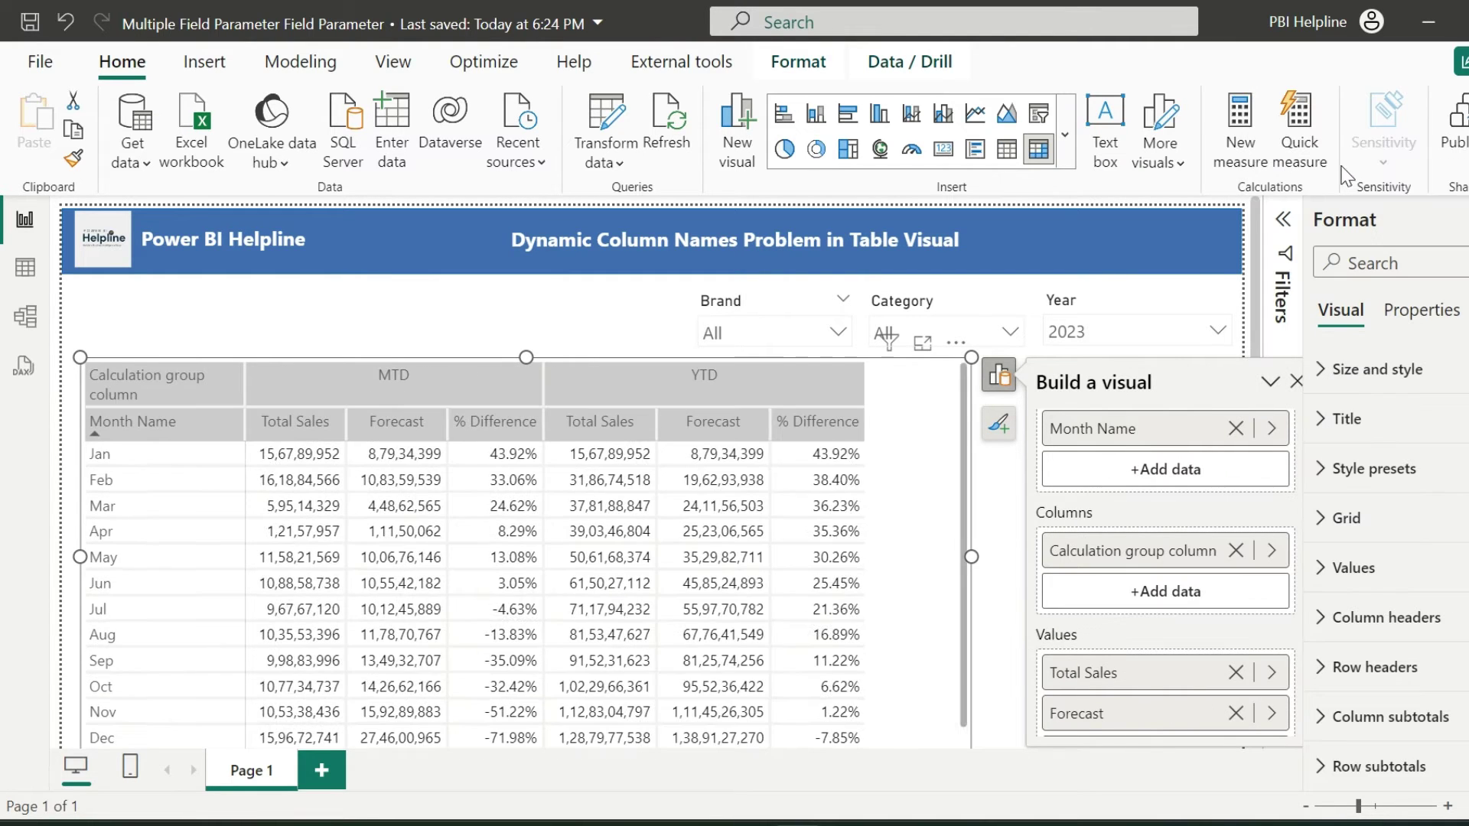
pyautogui.click(482, 320)
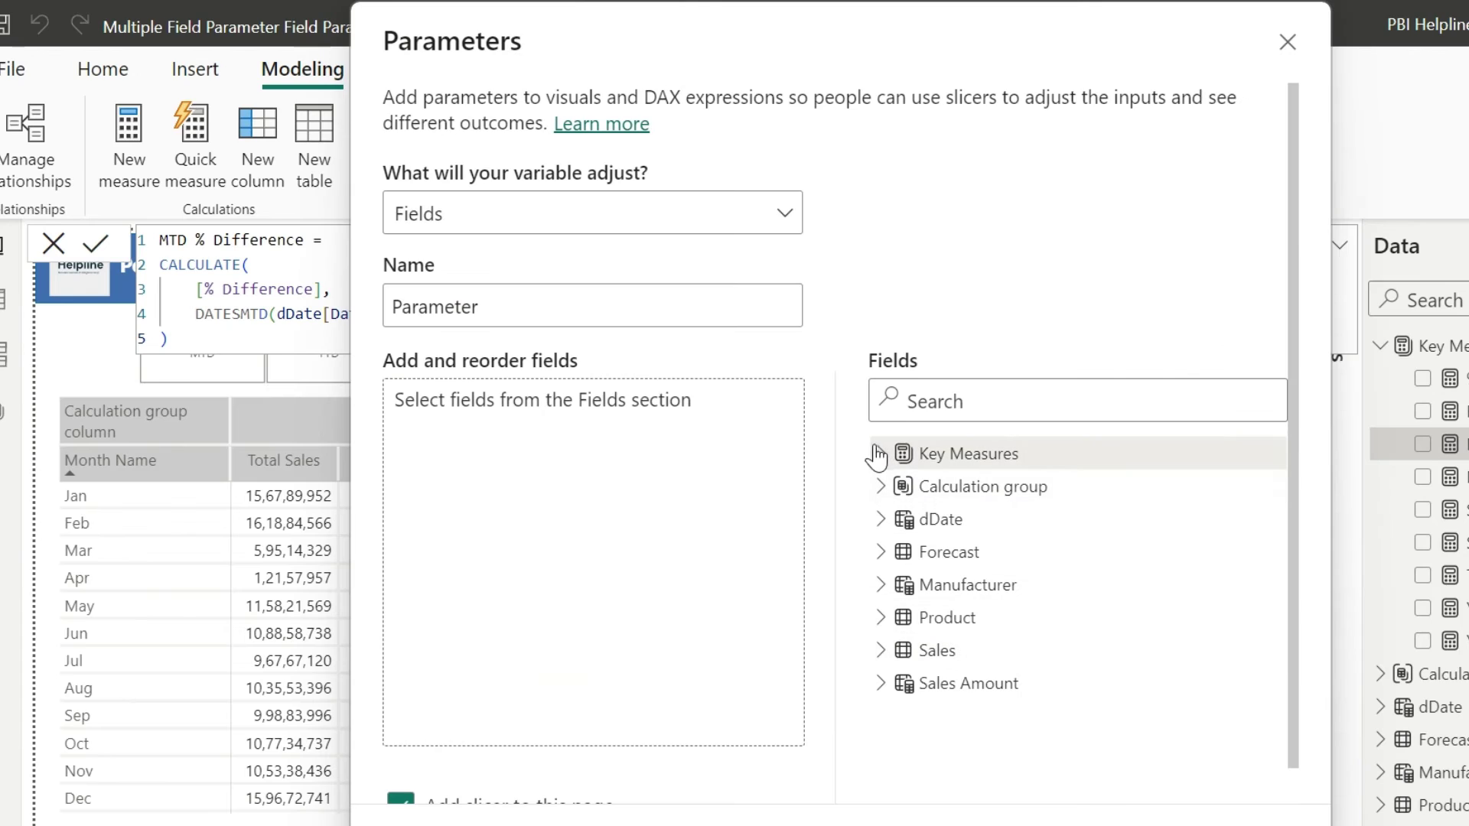
# - Build a field parameter named Forecast Amount from YTD Forecast and MTD Forecast, with no slicer
pyautogui.click(878, 454)
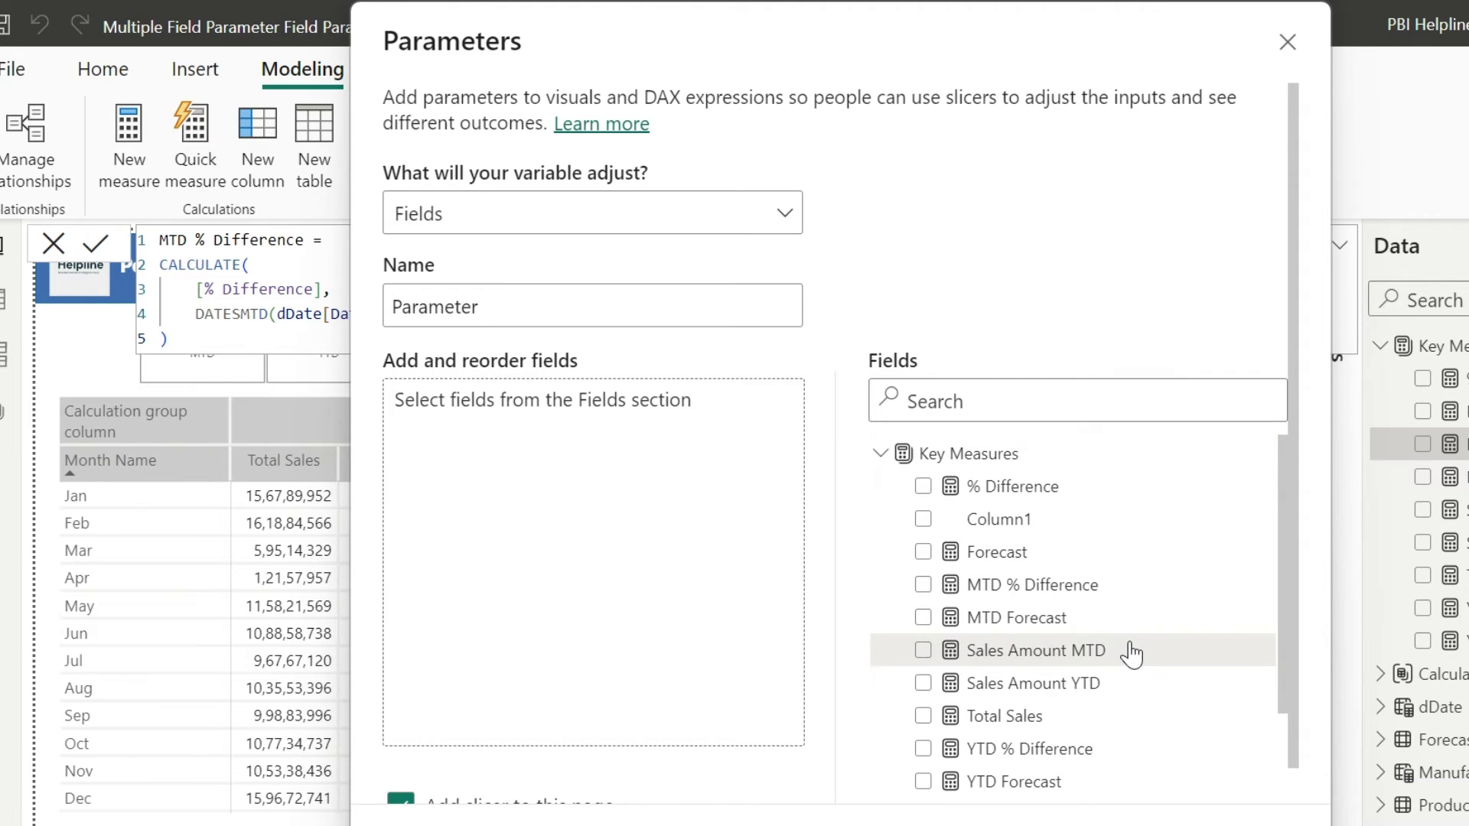
pyautogui.scroll(-2, 1131, 653)
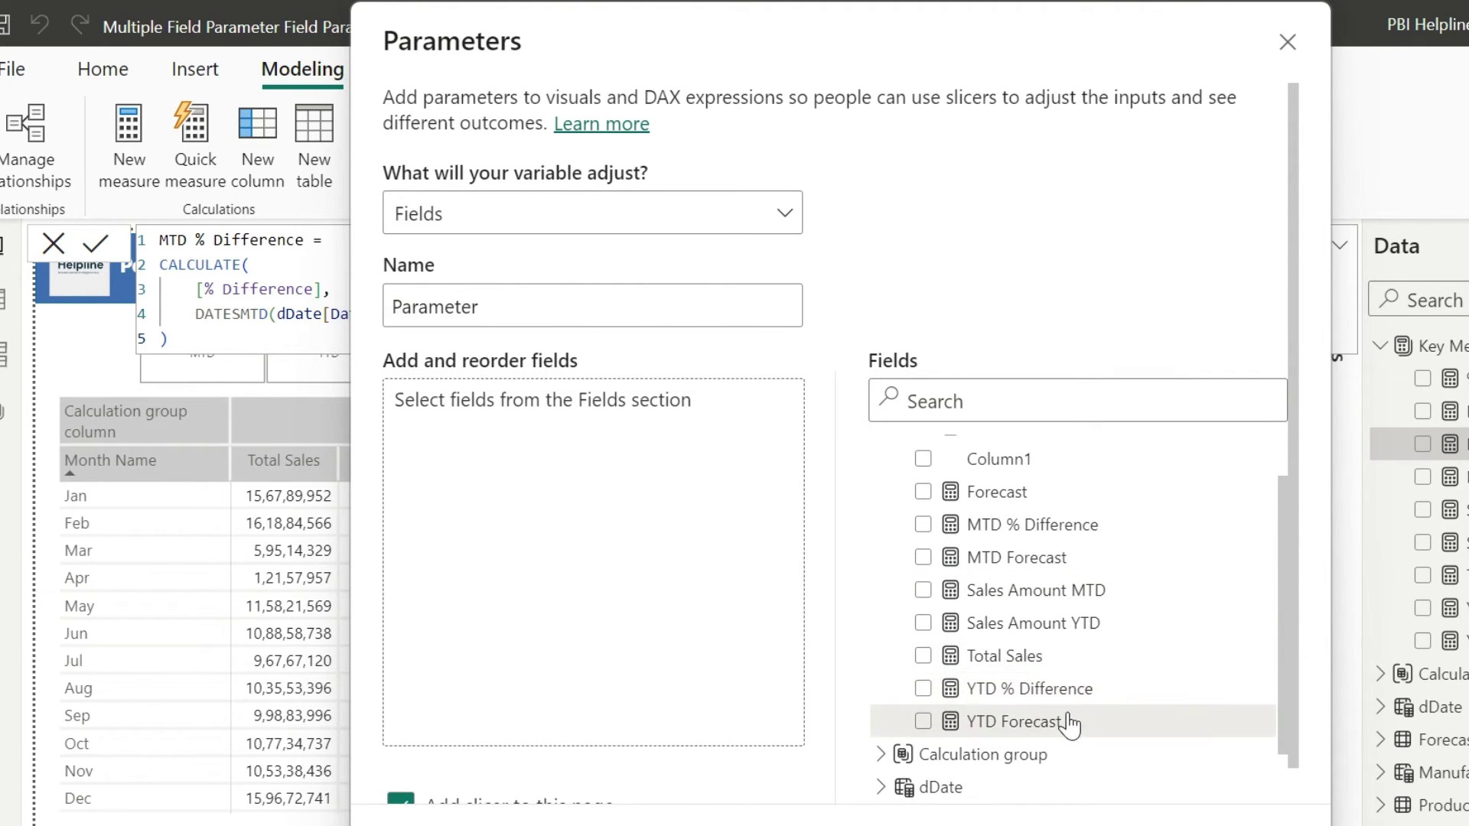
pyautogui.moveTo(1069, 722); pyautogui.dragTo(648, 566)
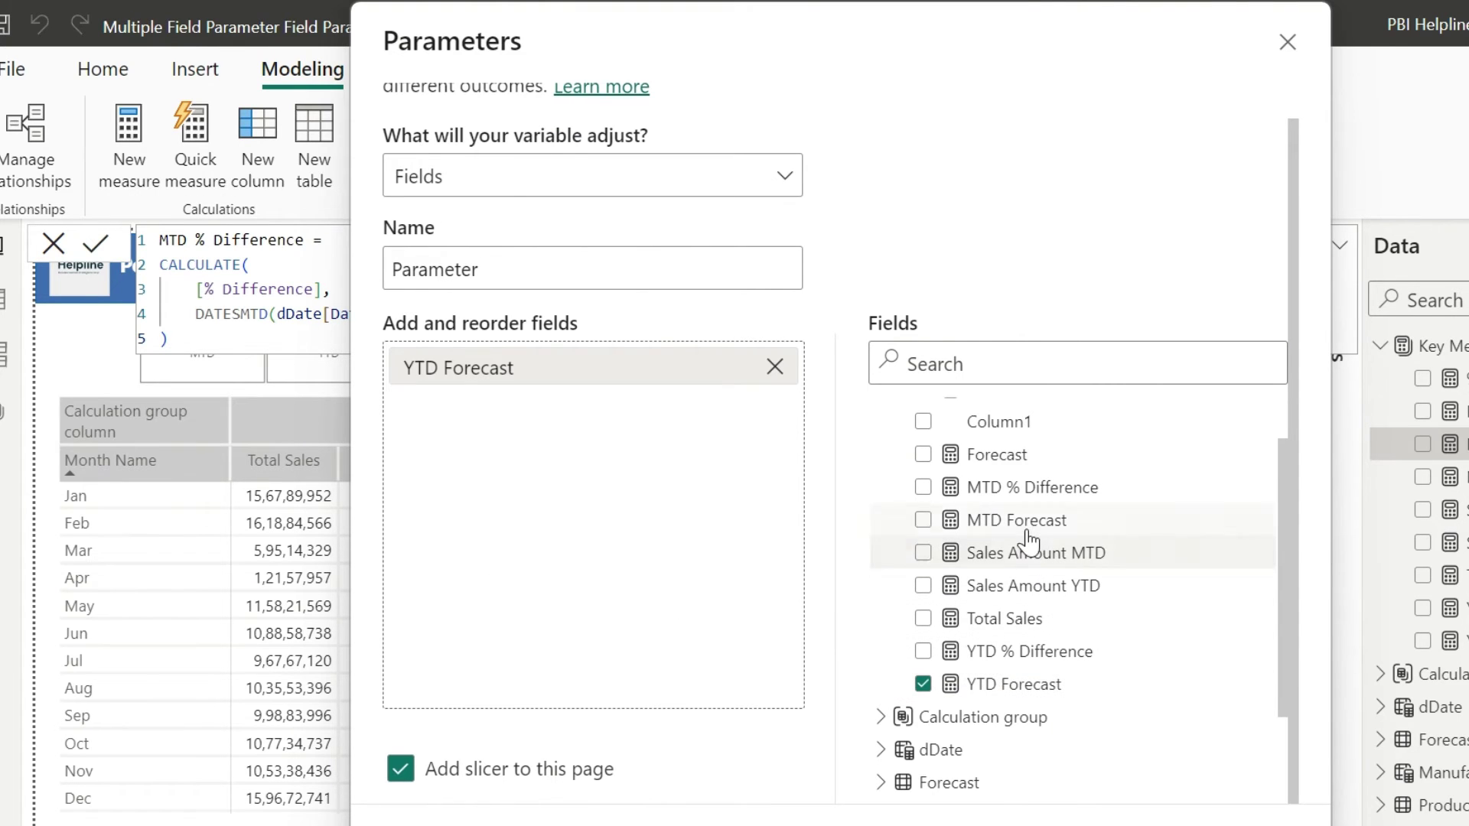
pyautogui.moveTo(940, 518); pyautogui.dragTo(616, 485)
pyautogui.moveTo(494, 276); pyautogui.dragTo(359, 280)
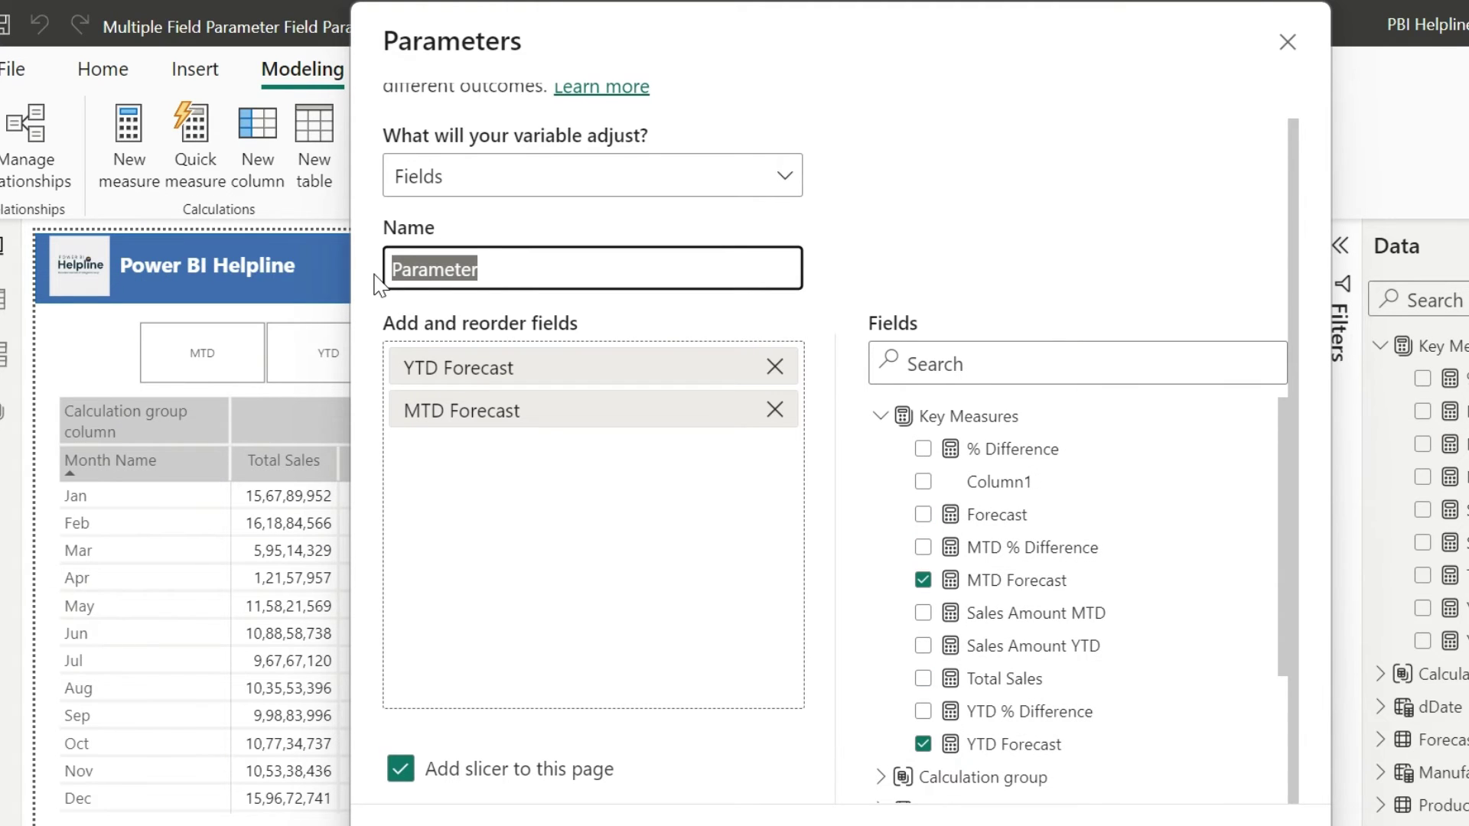
pyautogui.write('Forecast Amount')
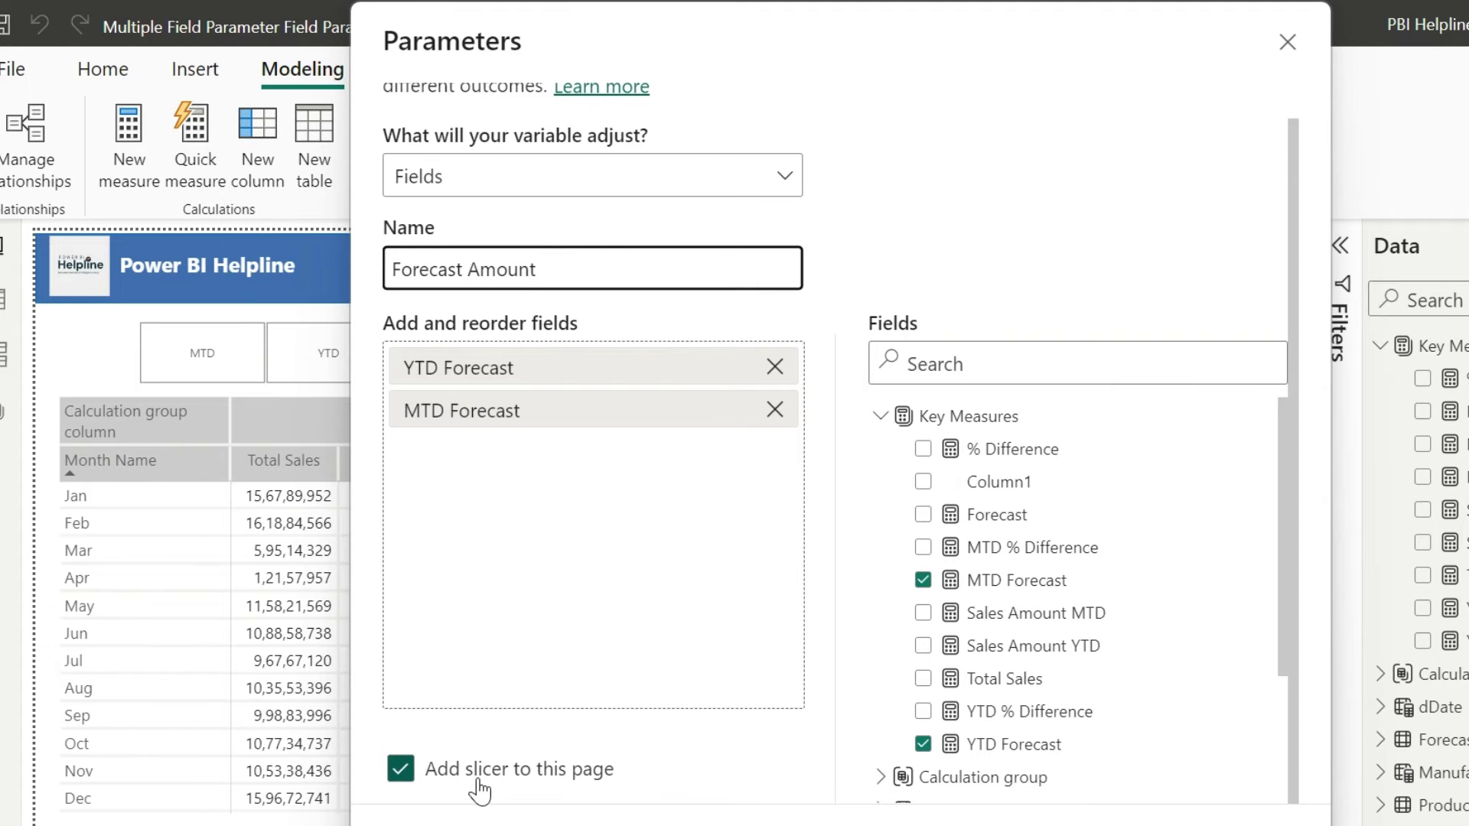
pyautogui.click(419, 774)
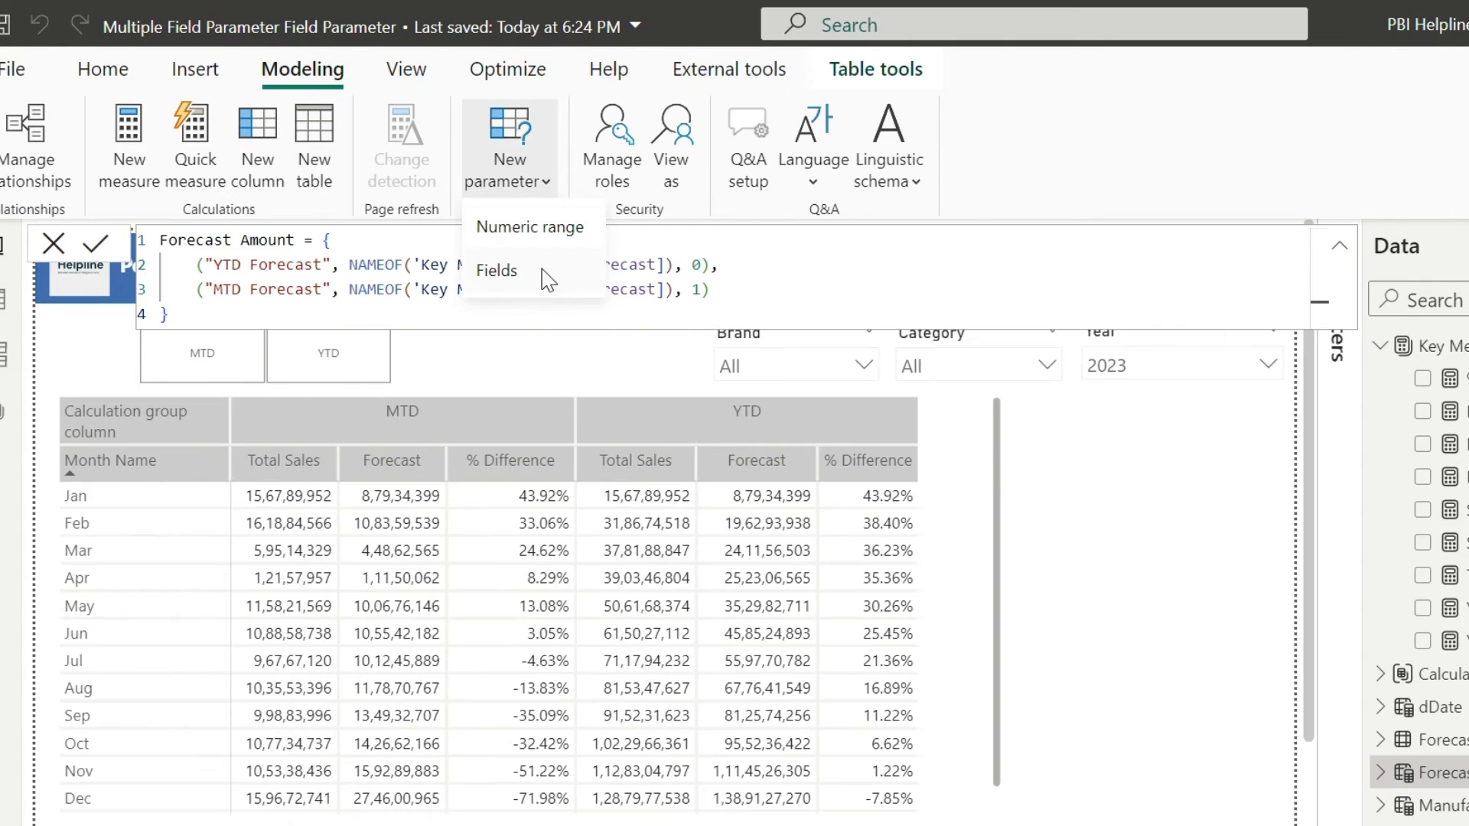
# - Create a second field parameter named % Difference from YTD and MTD % Difference, with no slicer
pyautogui.click(544, 273)
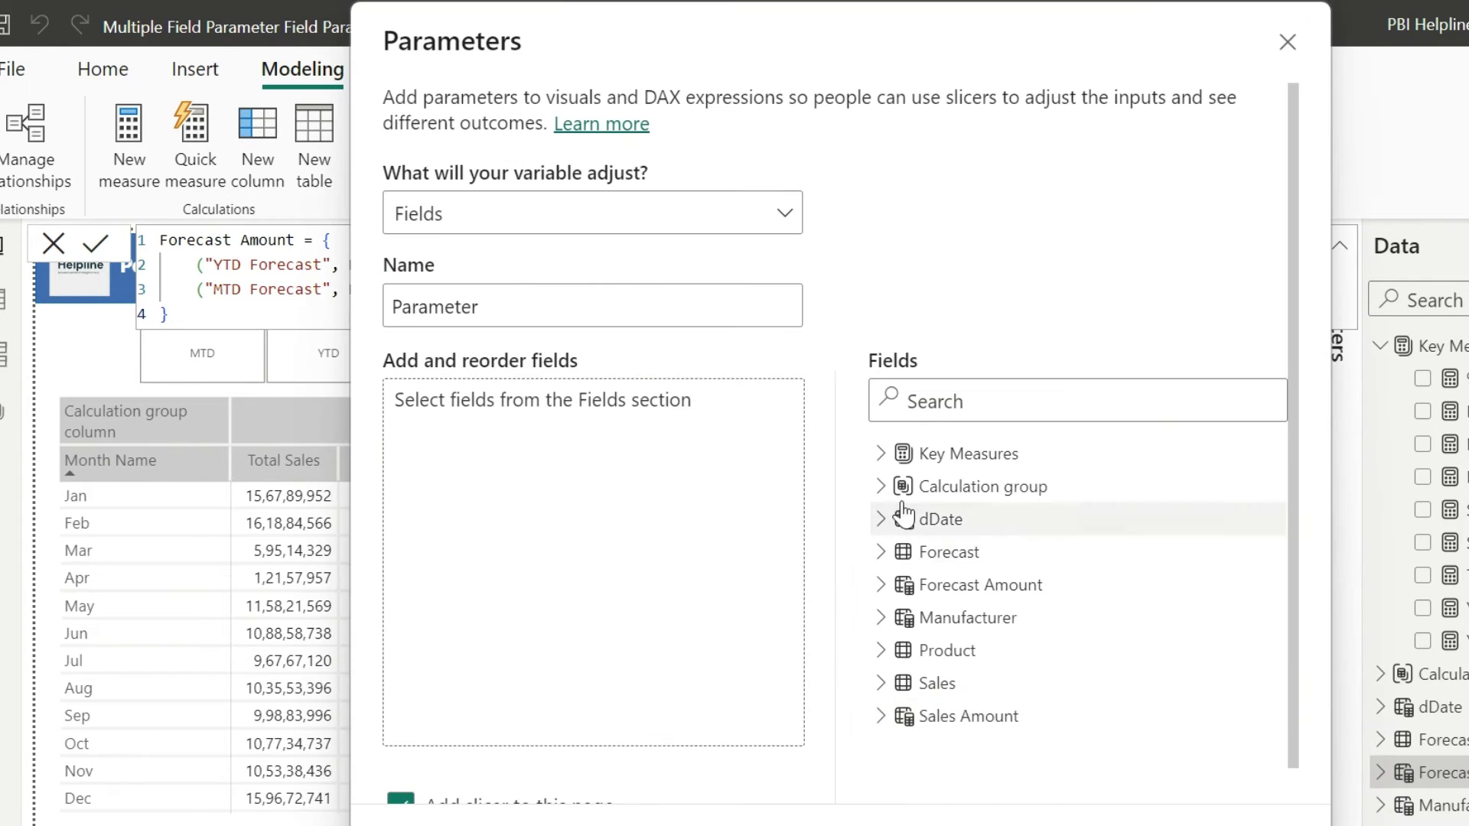
pyautogui.click(884, 456)
pyautogui.scroll(-2, 984, 688)
pyautogui.click(983, 714)
pyautogui.click(923, 519)
pyautogui.doubleClick(428, 269)
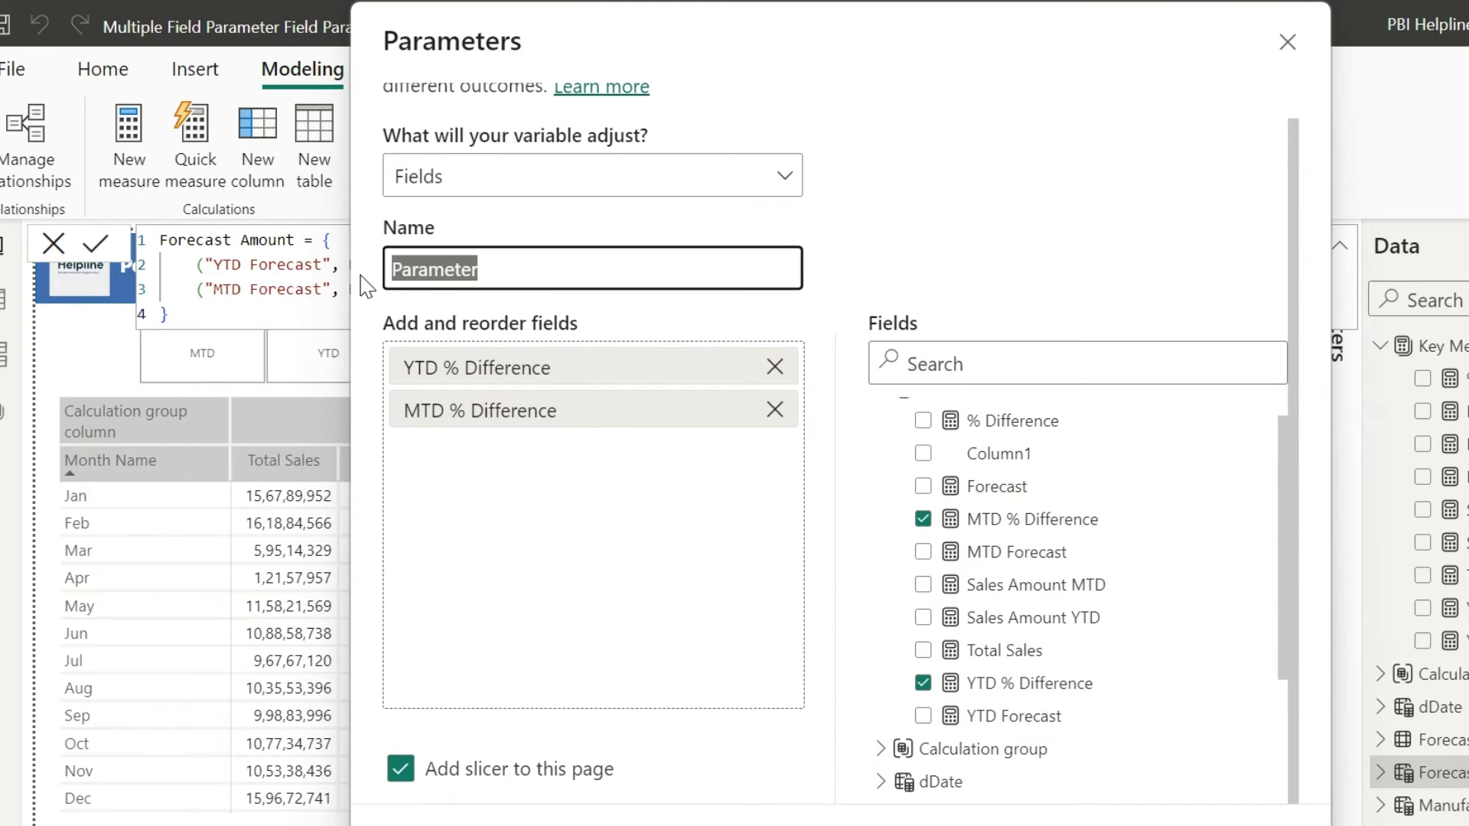
pyautogui.write('% Difference_')
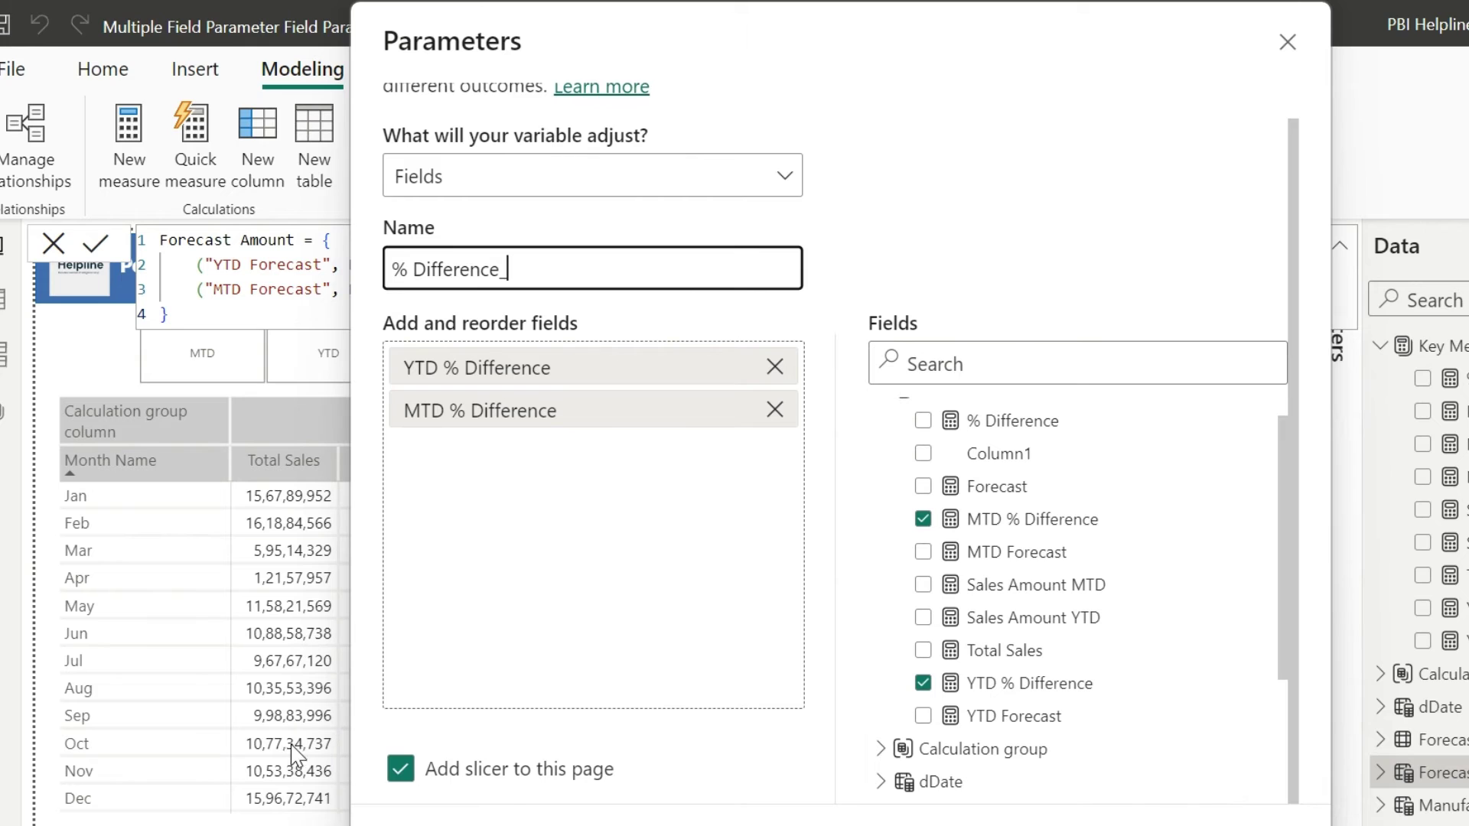
pyautogui.click(510, 769)
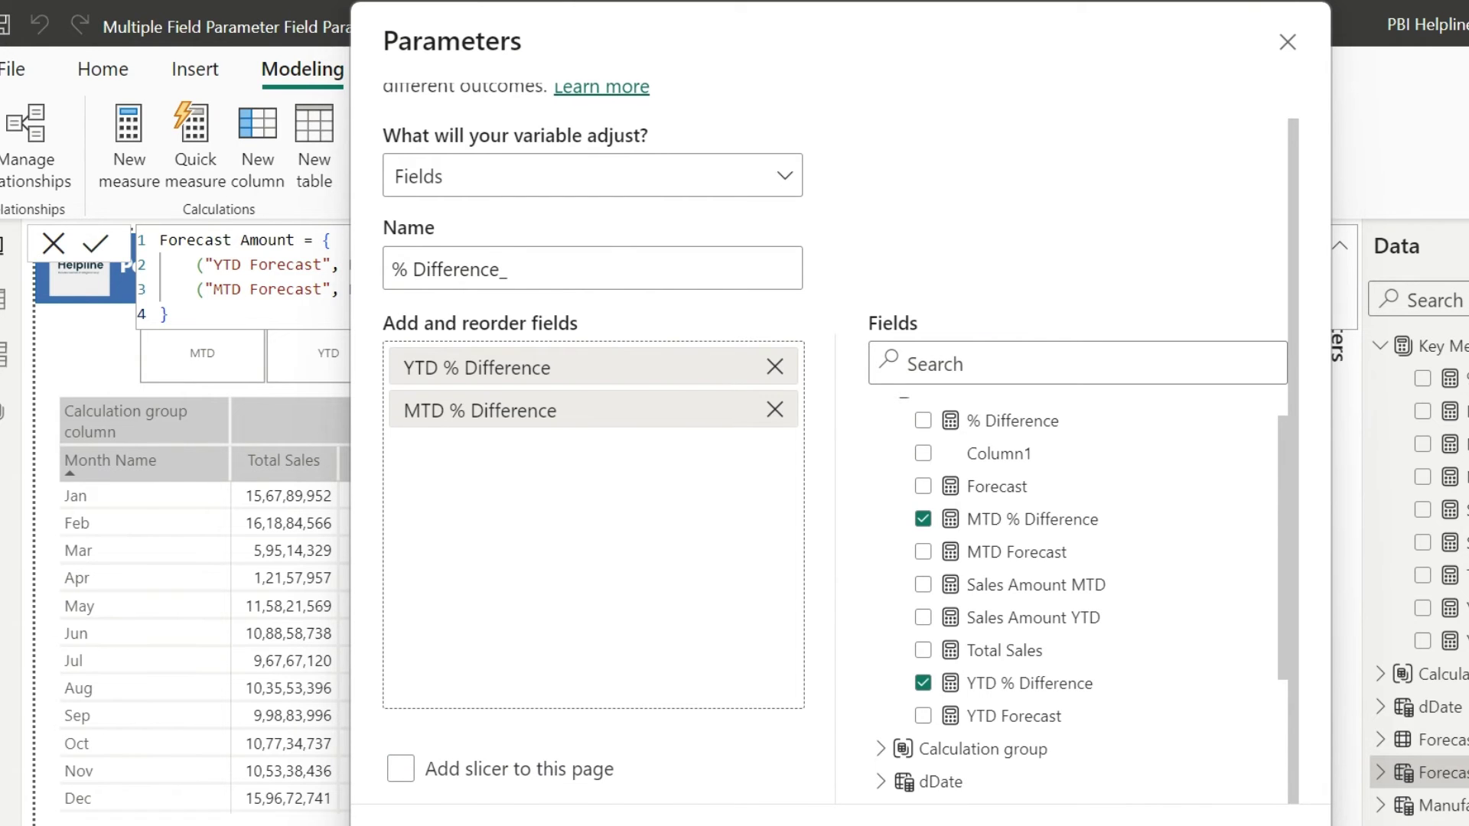
pyautogui.press('Return')
# - Start a new manually entered table named Metric Switch
pyautogui.click(643, 373)
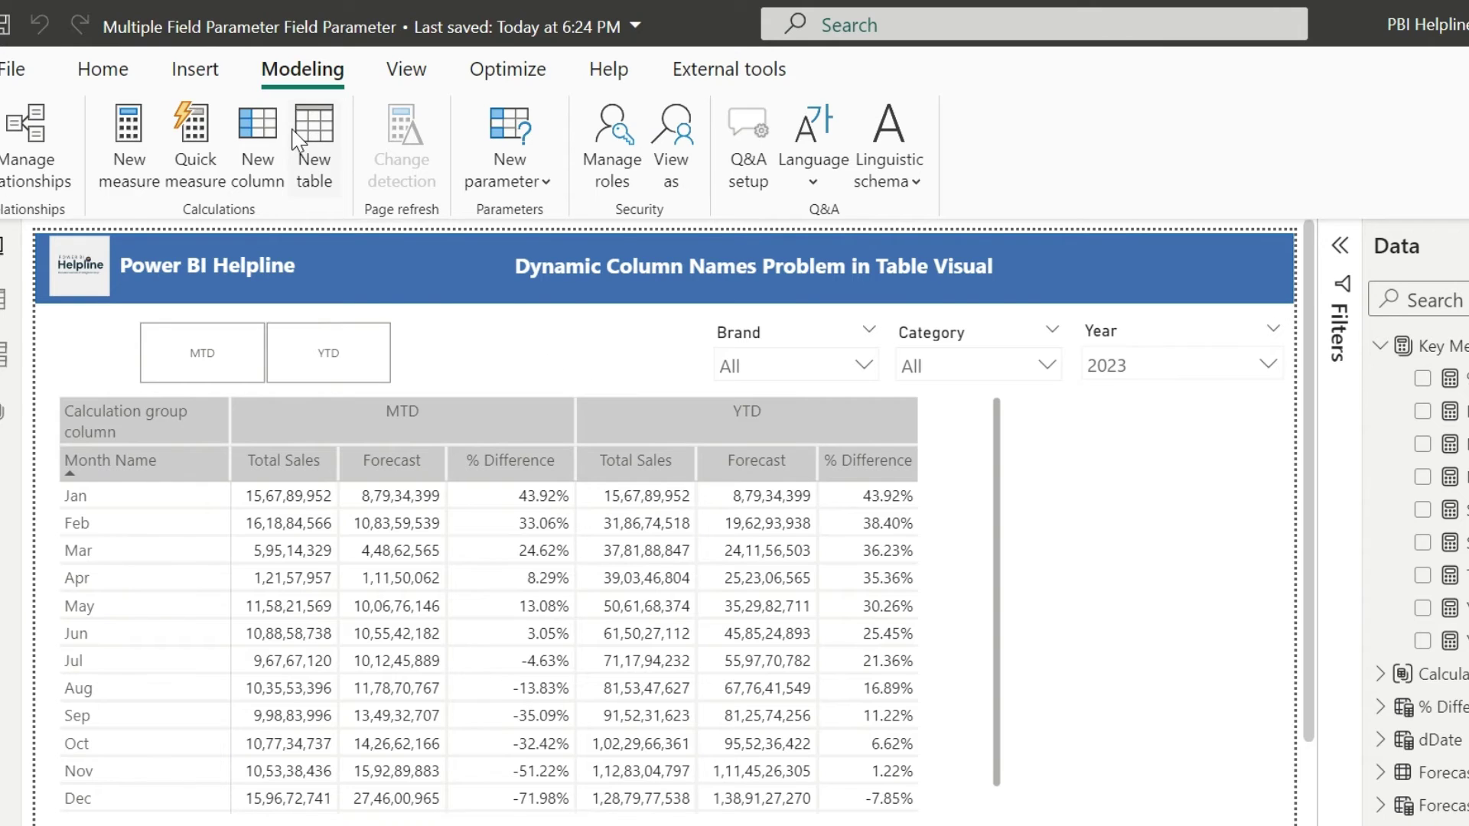
pyautogui.click(106, 76)
pyautogui.click(405, 134)
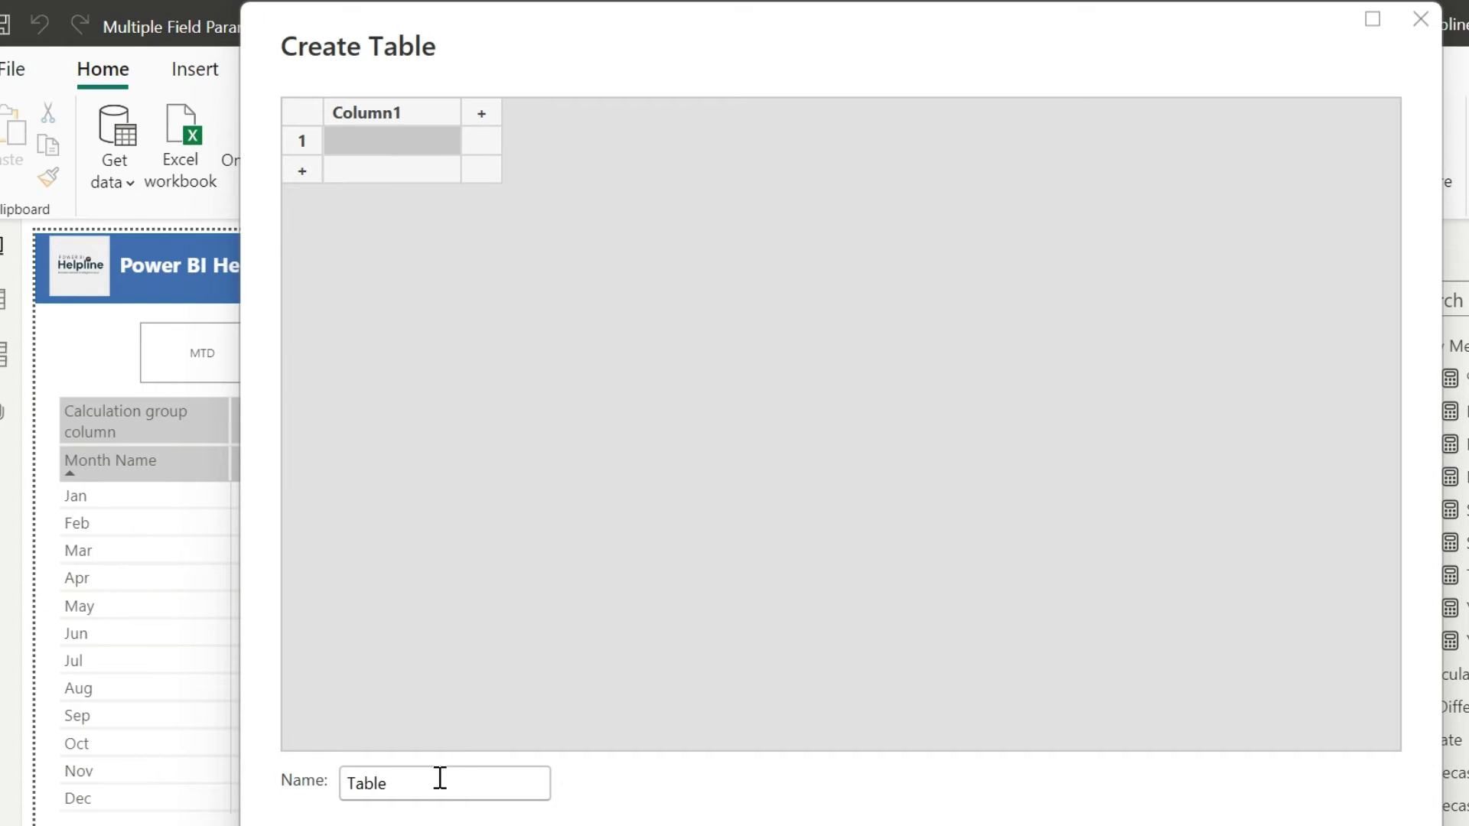
pyautogui.moveTo(436, 781); pyautogui.dragTo(303, 788)
pyautogui.write('Metric Switch')
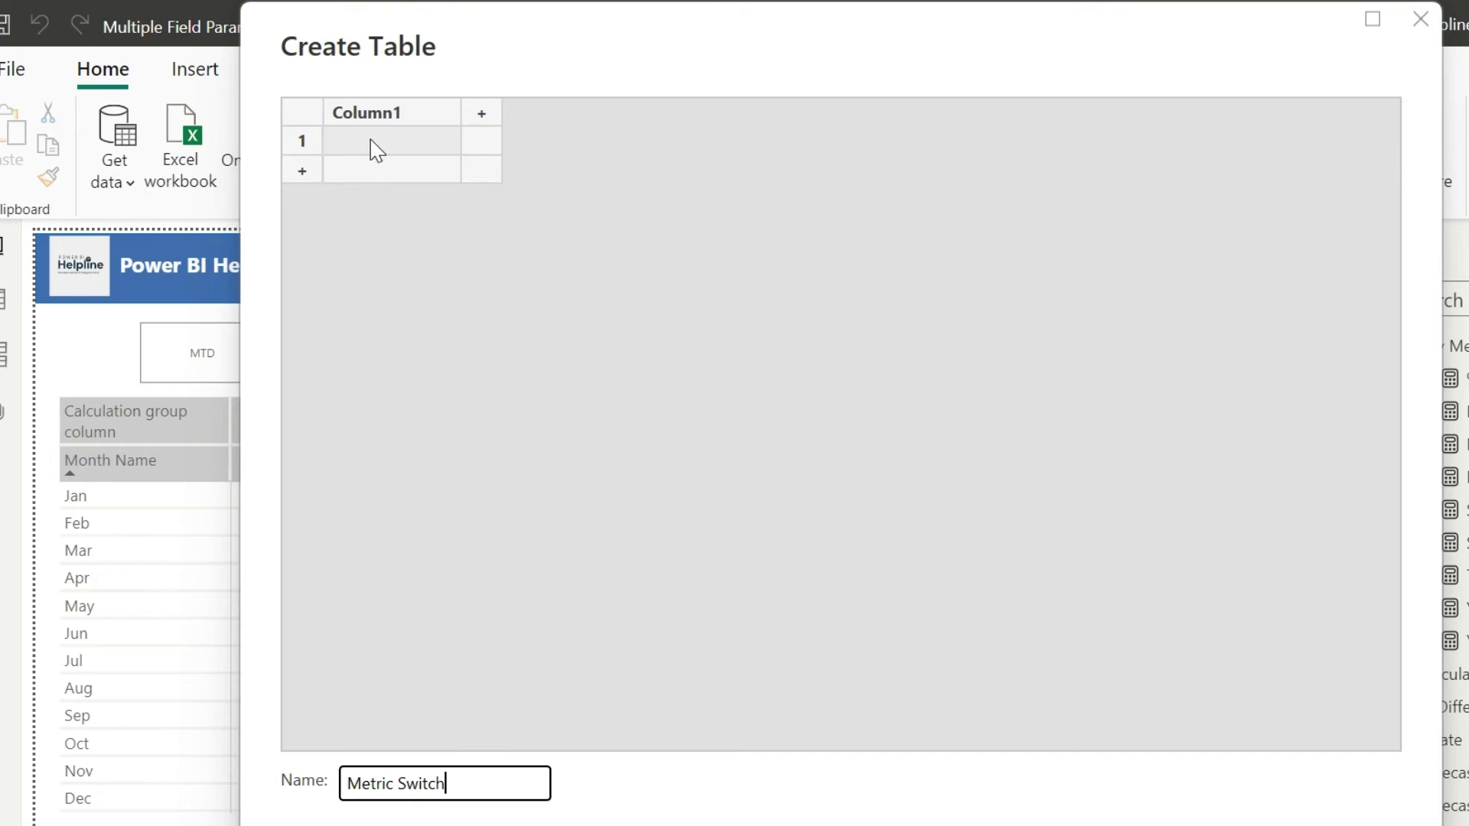
# - Add a Metric column with rows YTD and MTD
pyautogui.doubleClick(384, 115)
pyautogui.write('Metric')
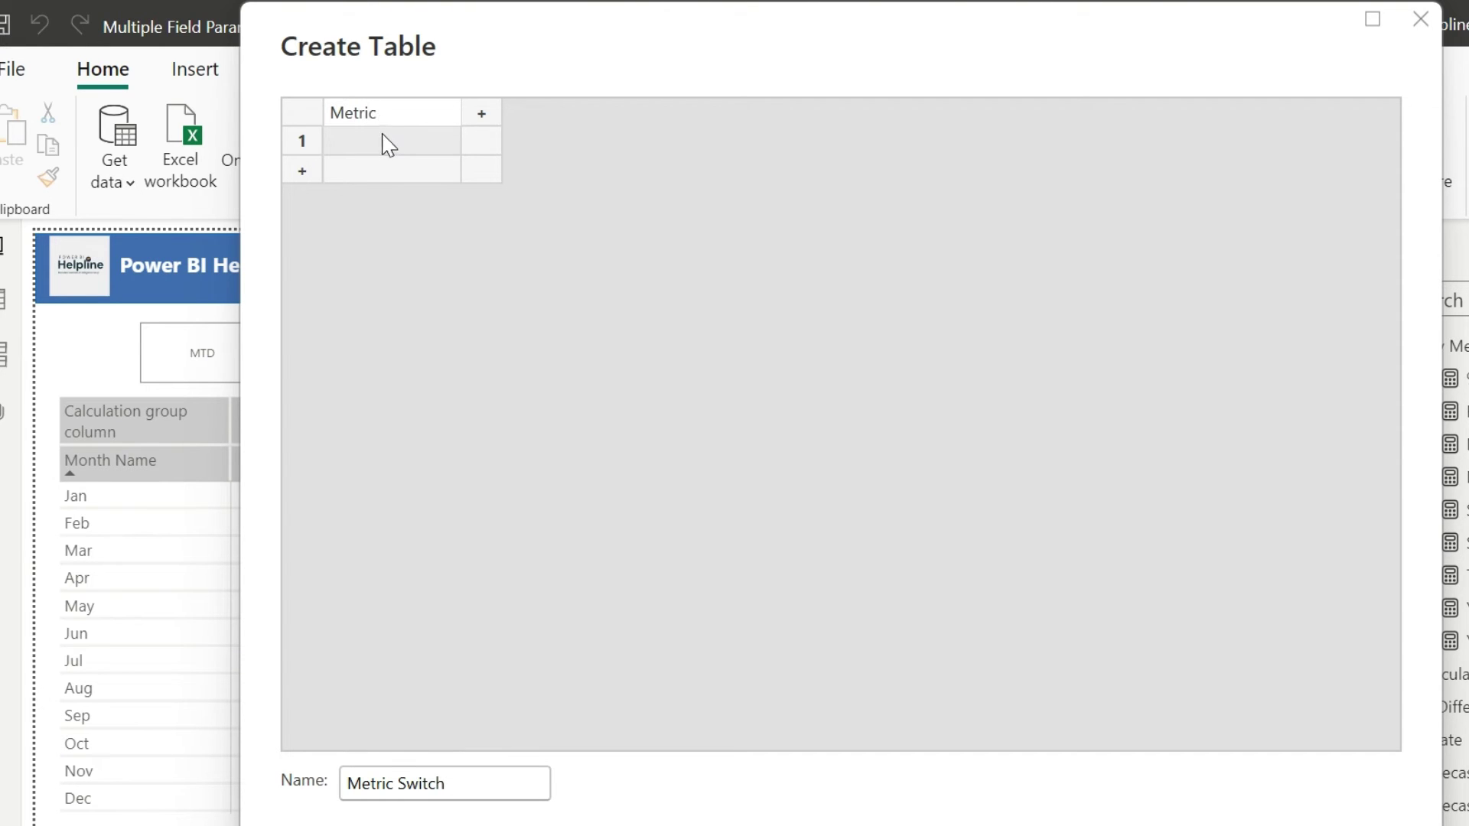
pyautogui.click(392, 148)
pyautogui.write('YTD')
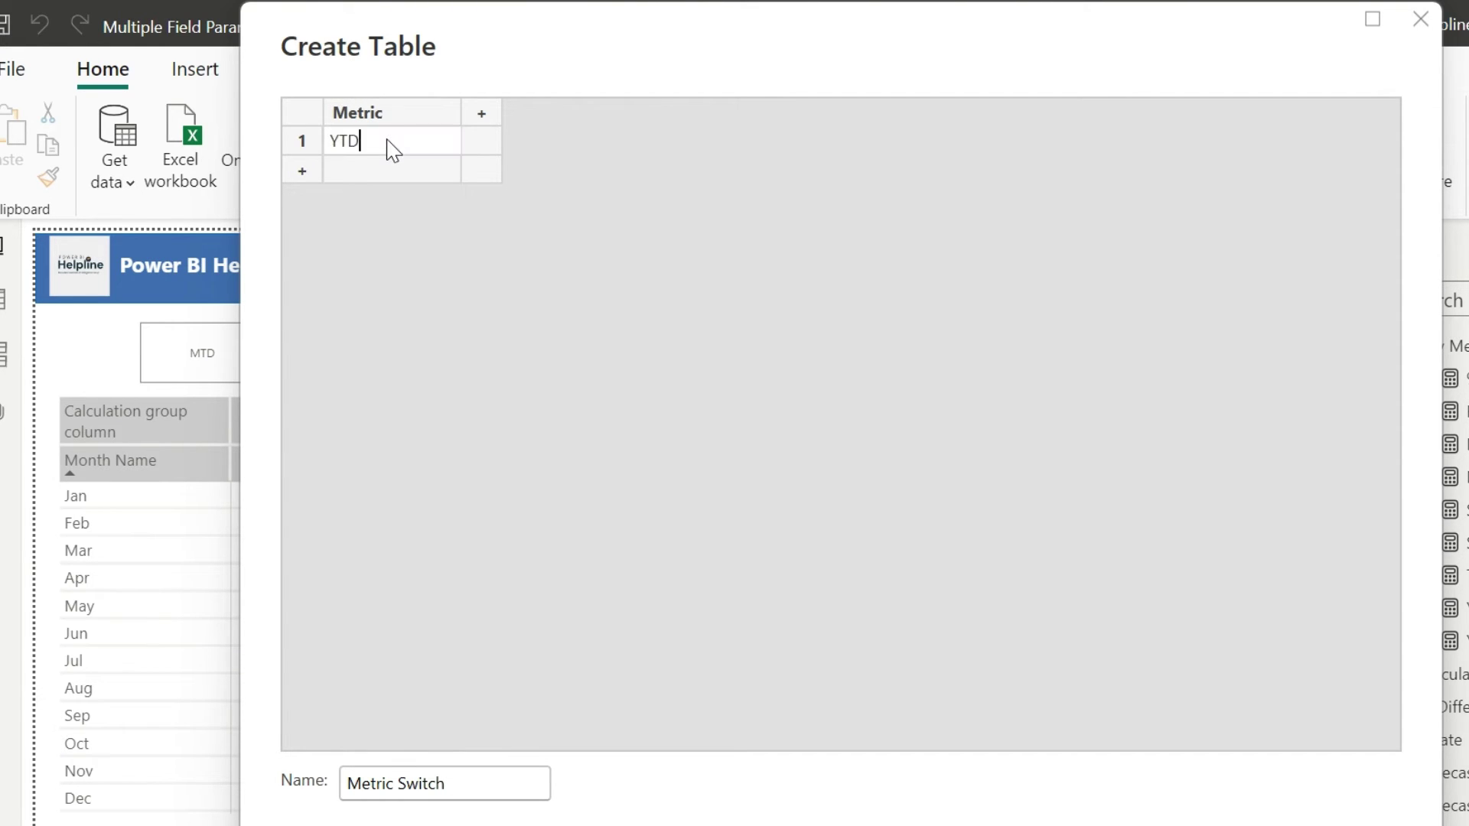
pyautogui.click(397, 170)
pyautogui.write('MTD')
pyautogui.click(484, 150)
# - Add an Ordinal column with value 0 for the YTD row
pyautogui.click(484, 151)
pyautogui.doubleClick(528, 116)
pyautogui.write('Ordinal')
pyautogui.click(528, 148)
pyautogui.write('0')
pyautogui.click(528, 170)
# - Give MTD ordinal 1, load Metric Switch, and remove Forecast and % Difference from the table
pyautogui.write('1')
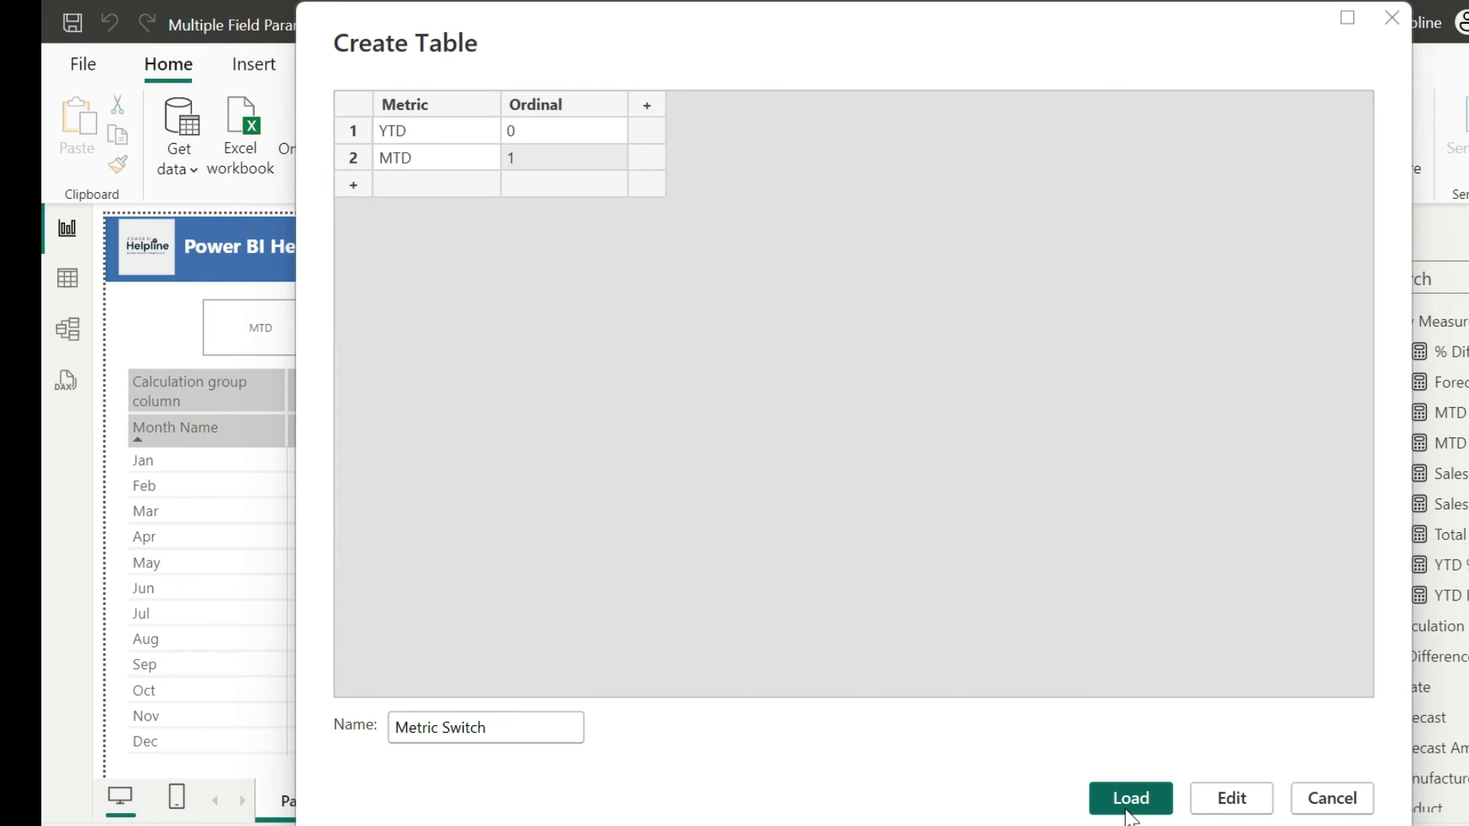
pyautogui.click(1126, 798)
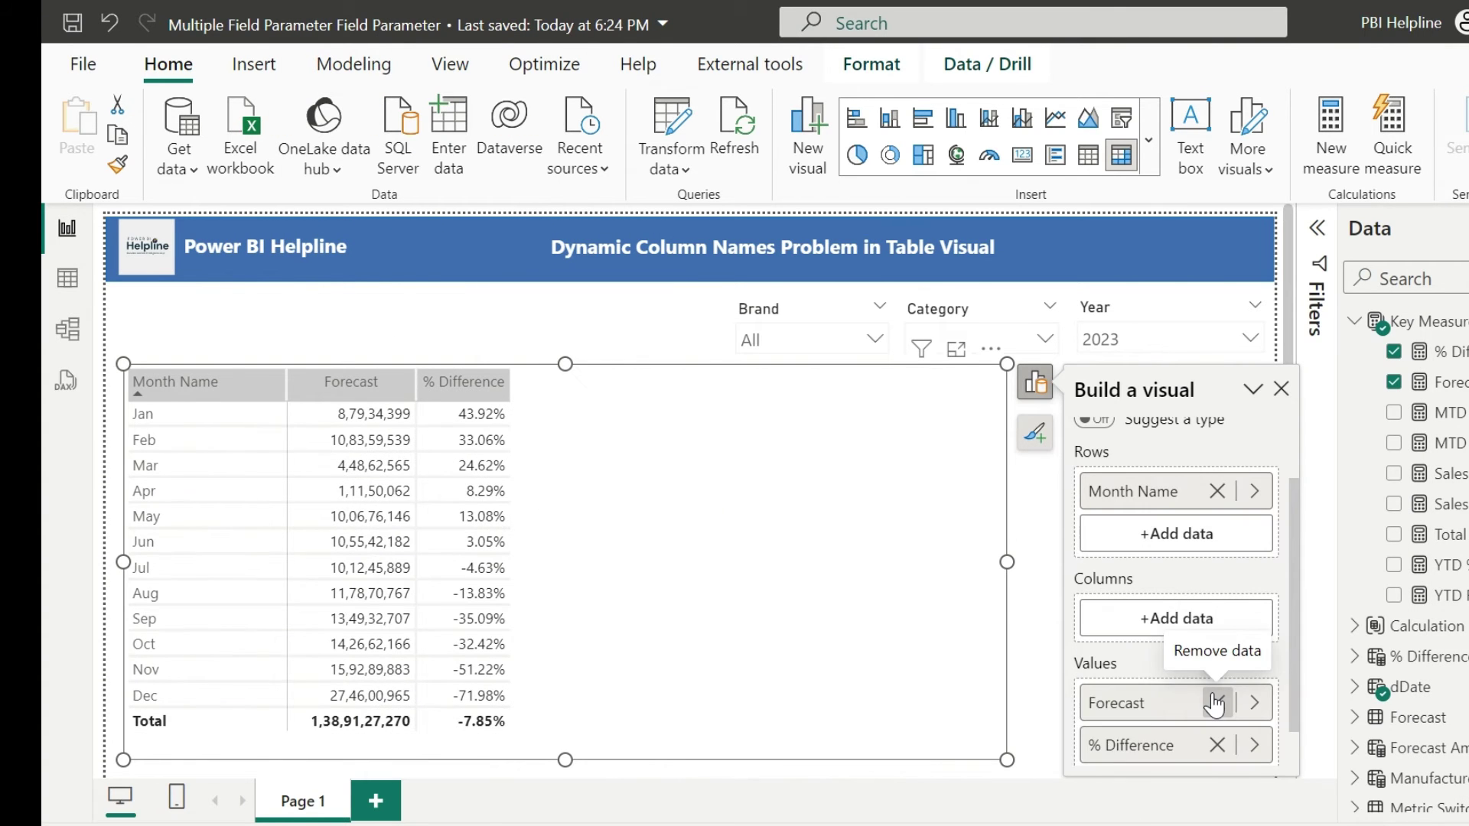
pyautogui.click(1213, 699)
pyautogui.click(1213, 698)
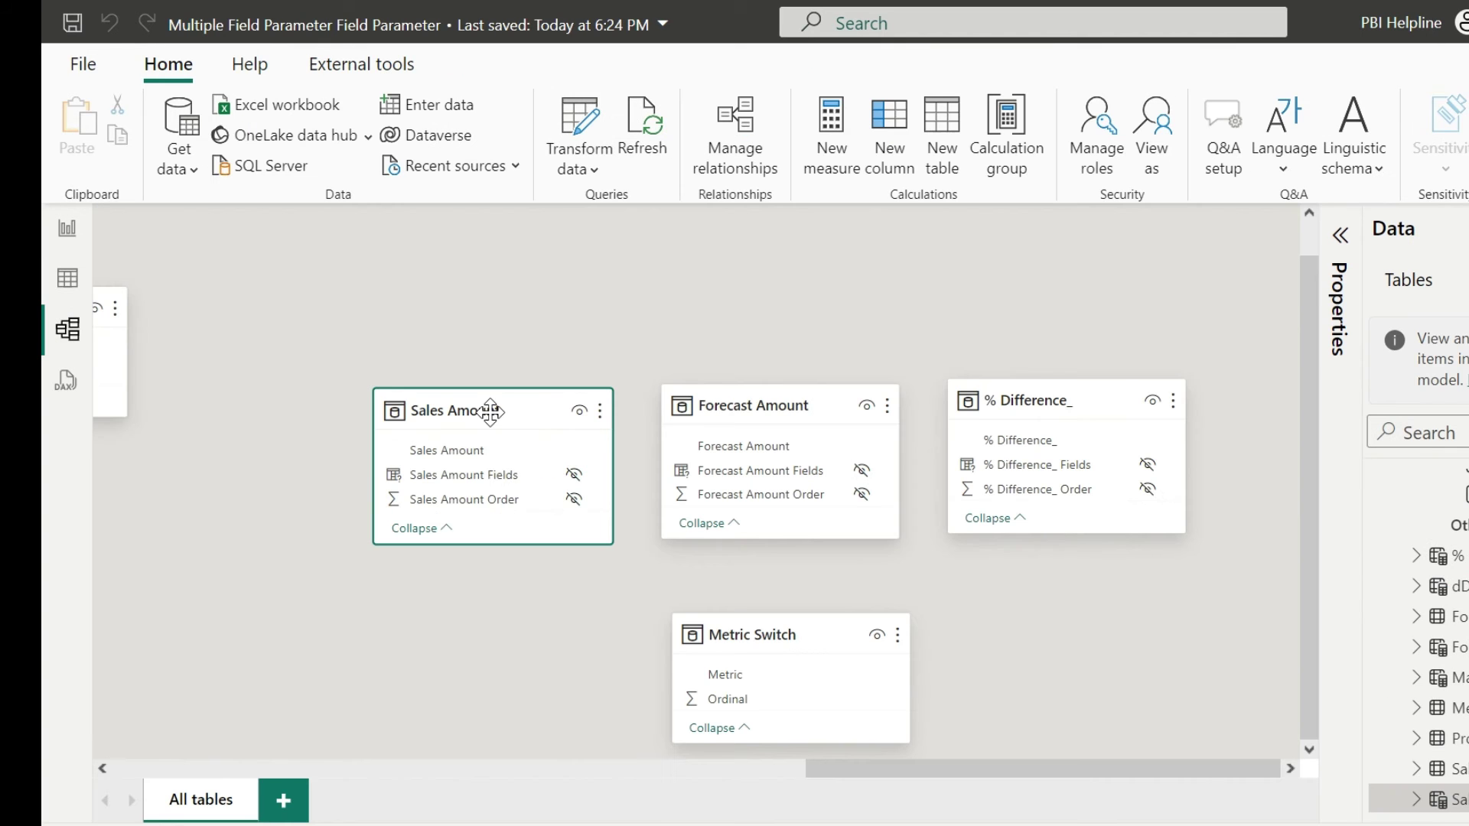
# - In Model view, review the Sales Amount, Forecast Amount and % Difference_ parameter definitions
pyautogui.click(67, 329)
pyautogui.click(489, 411)
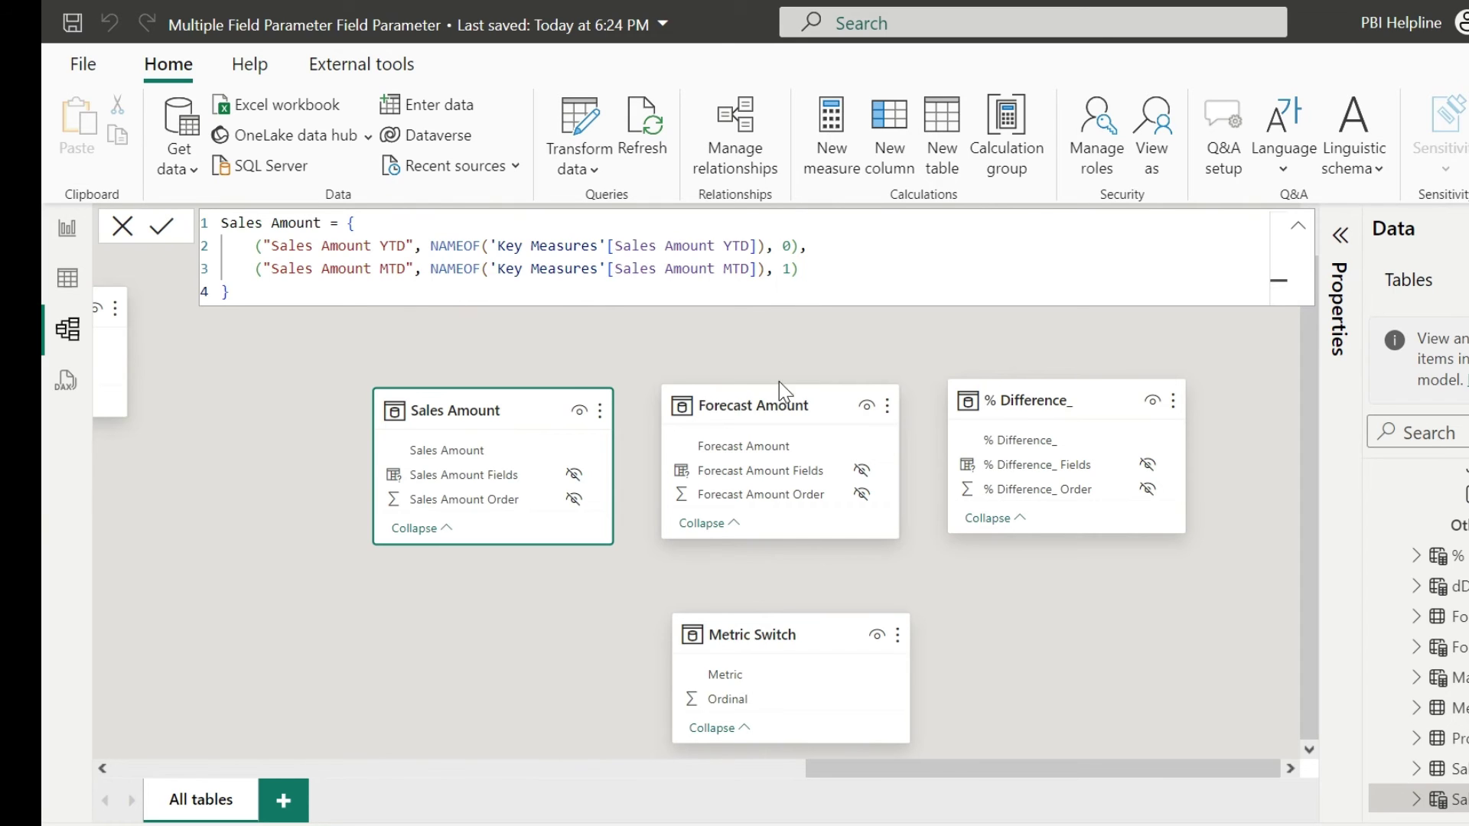
pyautogui.click(769, 404)
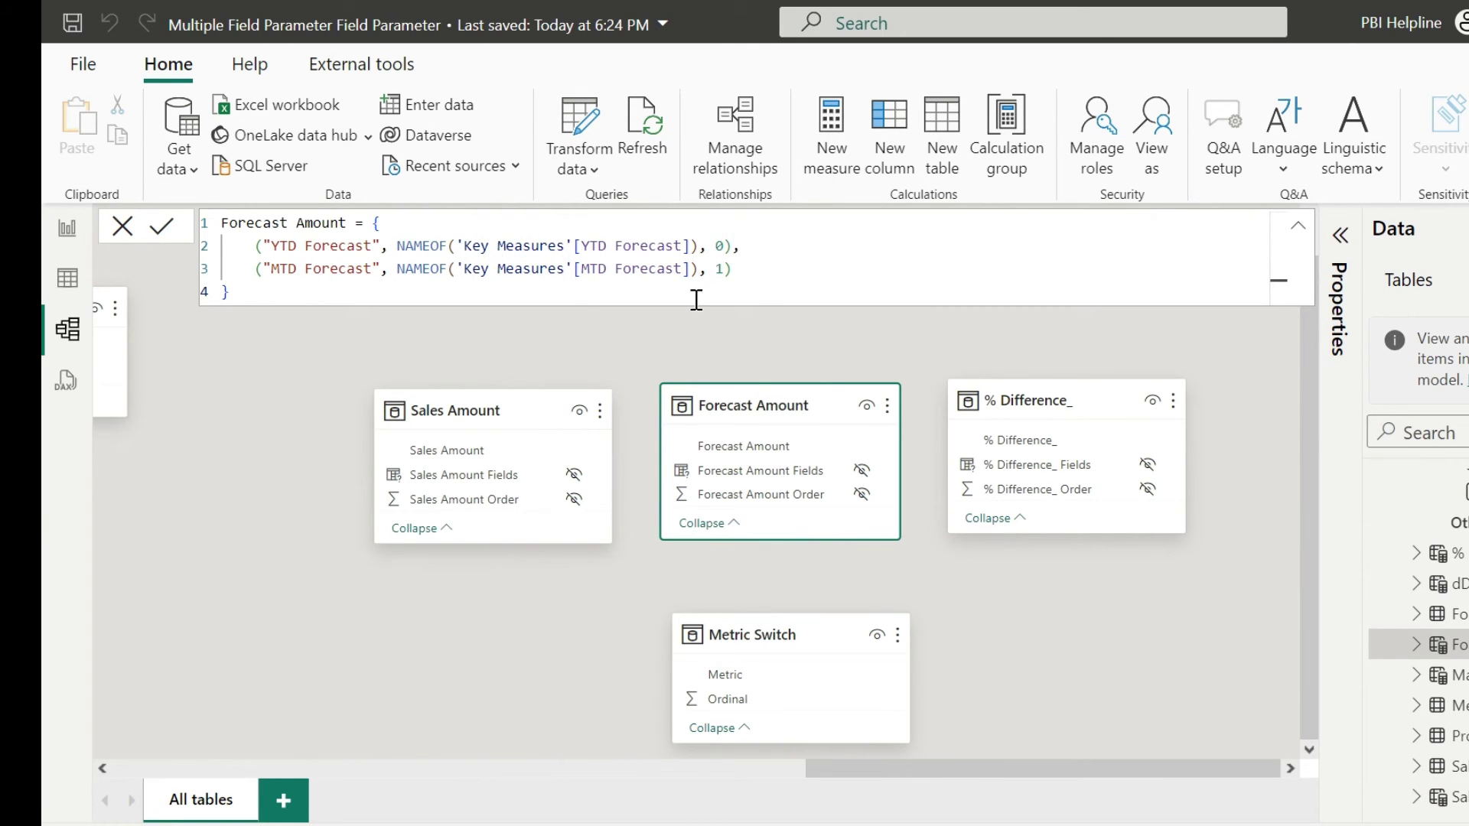
pyautogui.click(1054, 400)
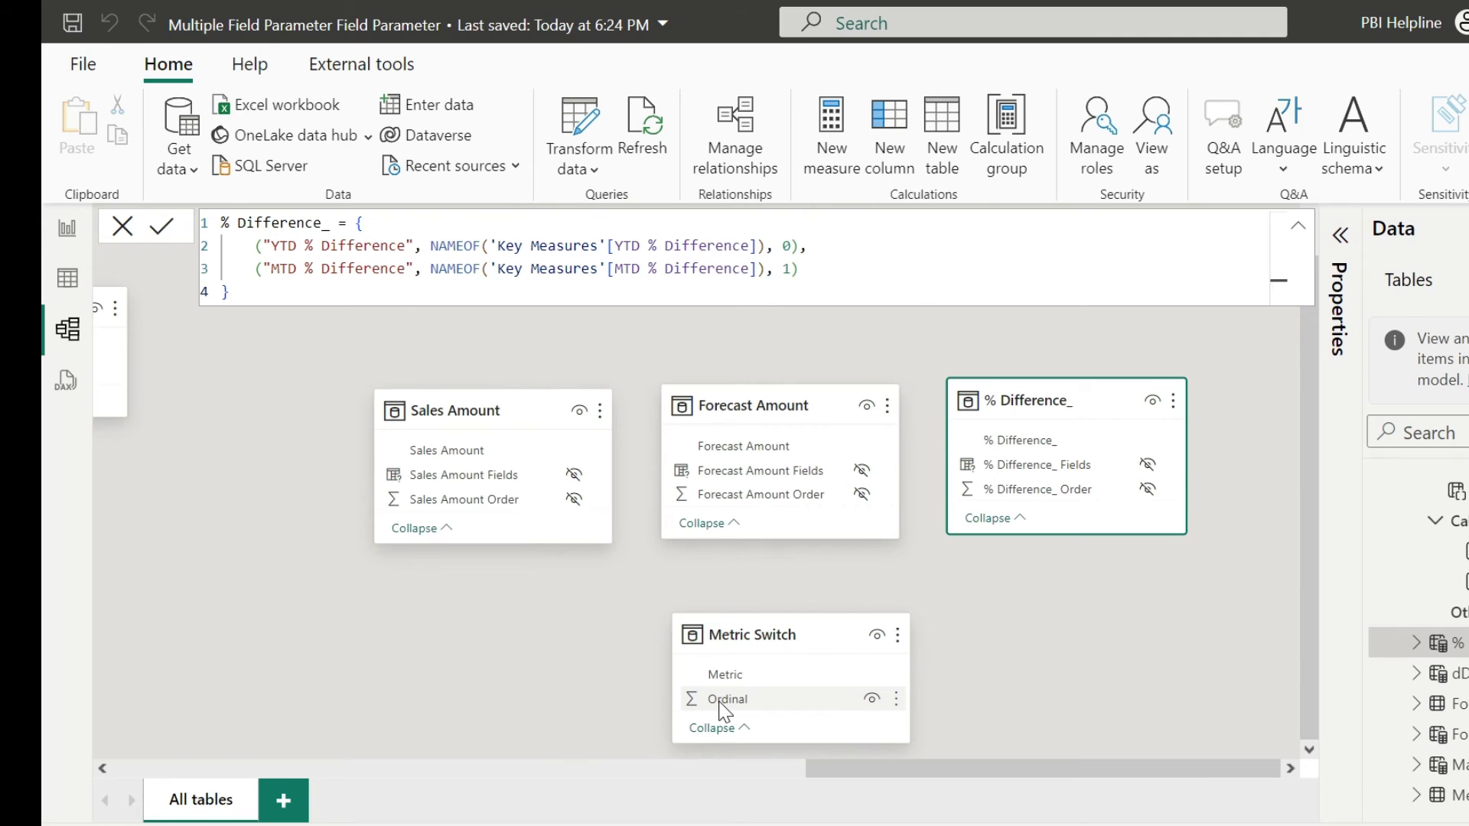
# - Relate Ordinal to Sales Amount Order (one-to-many, single direction), then to Forecast Amount Order
pyautogui.moveTo(725, 707); pyautogui.dragTo(430, 514)
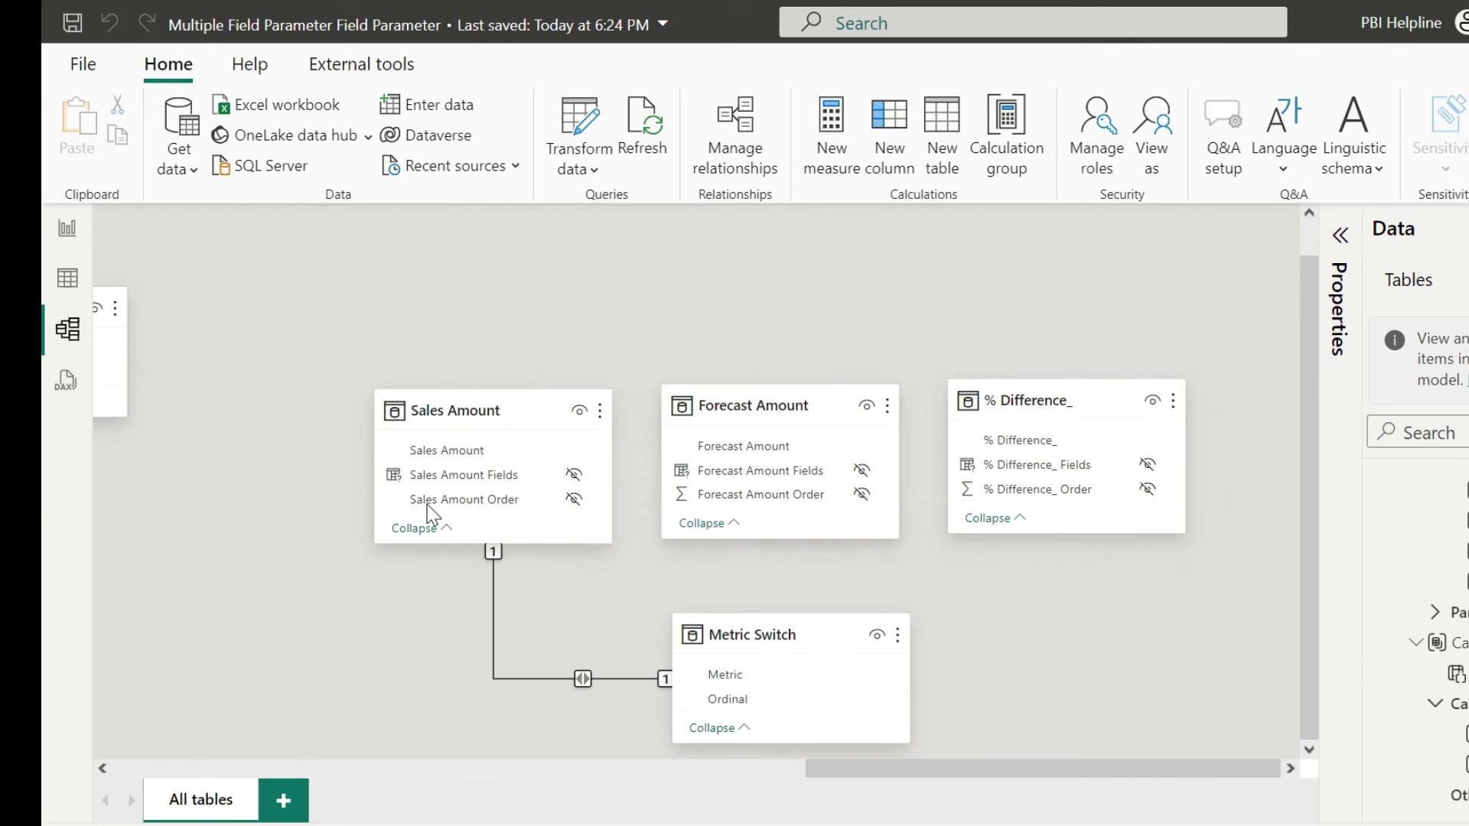
pyautogui.rightClick(629, 678)
pyautogui.click(652, 715)
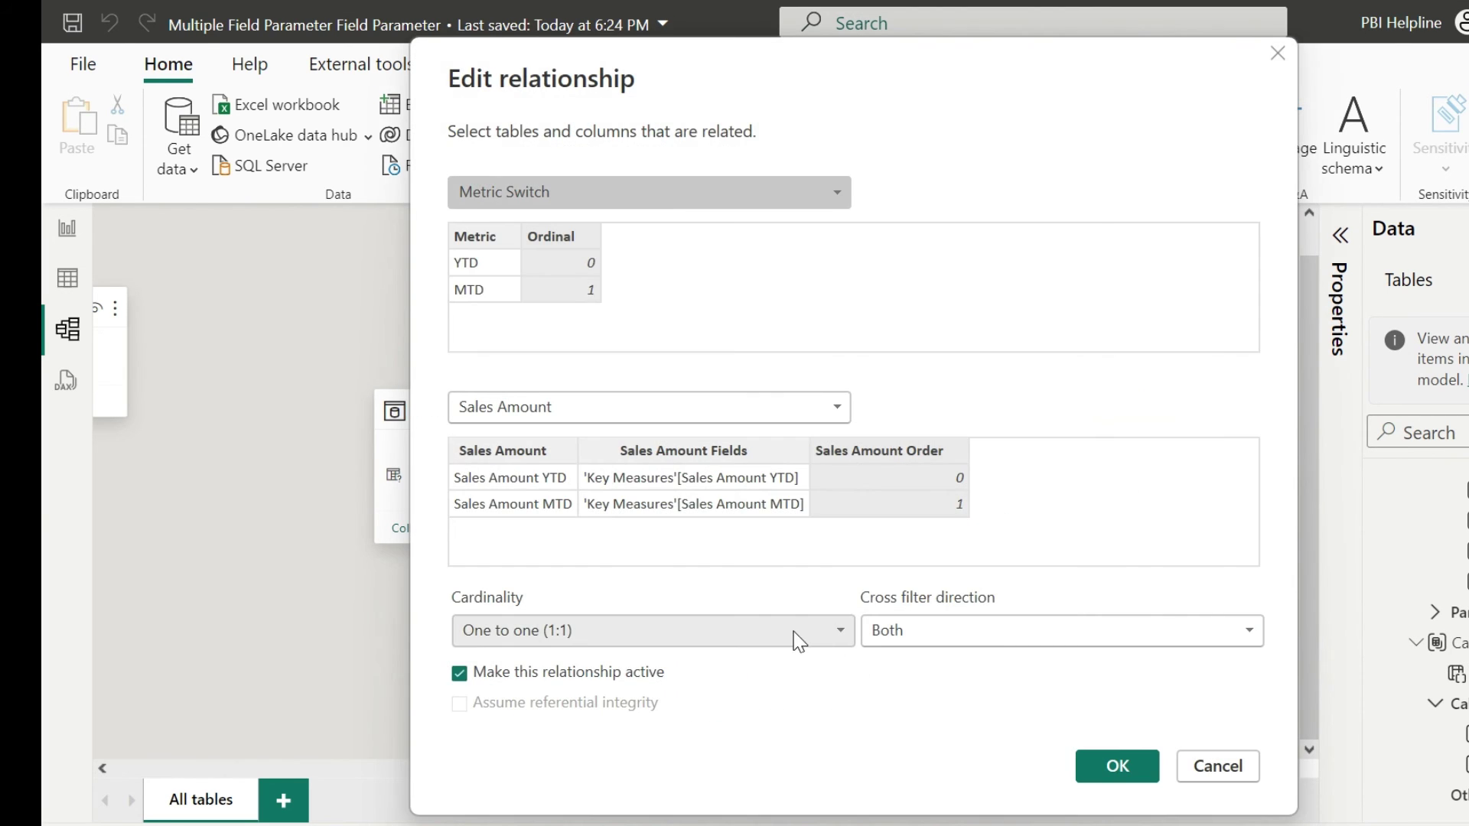
pyautogui.click(796, 631)
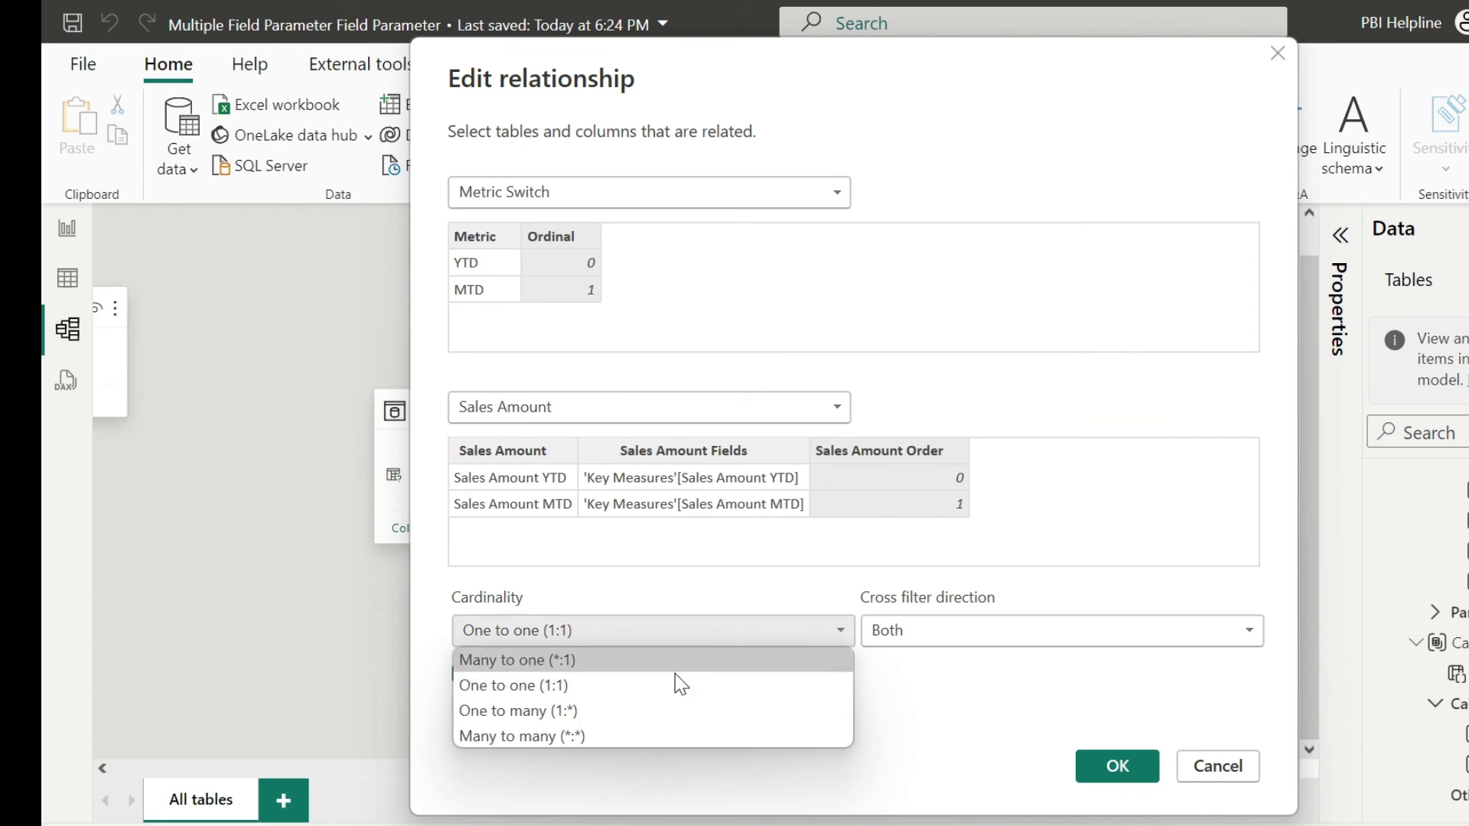
pyautogui.click(922, 631)
pyautogui.click(899, 656)
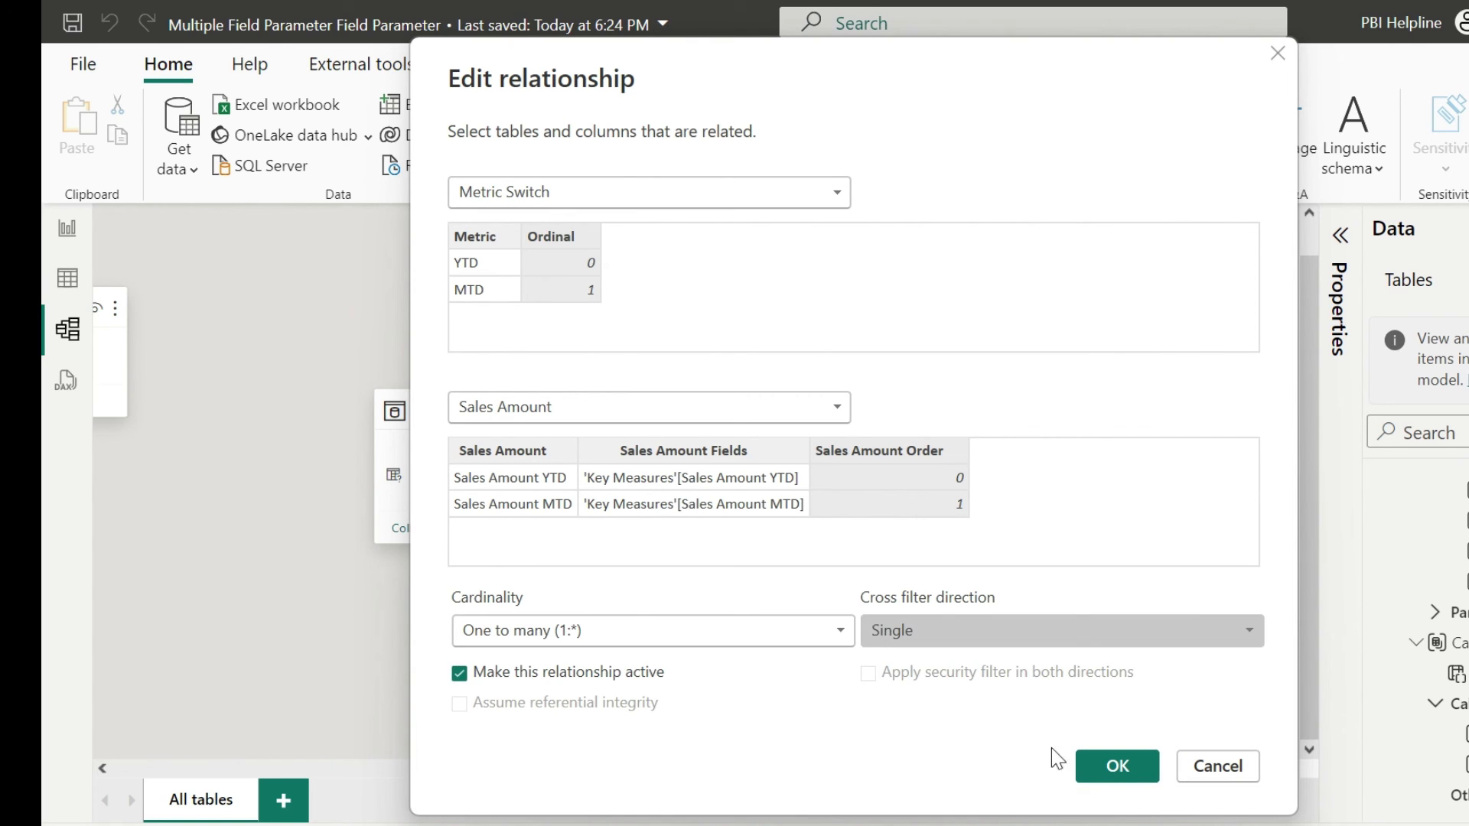
pyautogui.click(1110, 767)
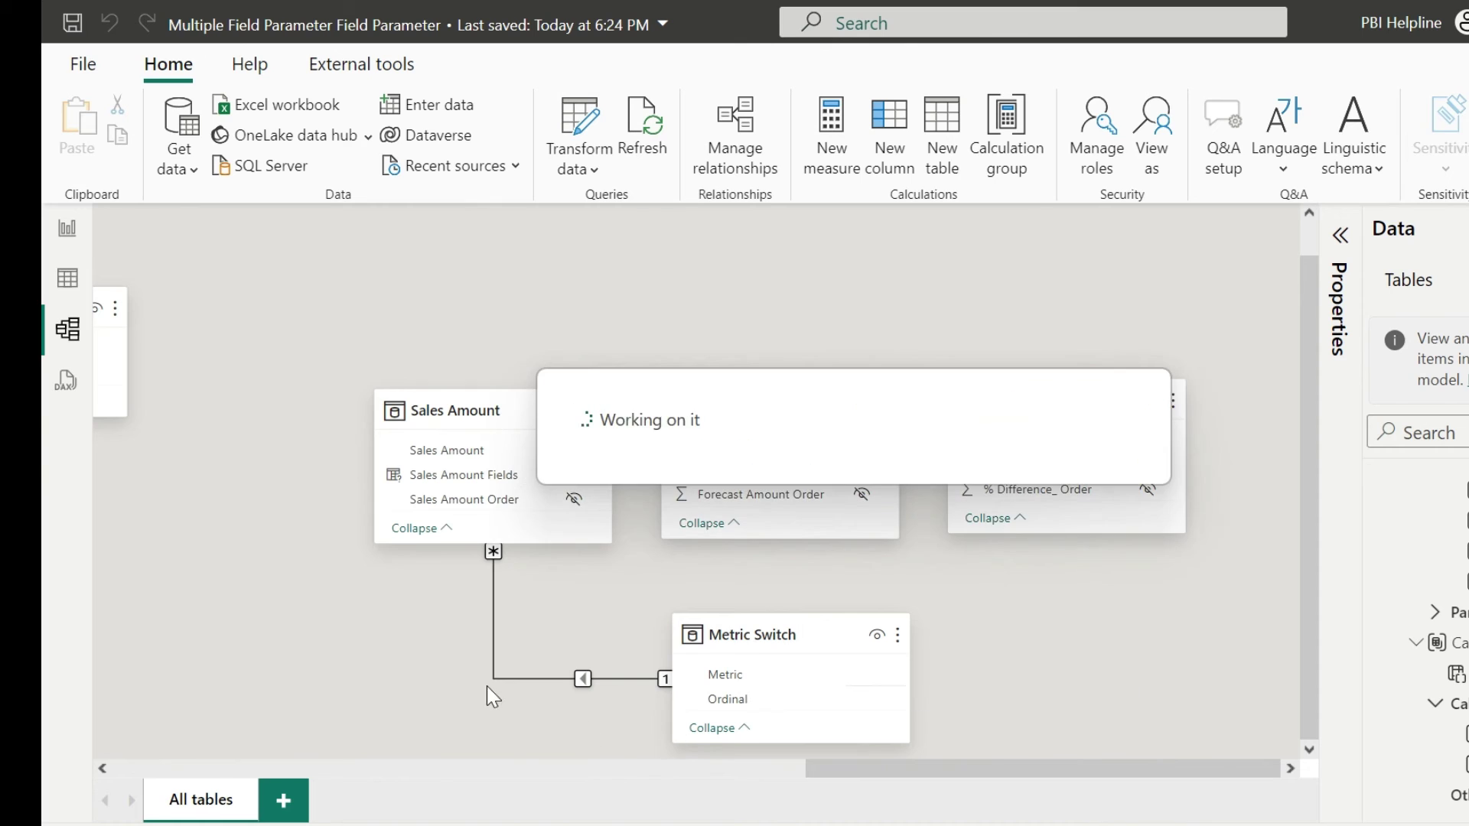
pyautogui.moveTo(733, 698); pyautogui.dragTo(741, 498)
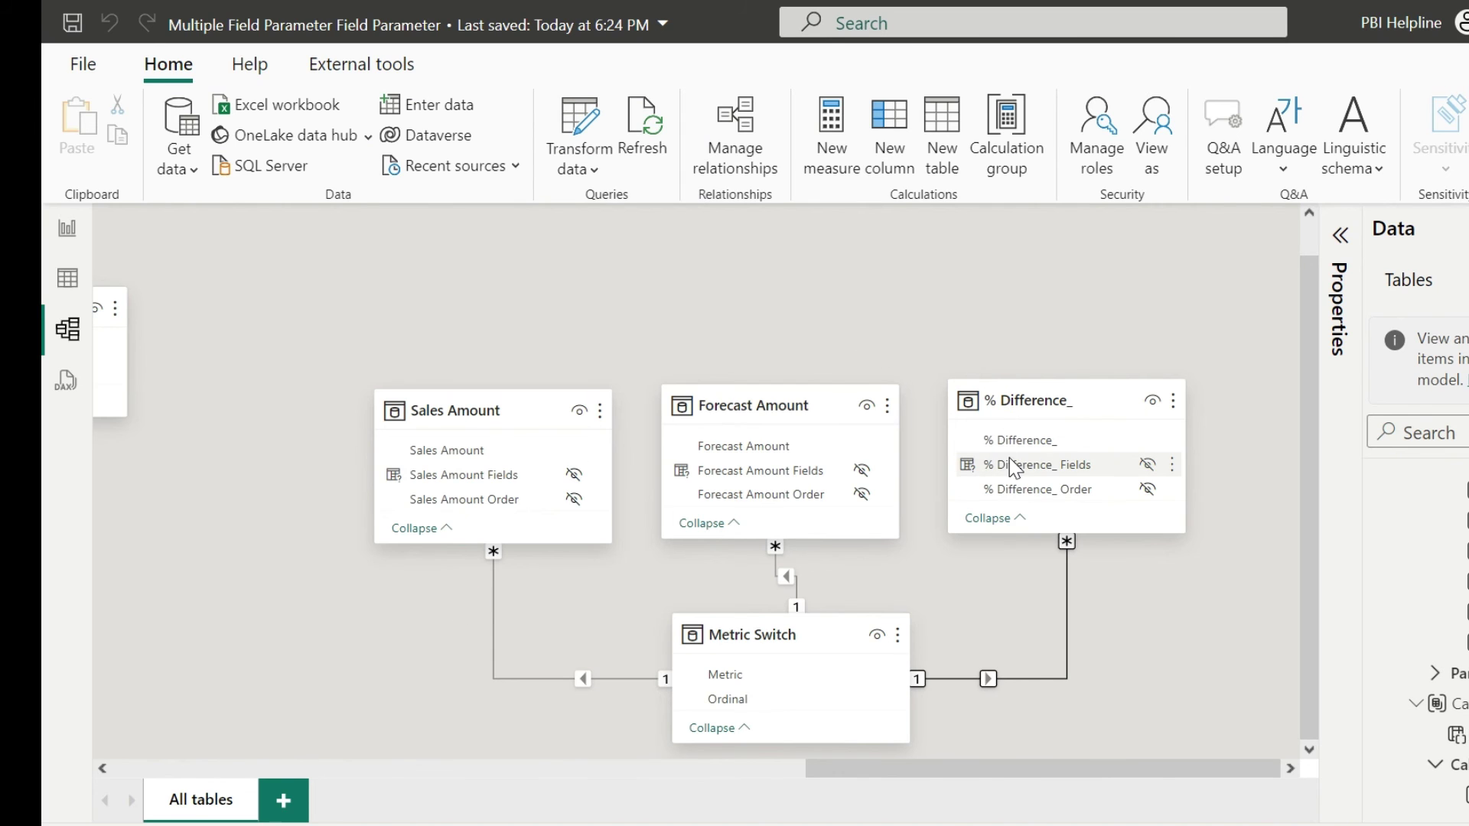
# - Back in Report view, add a slicer from Metric Switch's Metric field
pyautogui.click(72, 233)
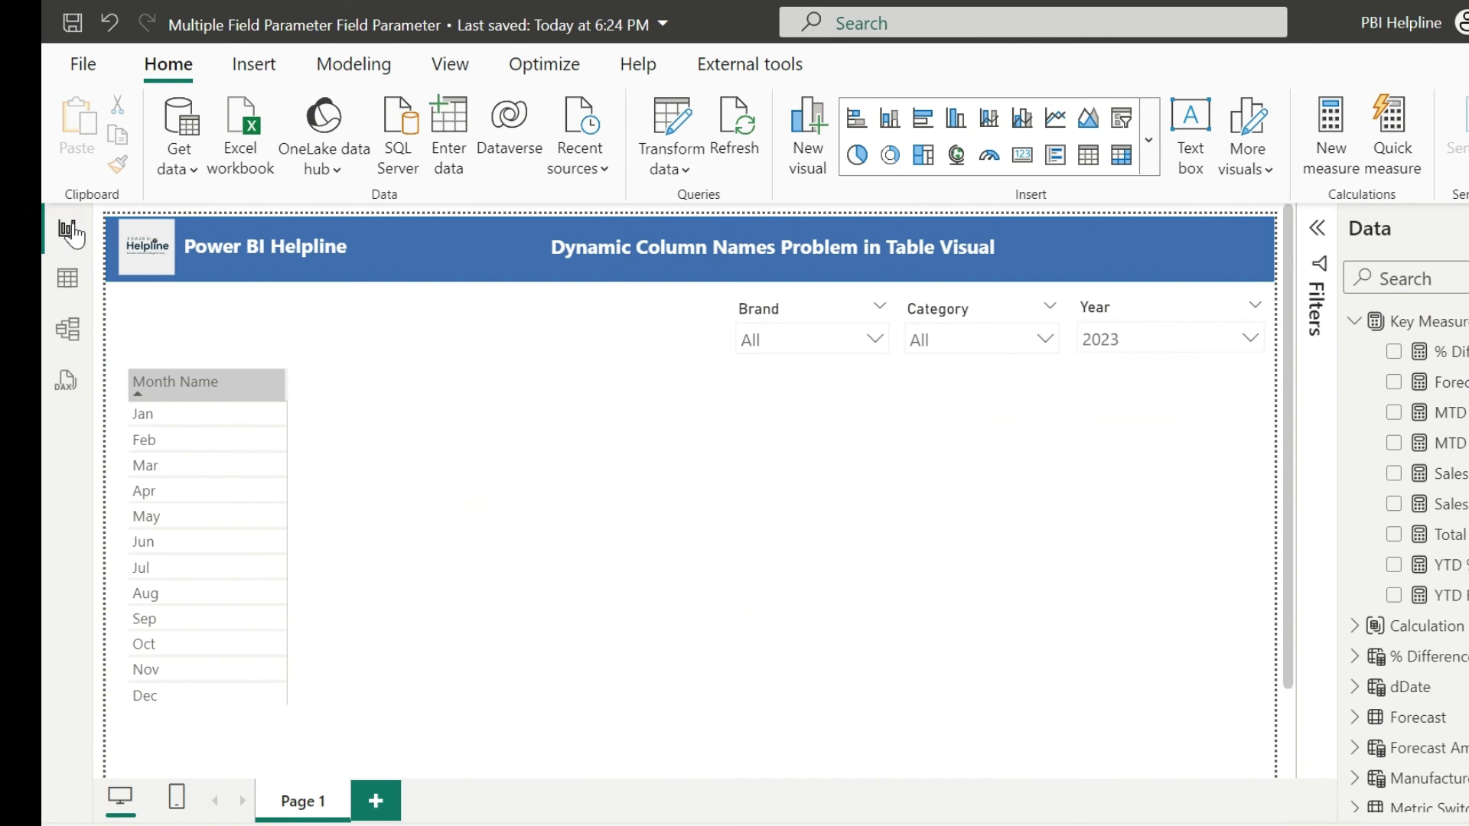
pyautogui.click(1262, 534)
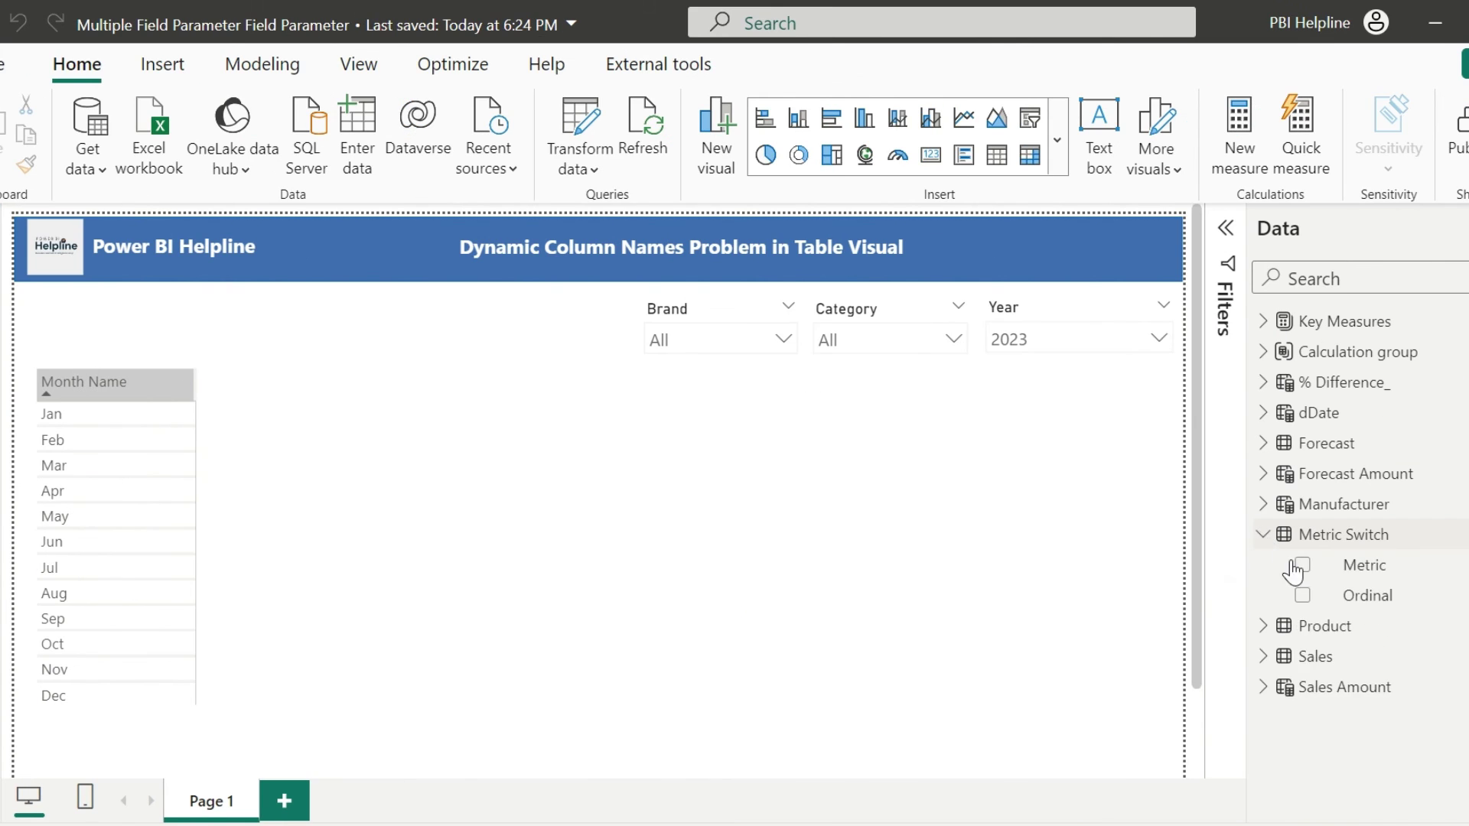
pyautogui.click(1373, 570)
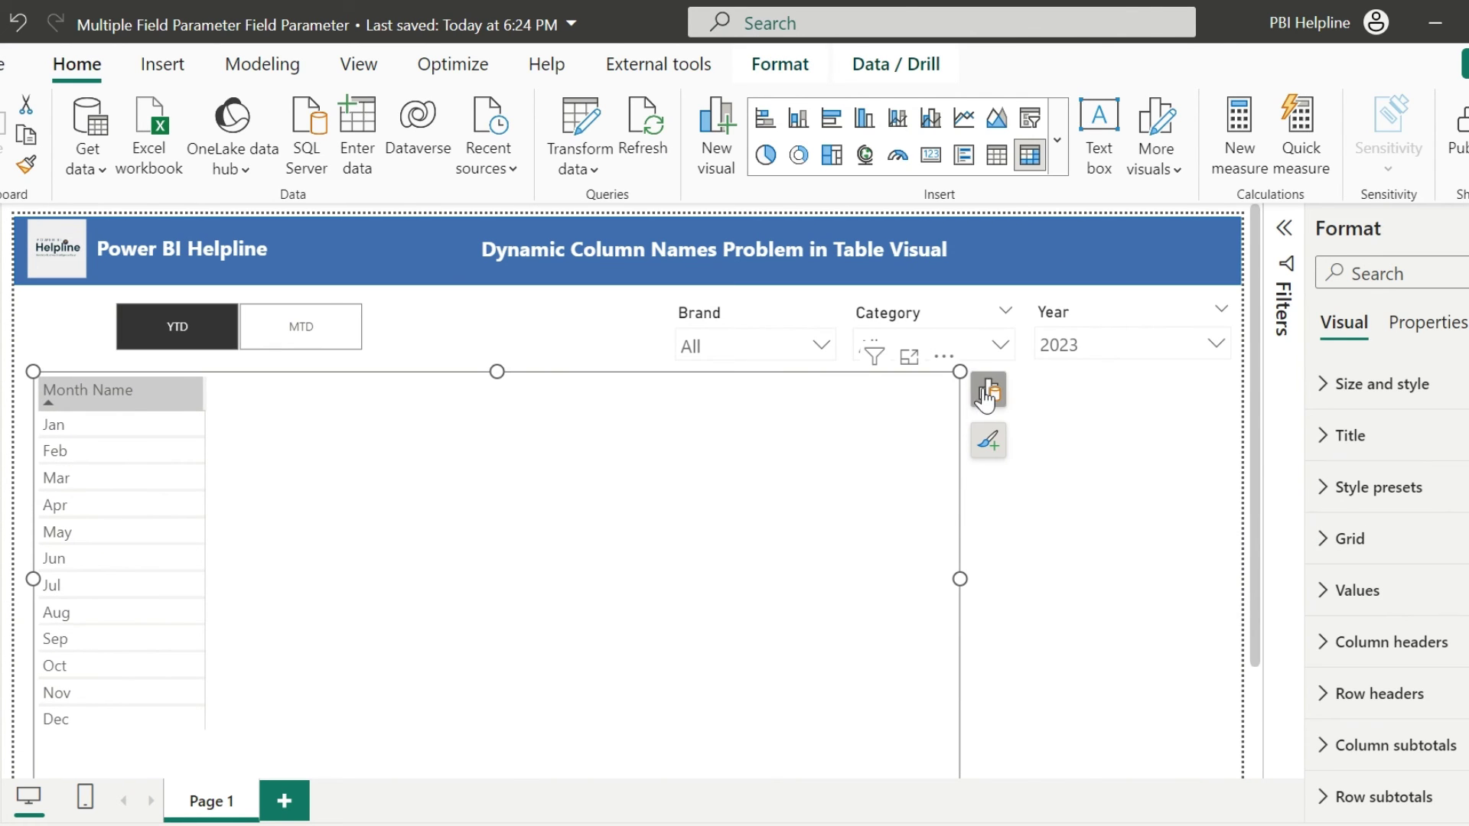
# - Add the Sales Amount, Forecast Amount and % Difference_ parameters to the table's values
pyautogui.click(988, 390)
pyautogui.click(1126, 741)
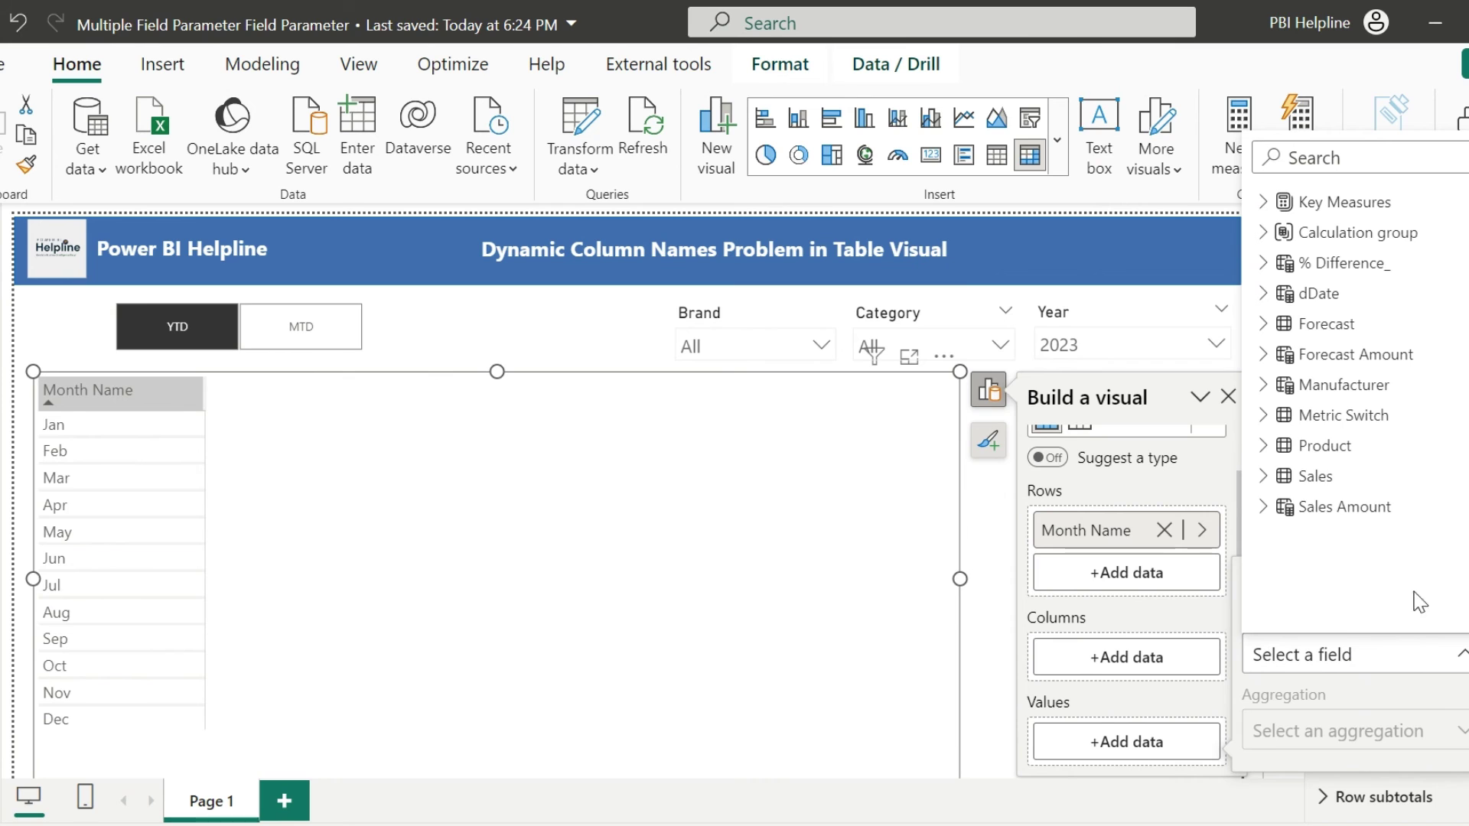
pyautogui.click(1262, 506)
pyautogui.click(1348, 540)
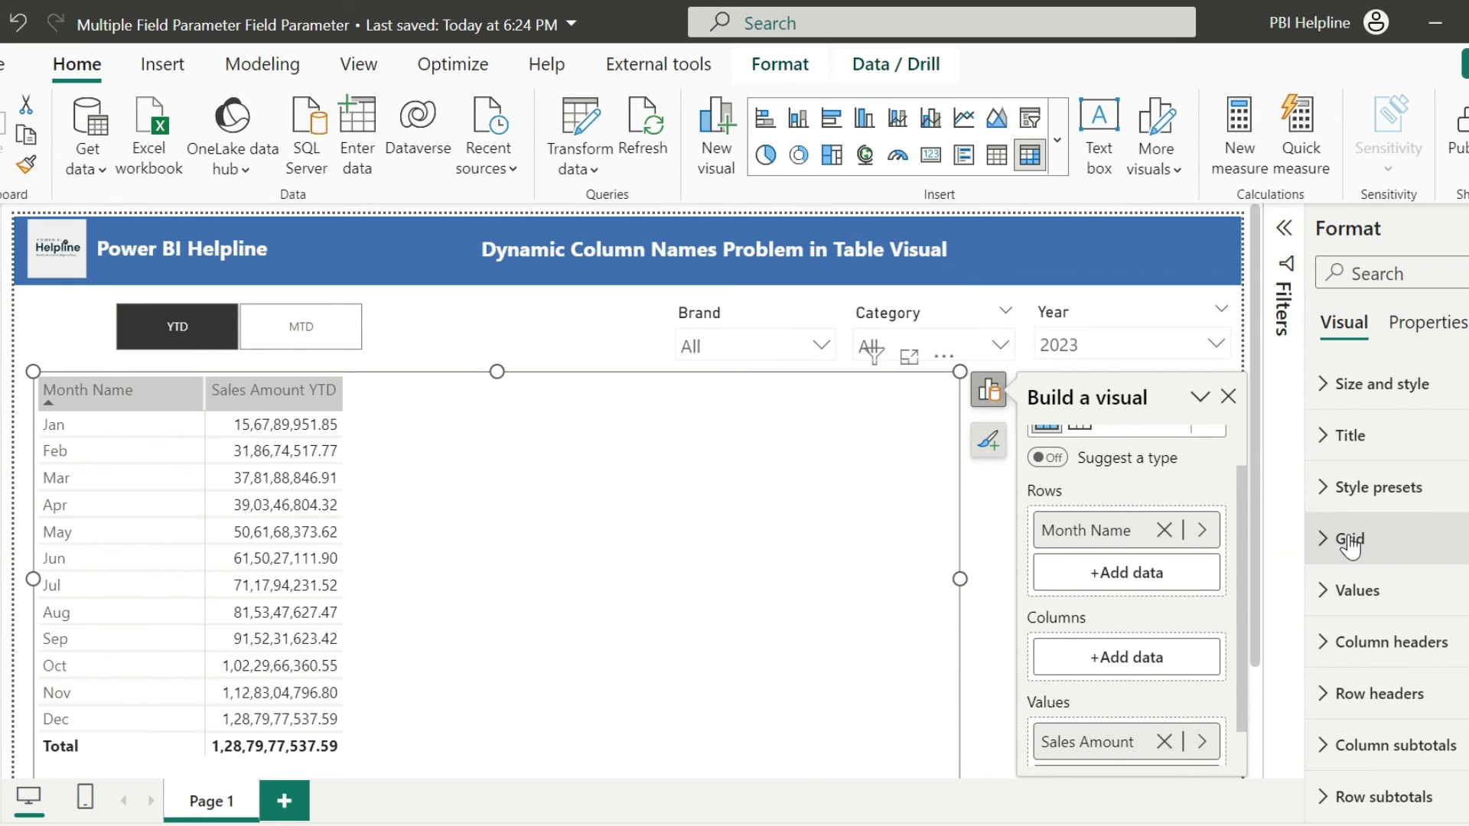
pyautogui.scroll(-1, 1131, 613)
pyautogui.click(1126, 741)
pyautogui.click(1263, 354)
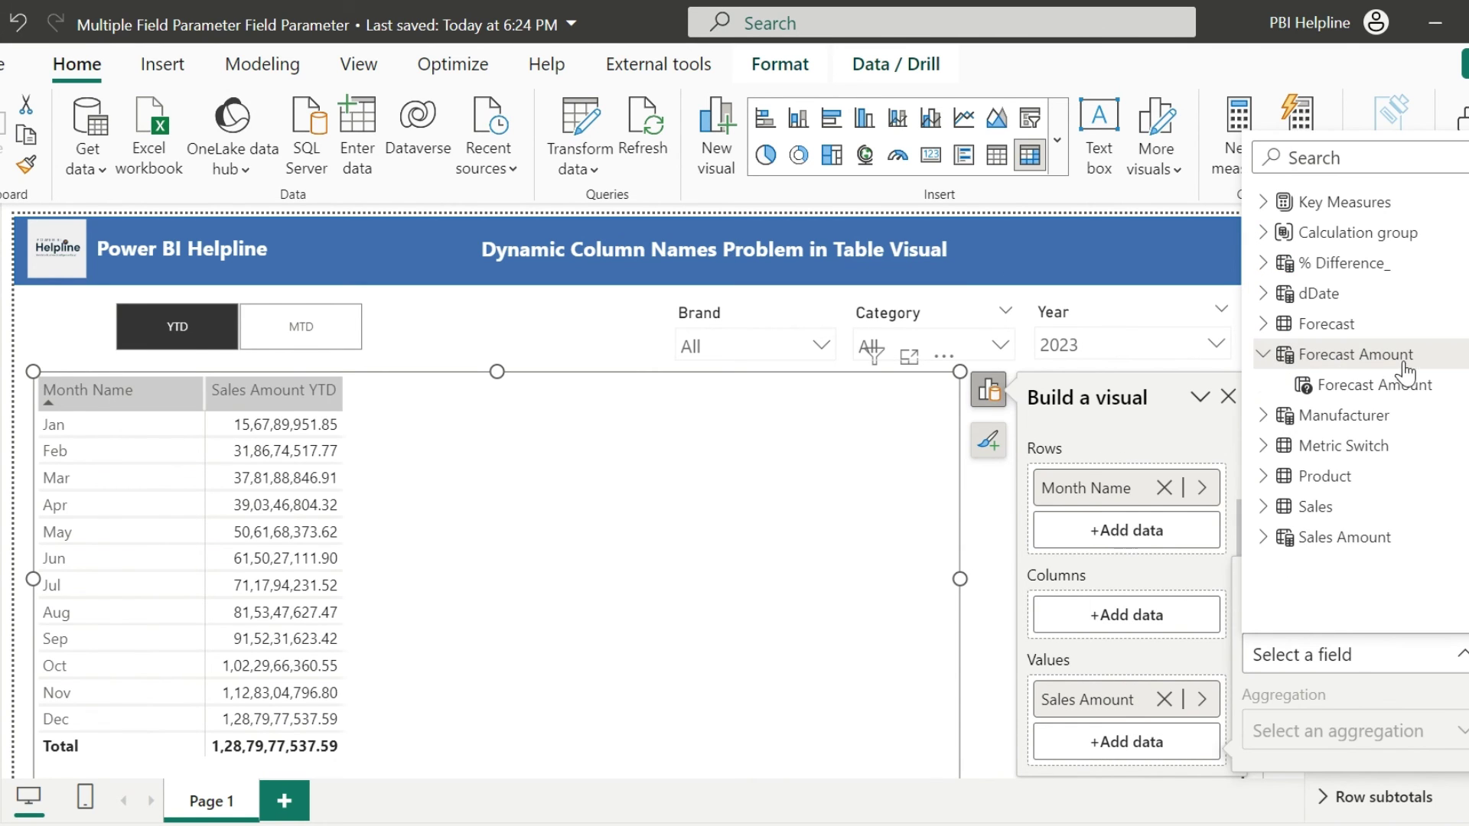
pyautogui.click(1347, 383)
pyautogui.click(1132, 741)
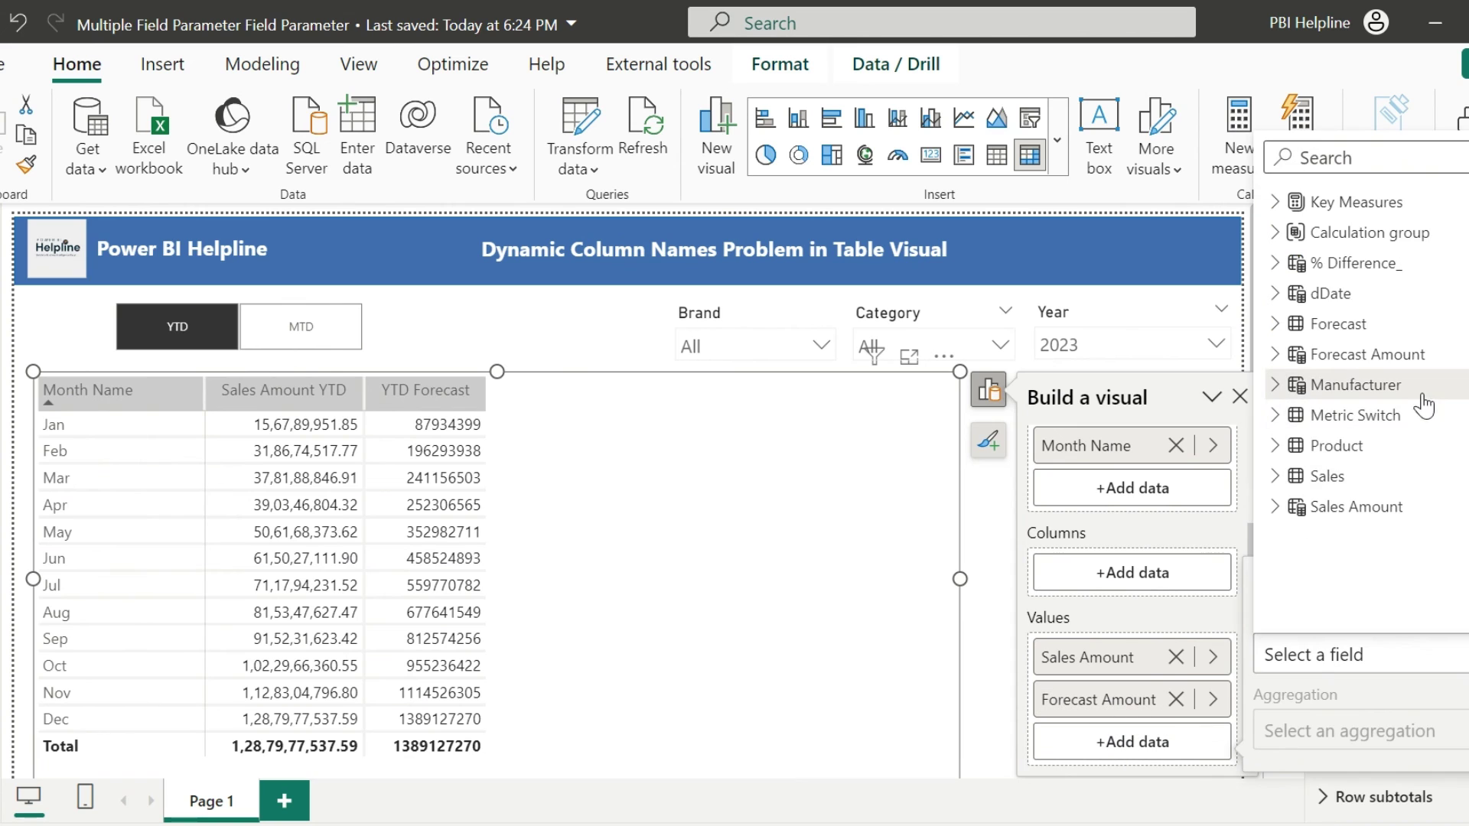
pyautogui.click(1297, 264)
pyautogui.click(1347, 291)
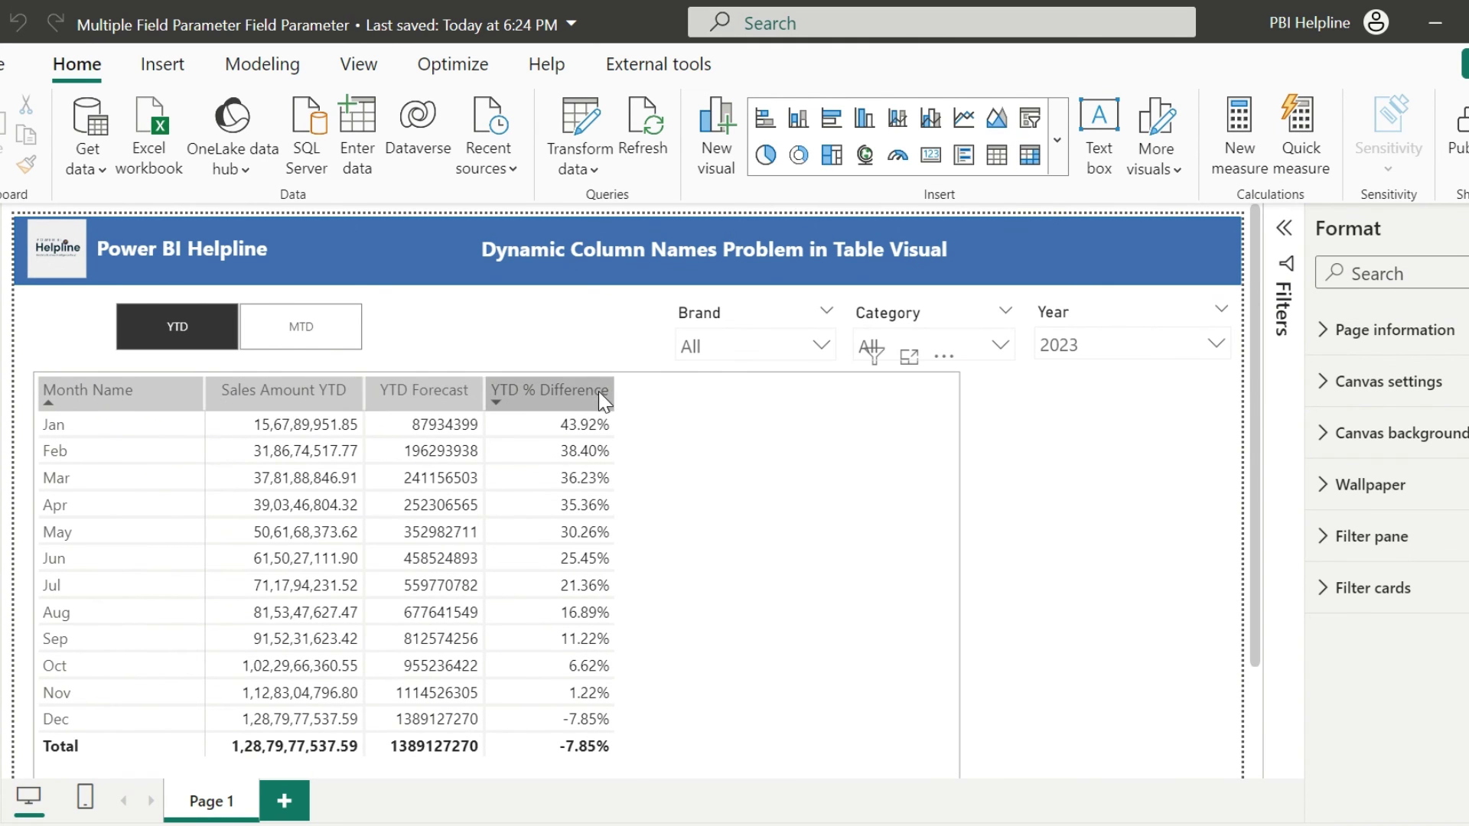
# - Select MTD in the slicer and widen the Sales Amount MTD, MTD Forecast and MTD % Difference columns
pyautogui.click(310, 342)
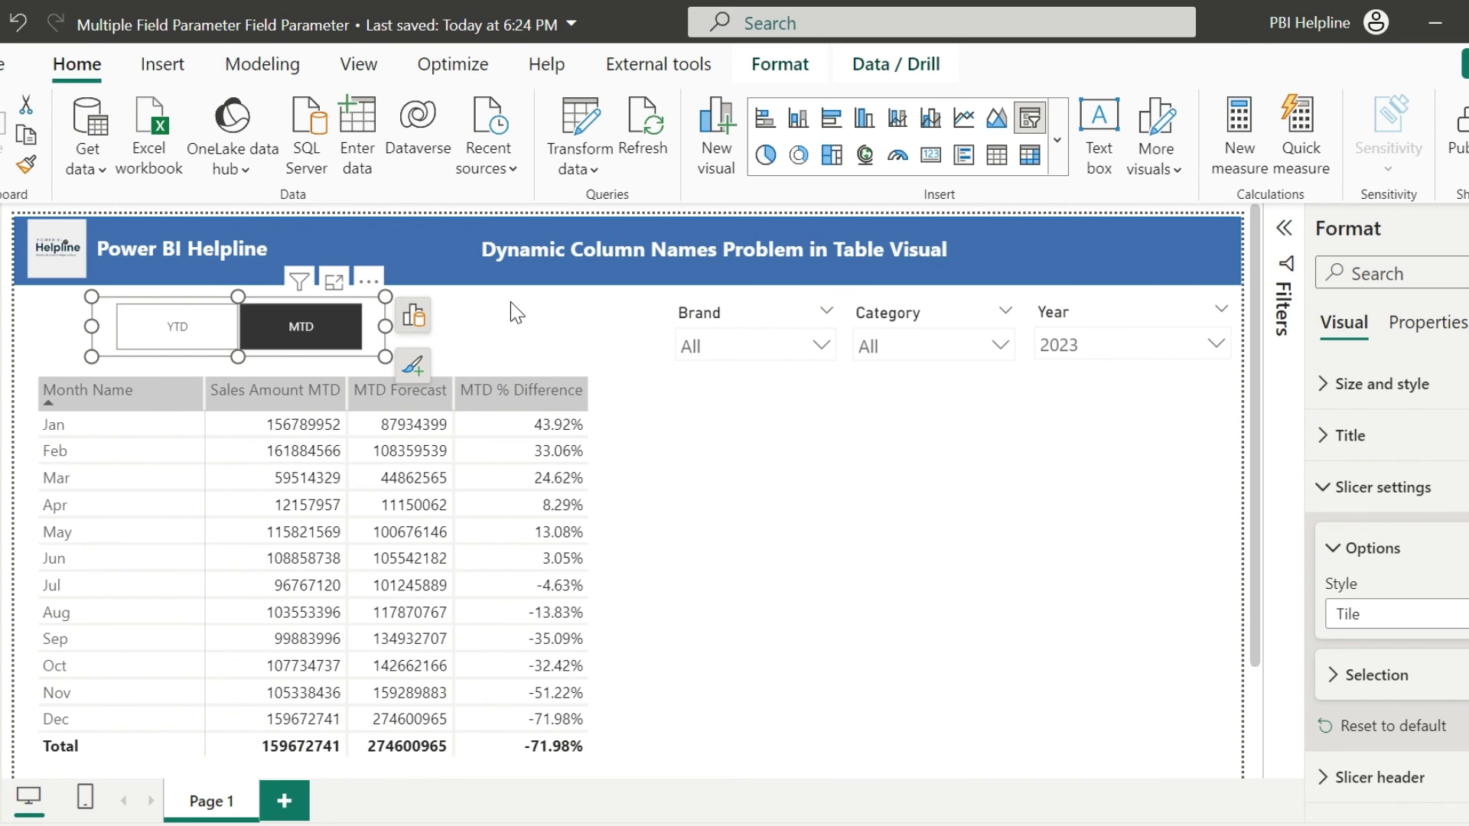
pyautogui.click(456, 354)
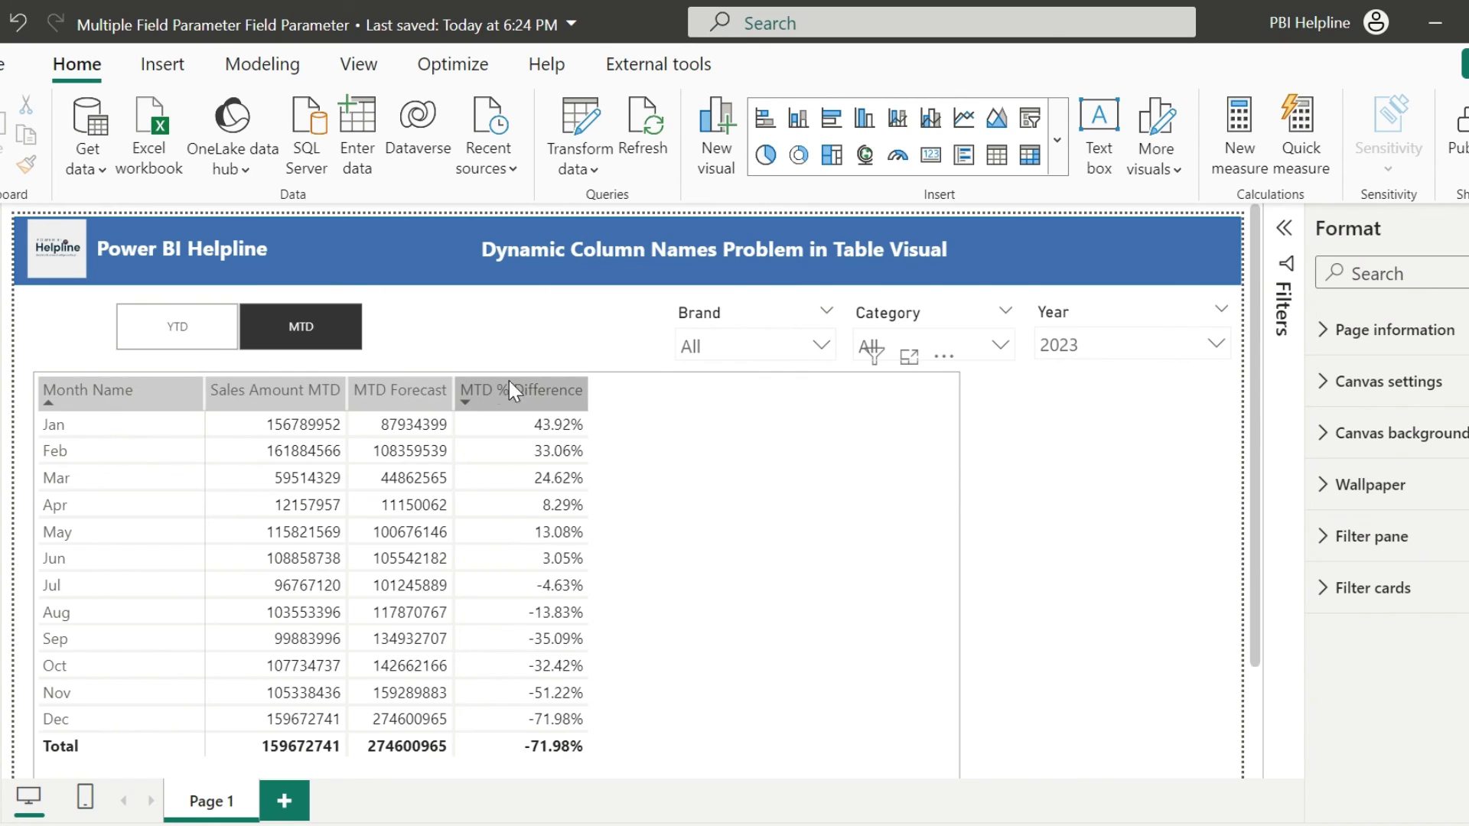
pyautogui.moveTo(344, 394); pyautogui.dragTo(383, 394)
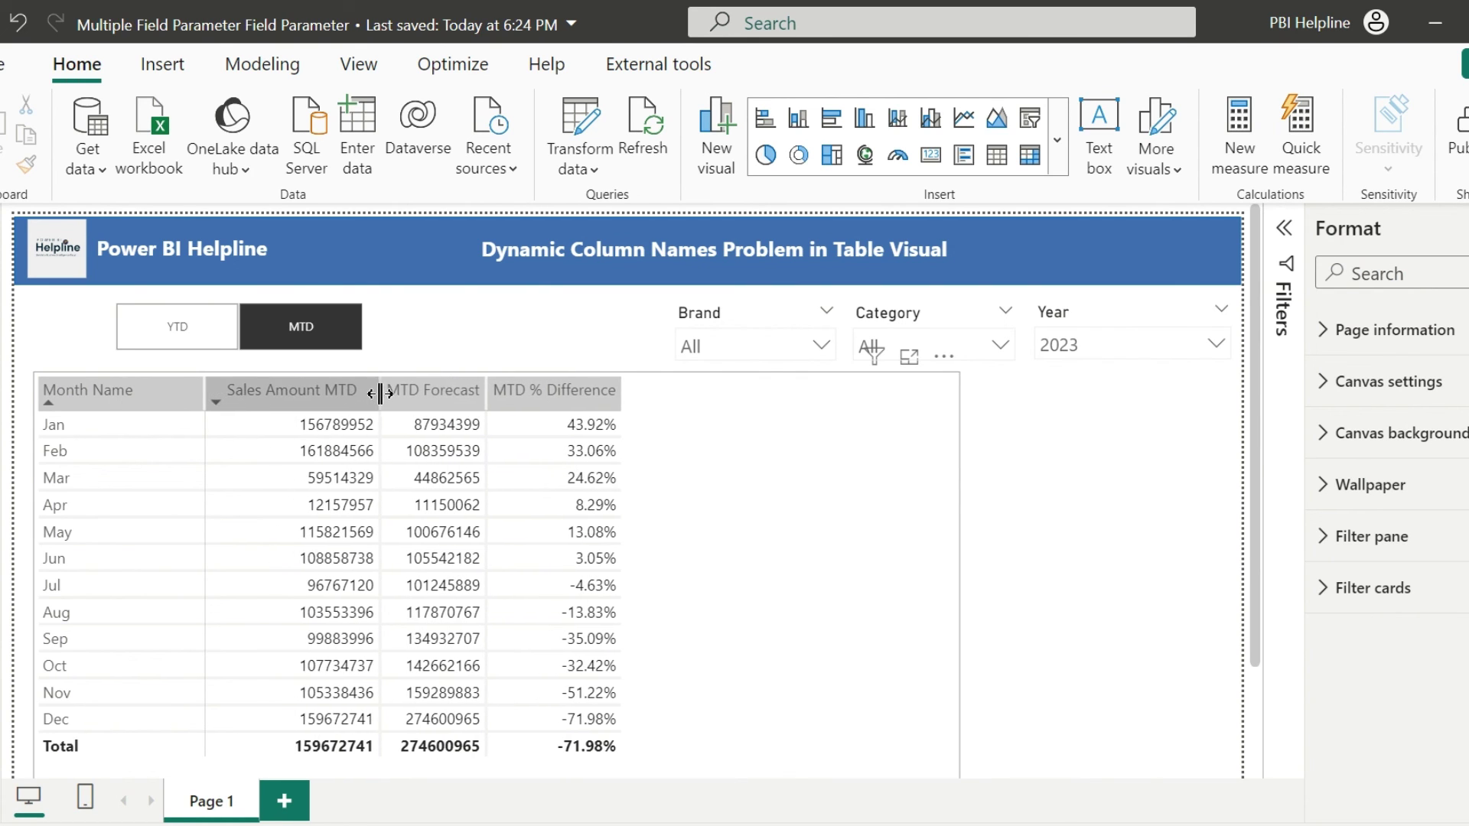
pyautogui.moveTo(493, 394); pyautogui.dragTo(538, 395)
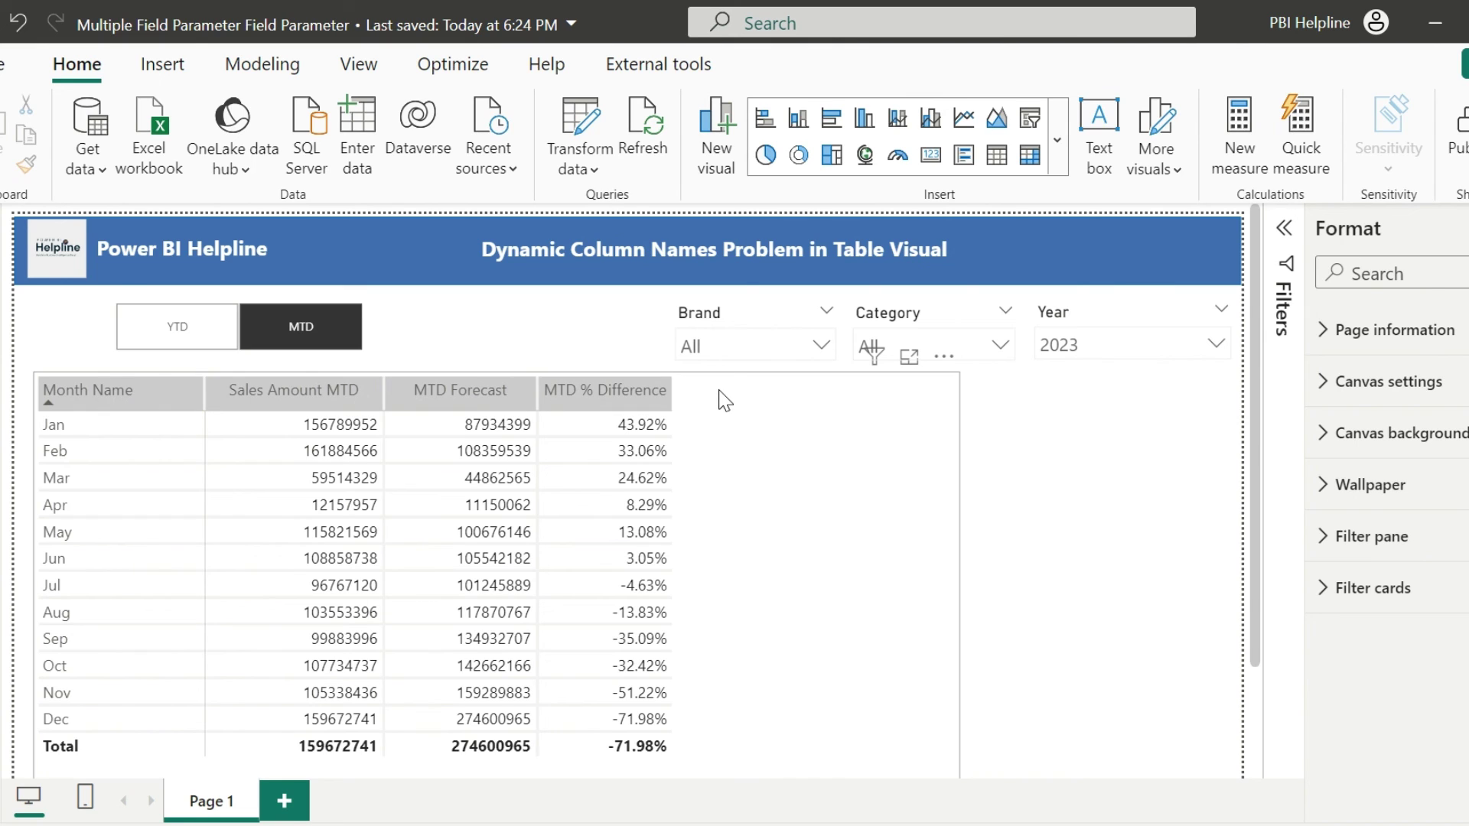
pyautogui.click(682, 388)
pyautogui.moveTo(672, 390); pyautogui.dragTo(689, 392)
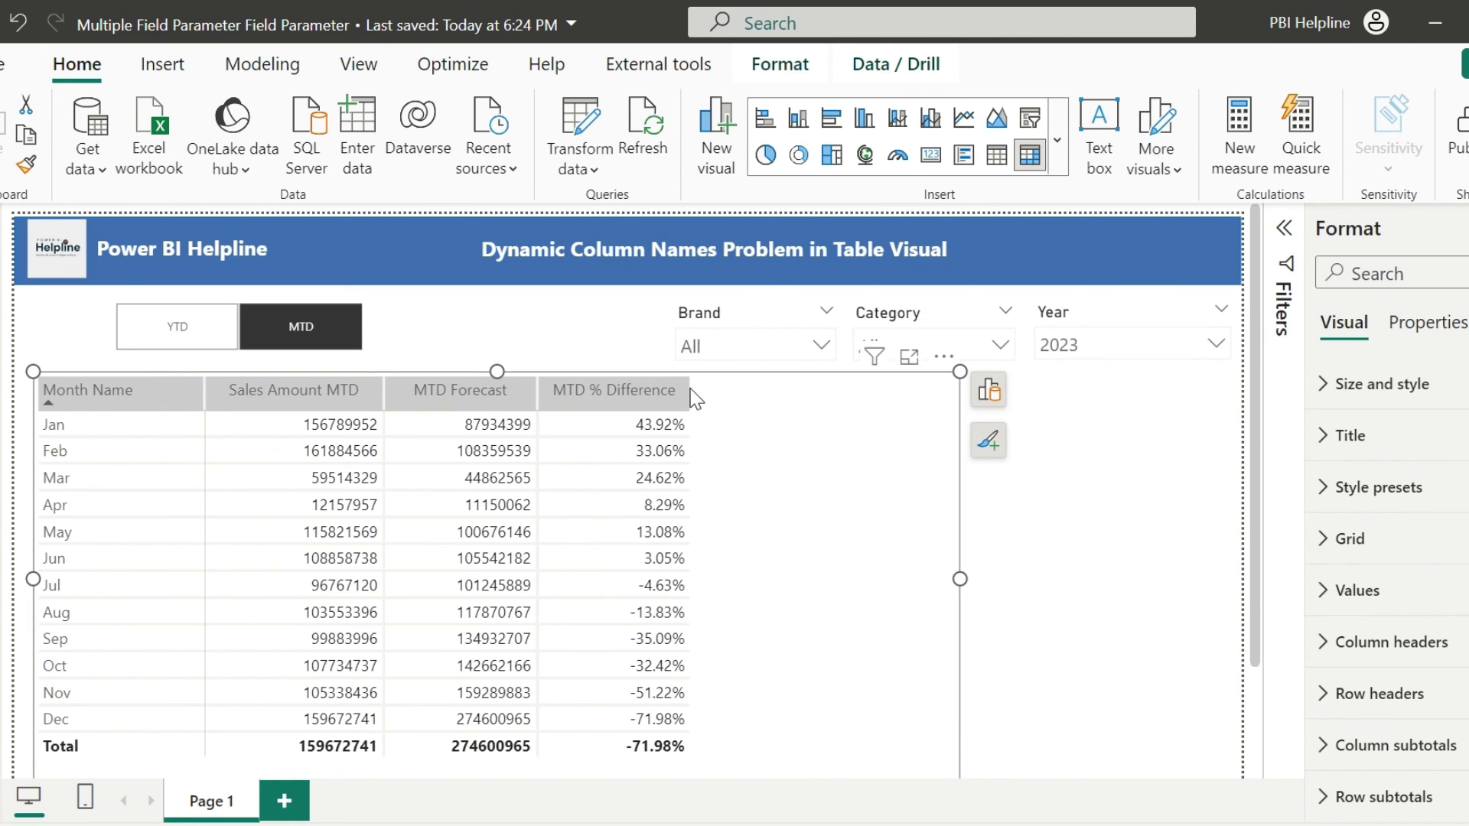
# - Restore the Jan-first month order, then toggle the slicer to YTD and back to MTD
pyautogui.click(98, 379)
pyautogui.click(312, 316)
pyautogui.click(479, 323)
pyautogui.click(190, 345)
pyautogui.click(283, 347)
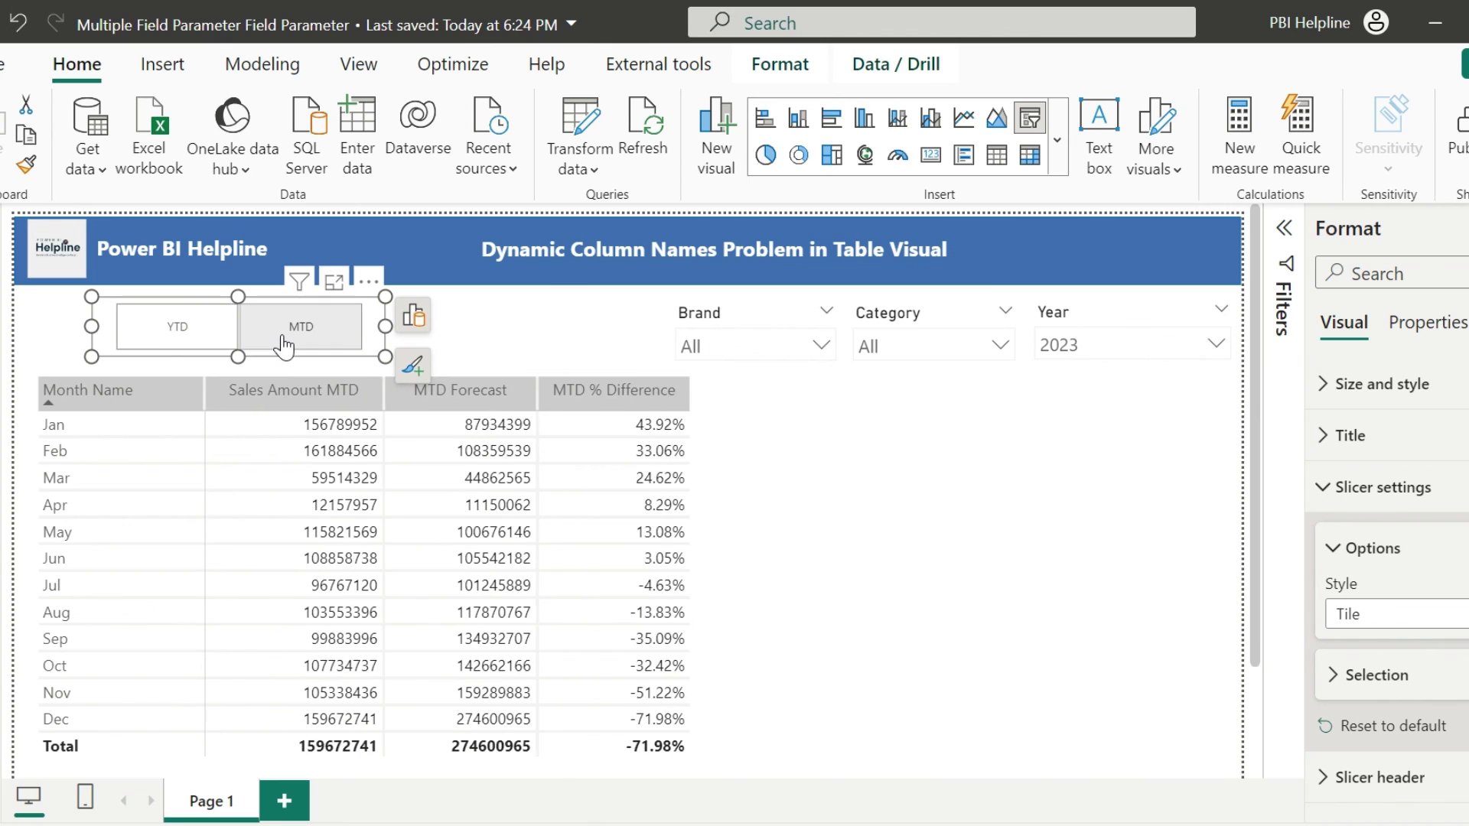
pyautogui.click(533, 331)
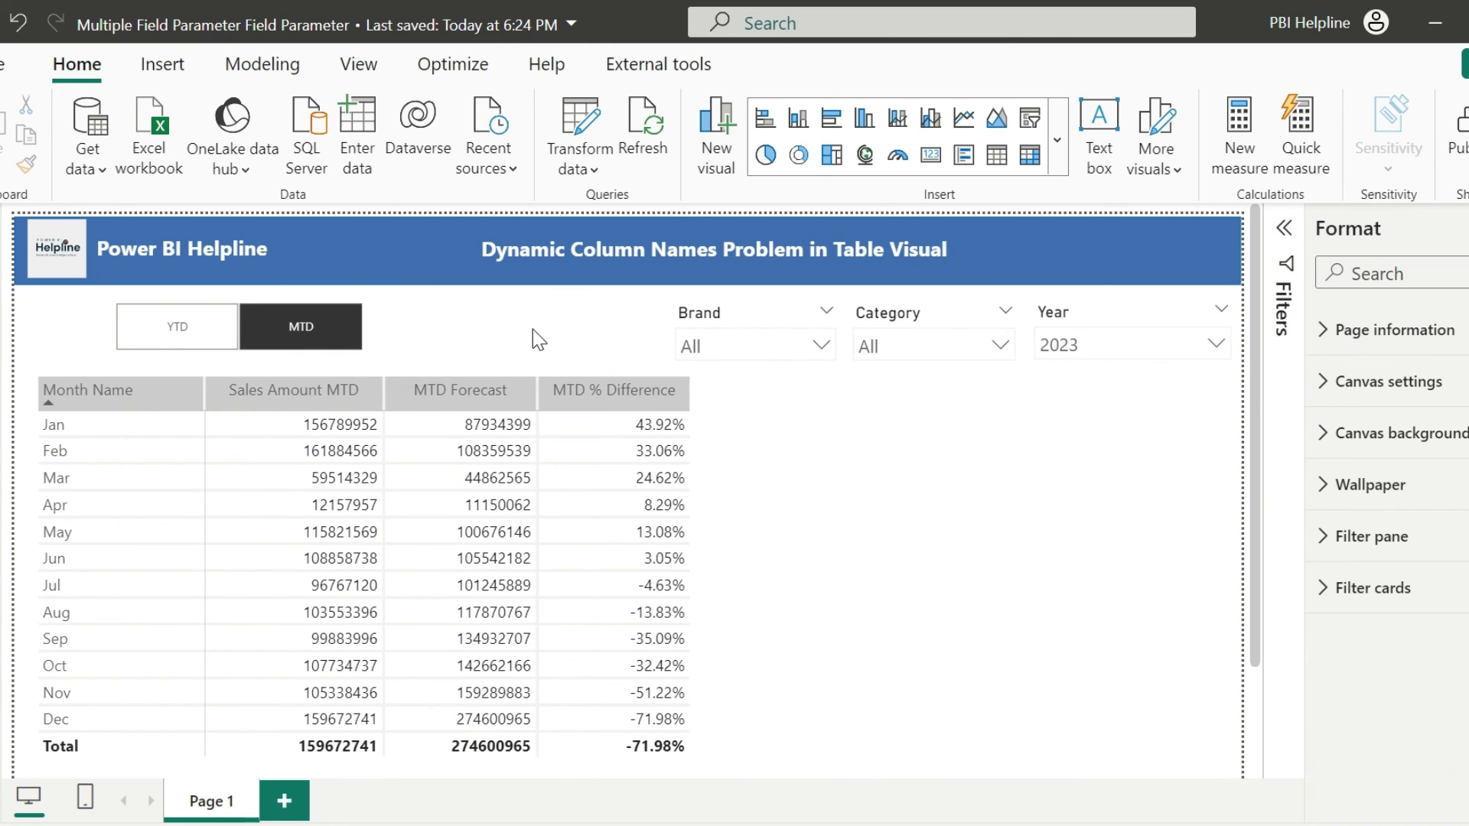